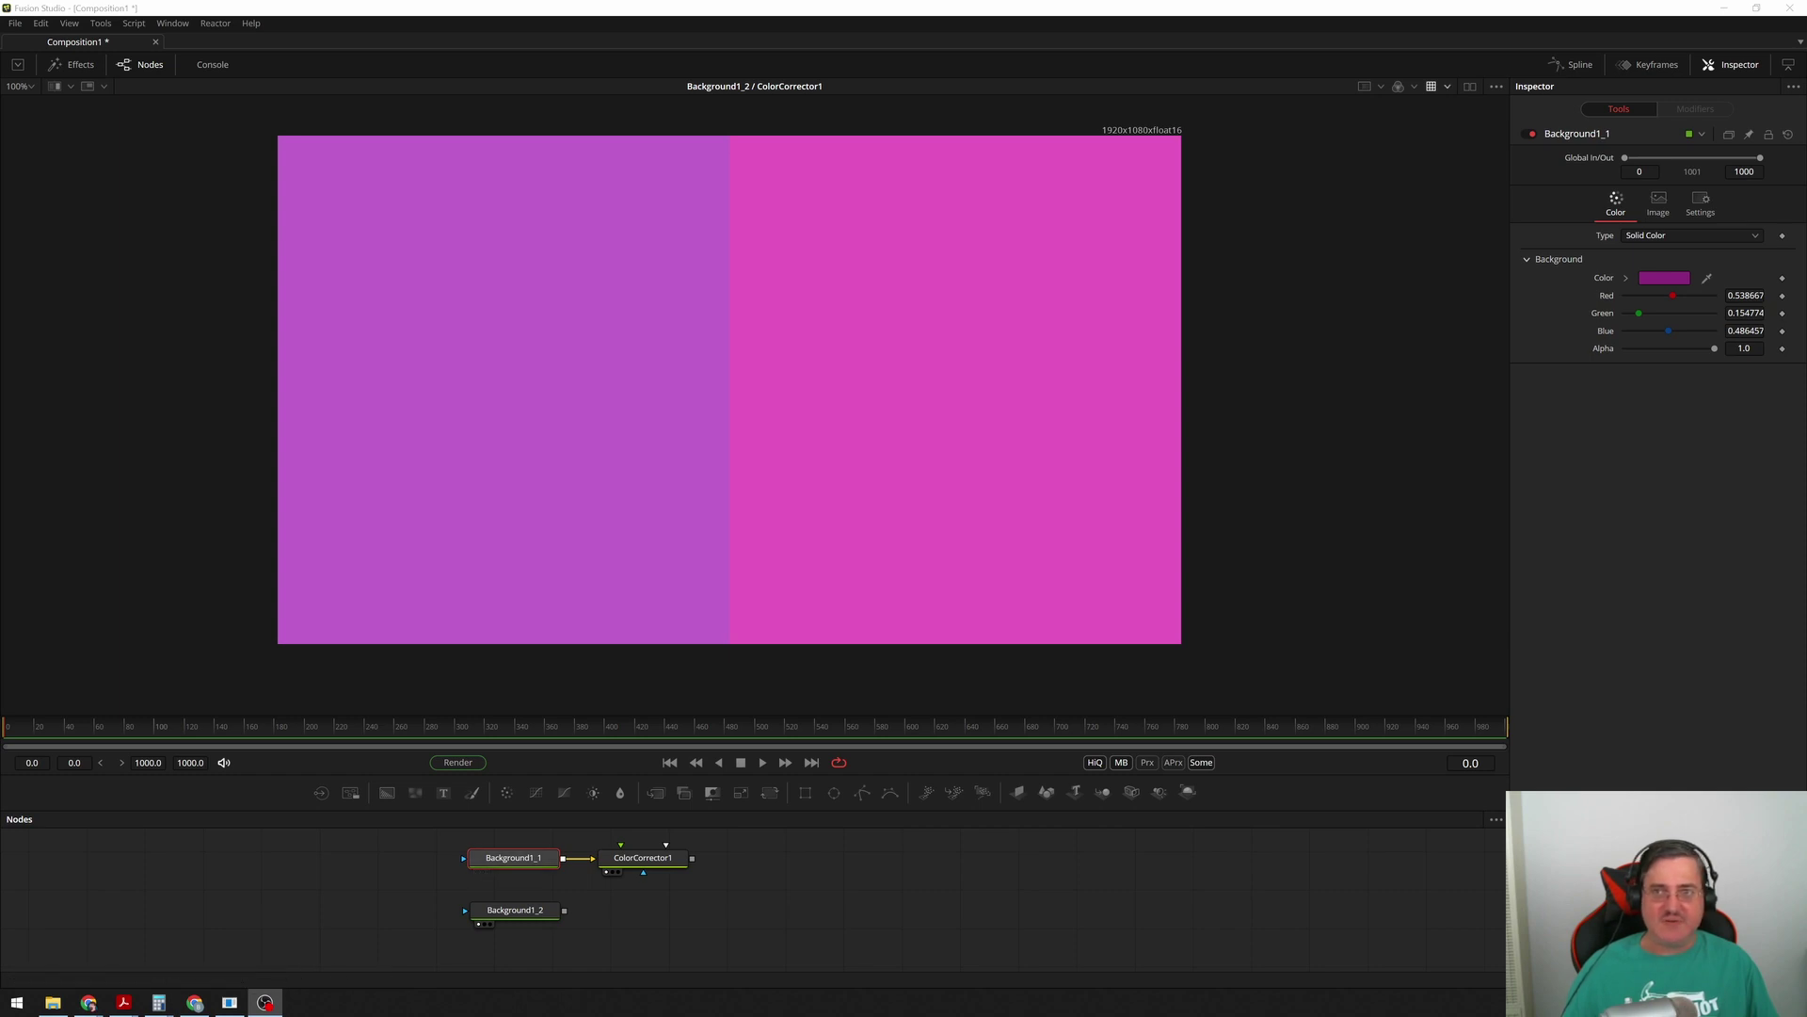
- Check the source and output spaces in the viewer's GamutViewLUT settings and close the editor
click(1446, 85)
click(1452, 105)
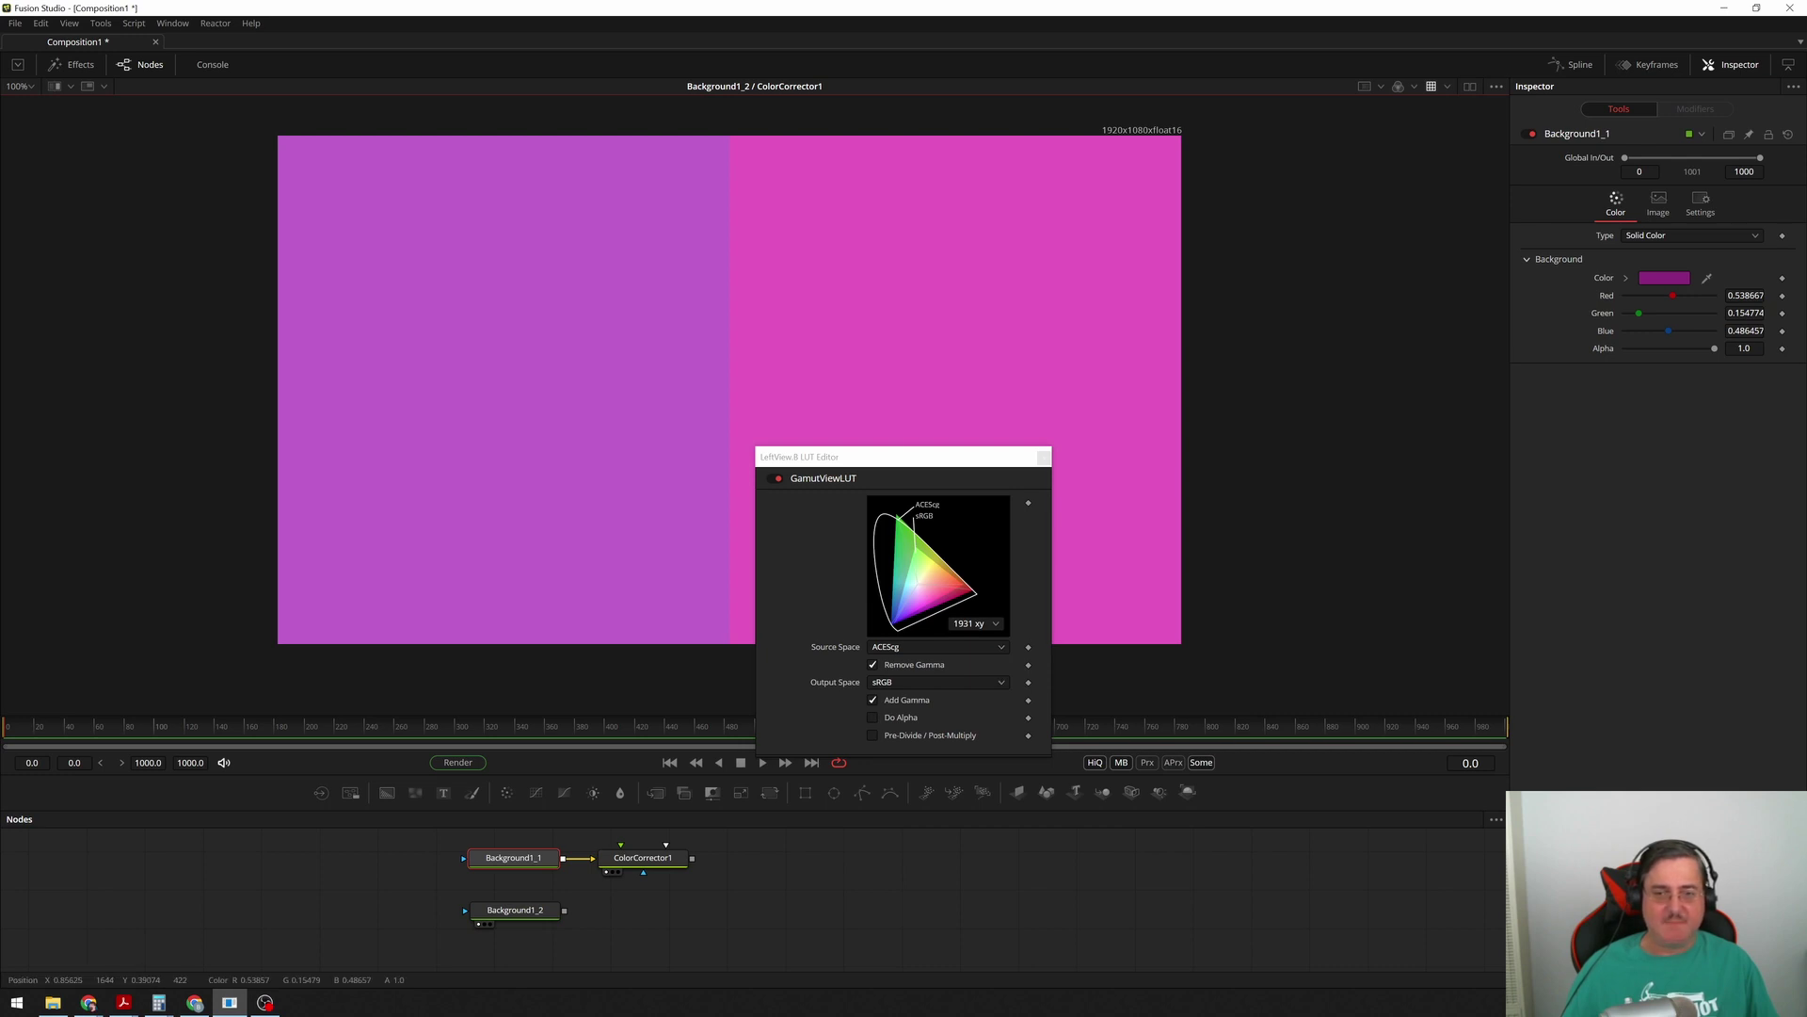
click(1043, 457)
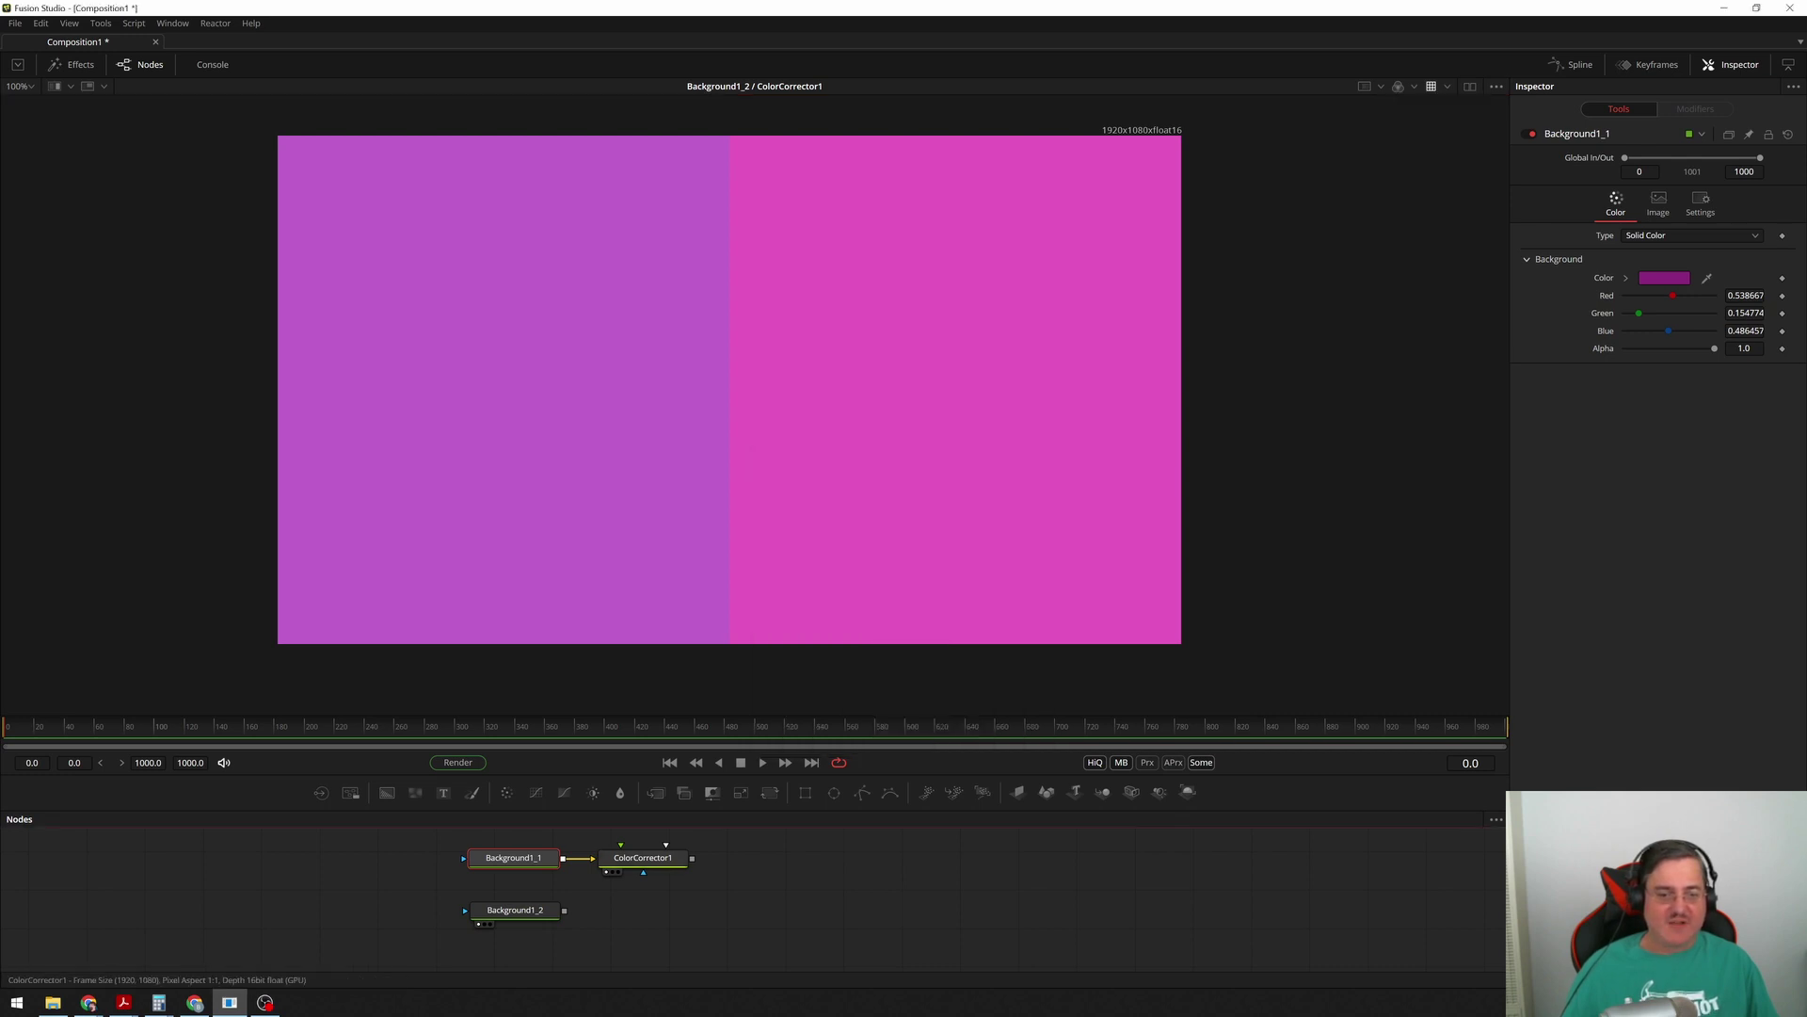
- Show the green channel in both halves of the split viewer and set ColorCorrector1's RGB gain to about 1.171
click(642, 857)
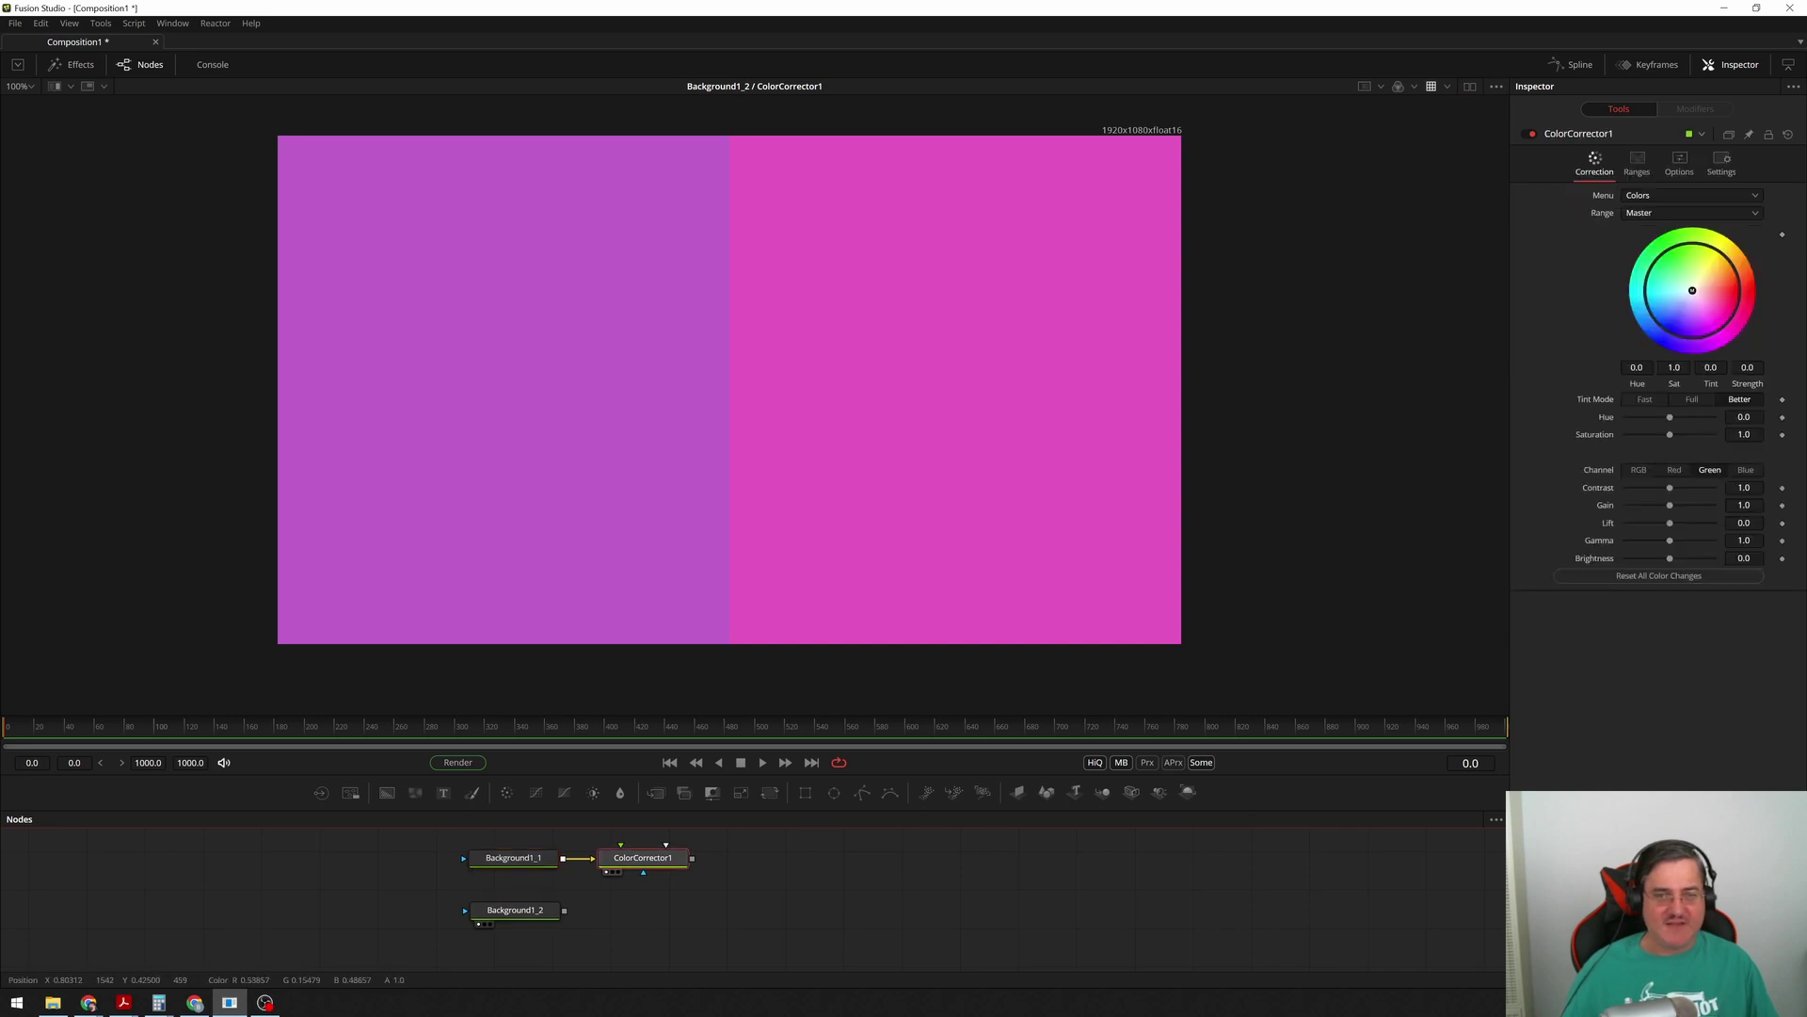
click(971, 396)
key(g)
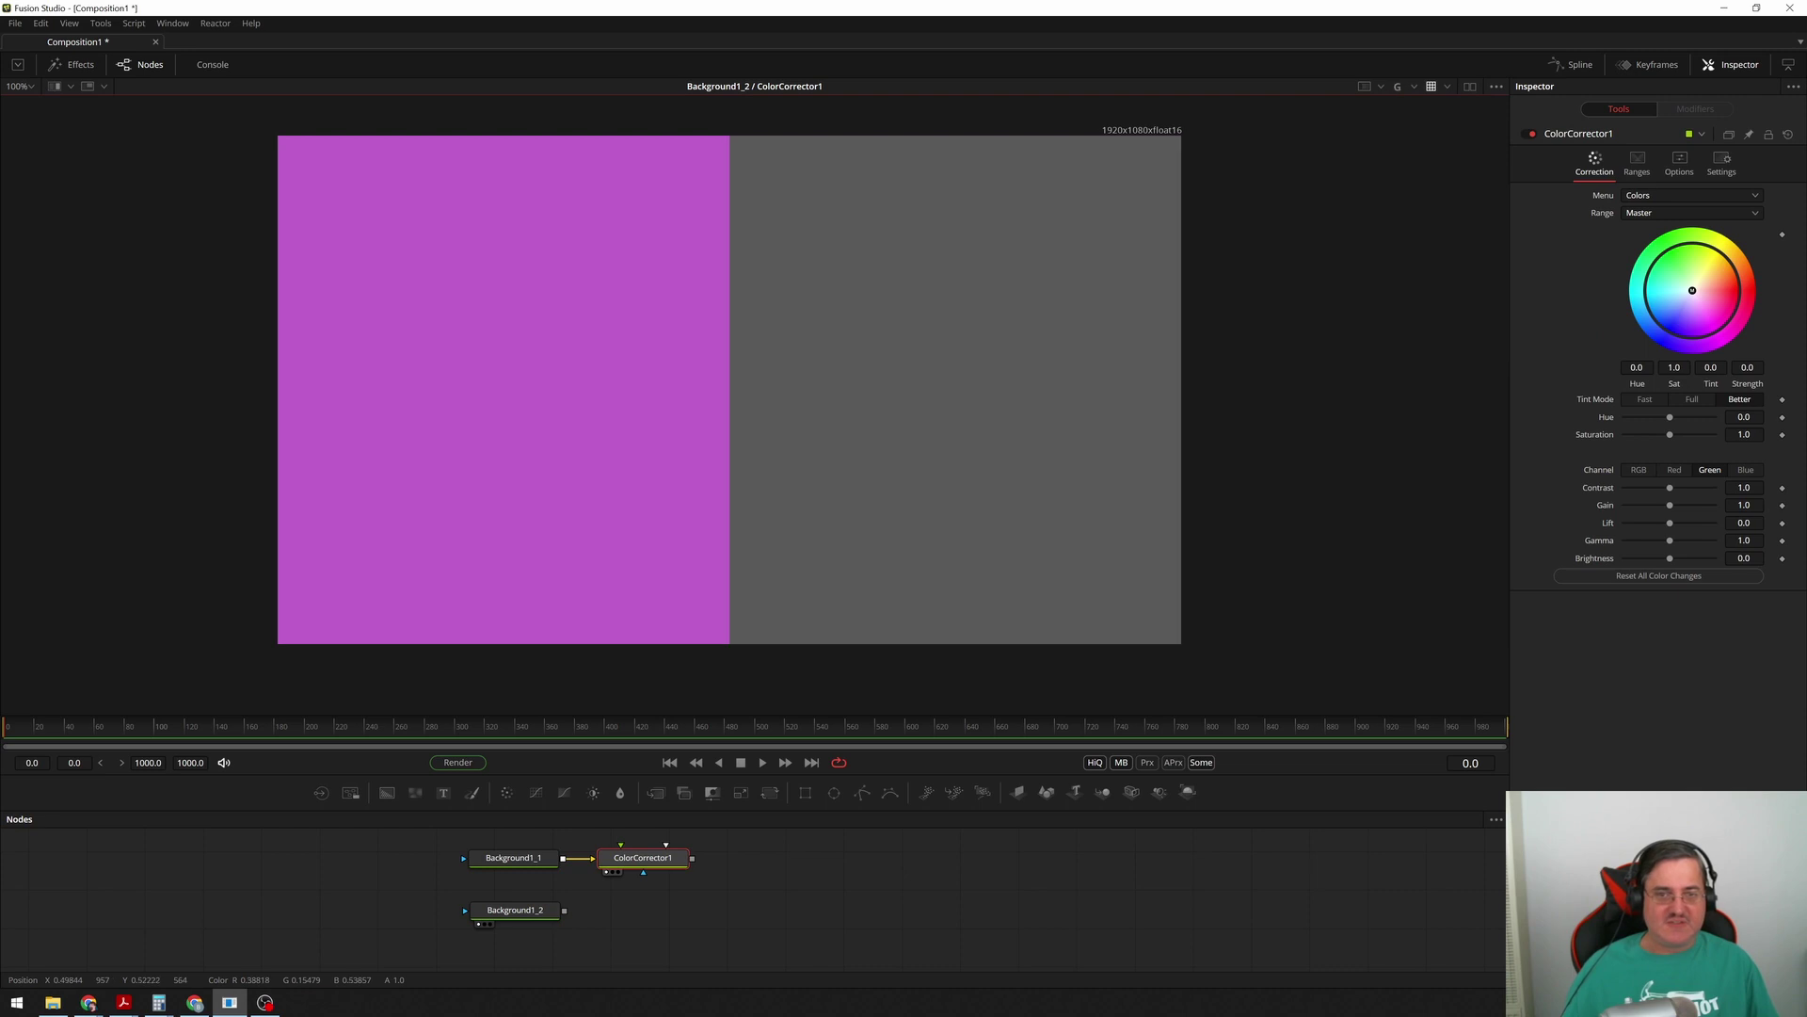
click(606, 377)
key(g)
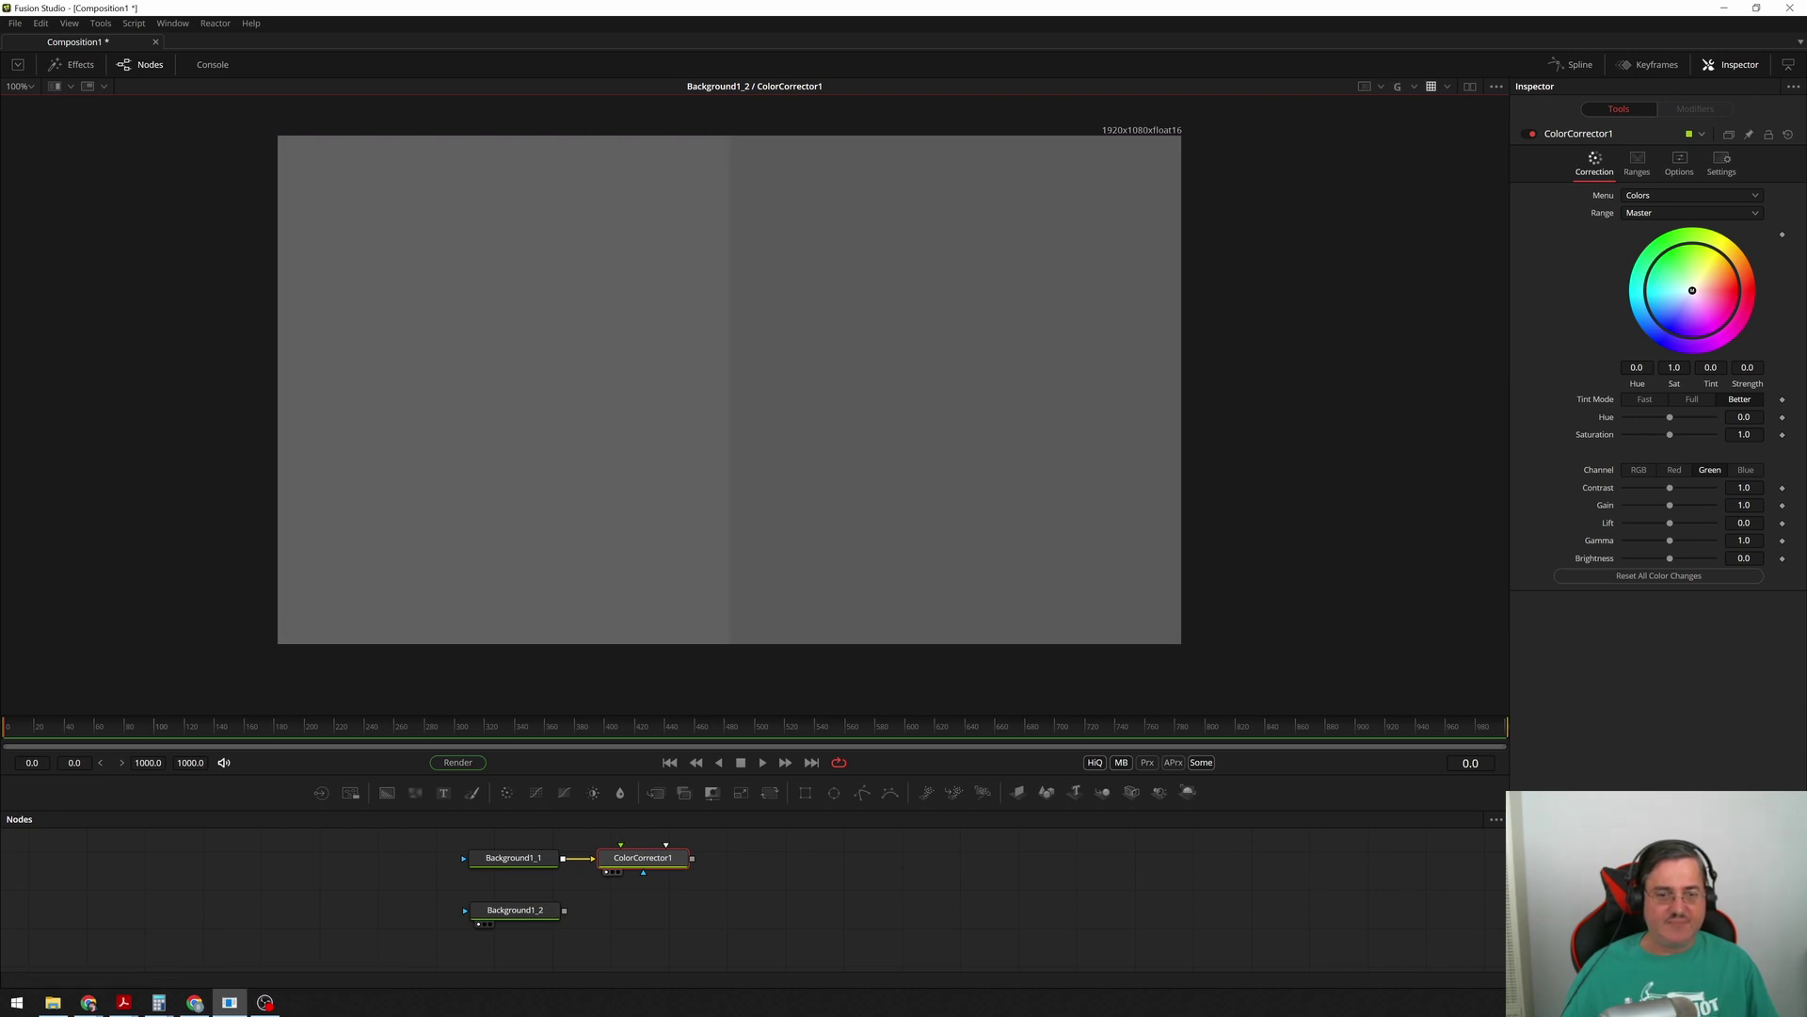
click(1639, 469)
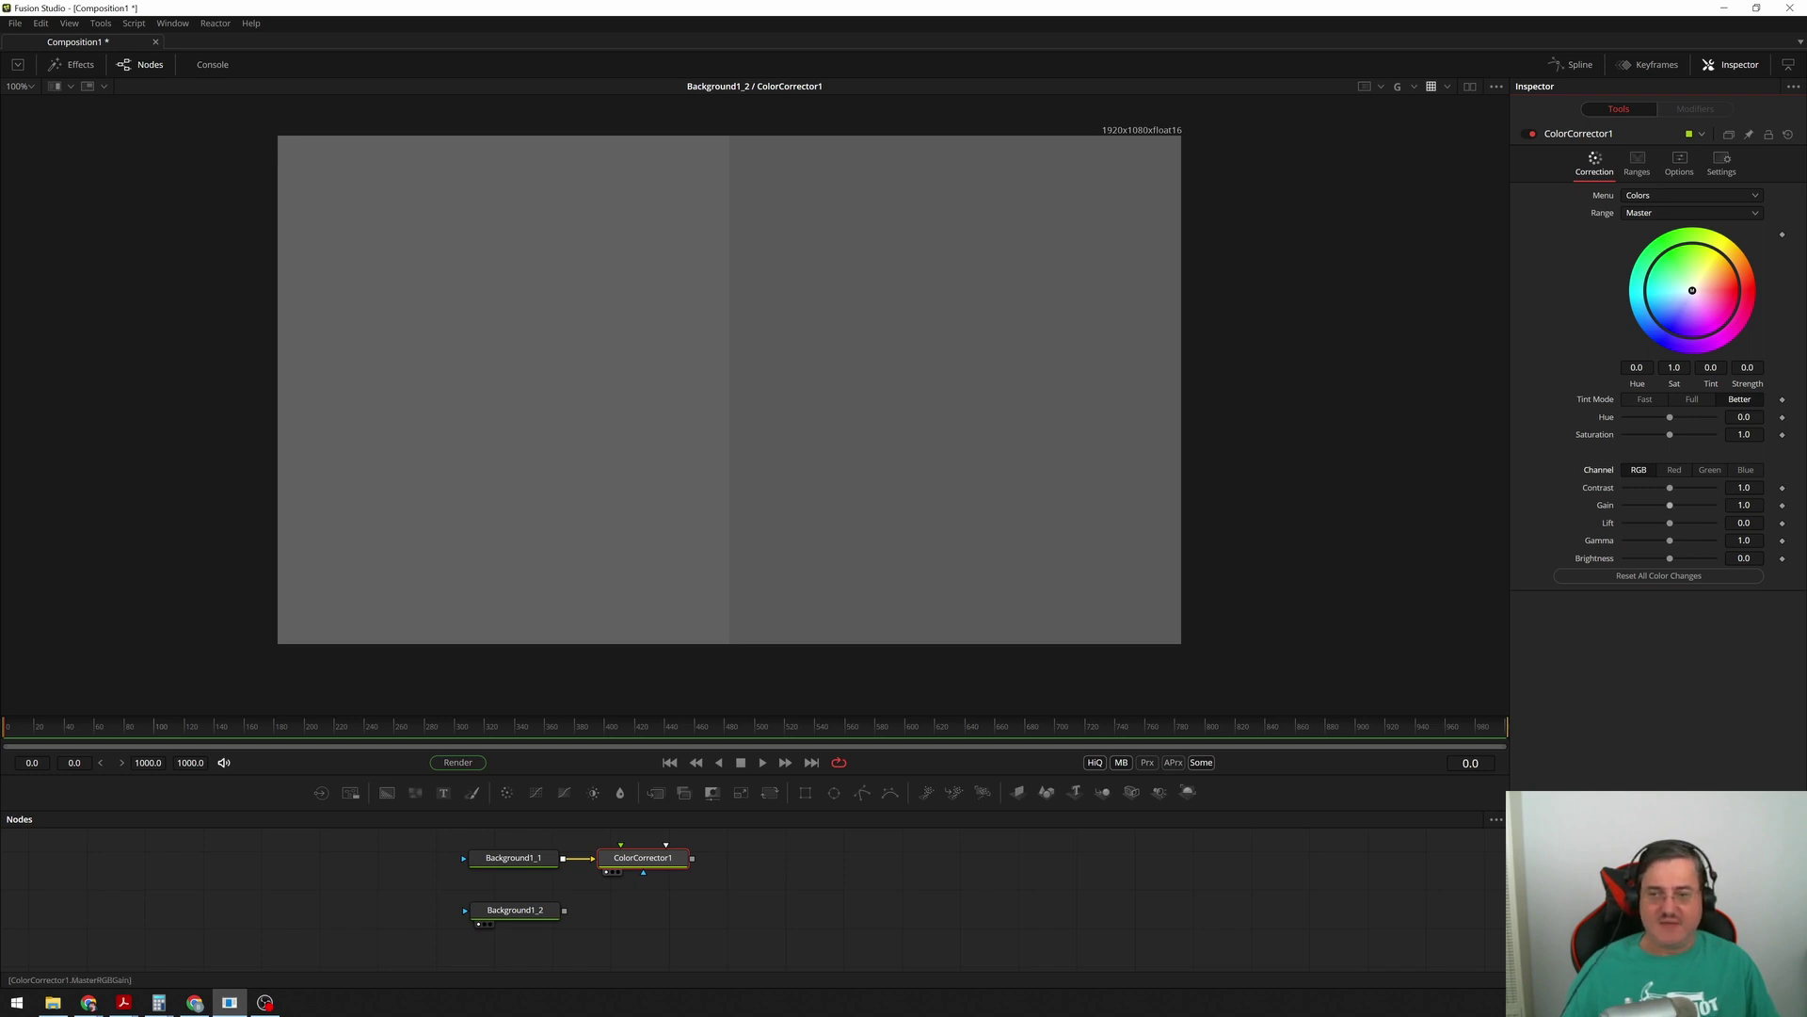
drag(1670, 506, 1672, 506)
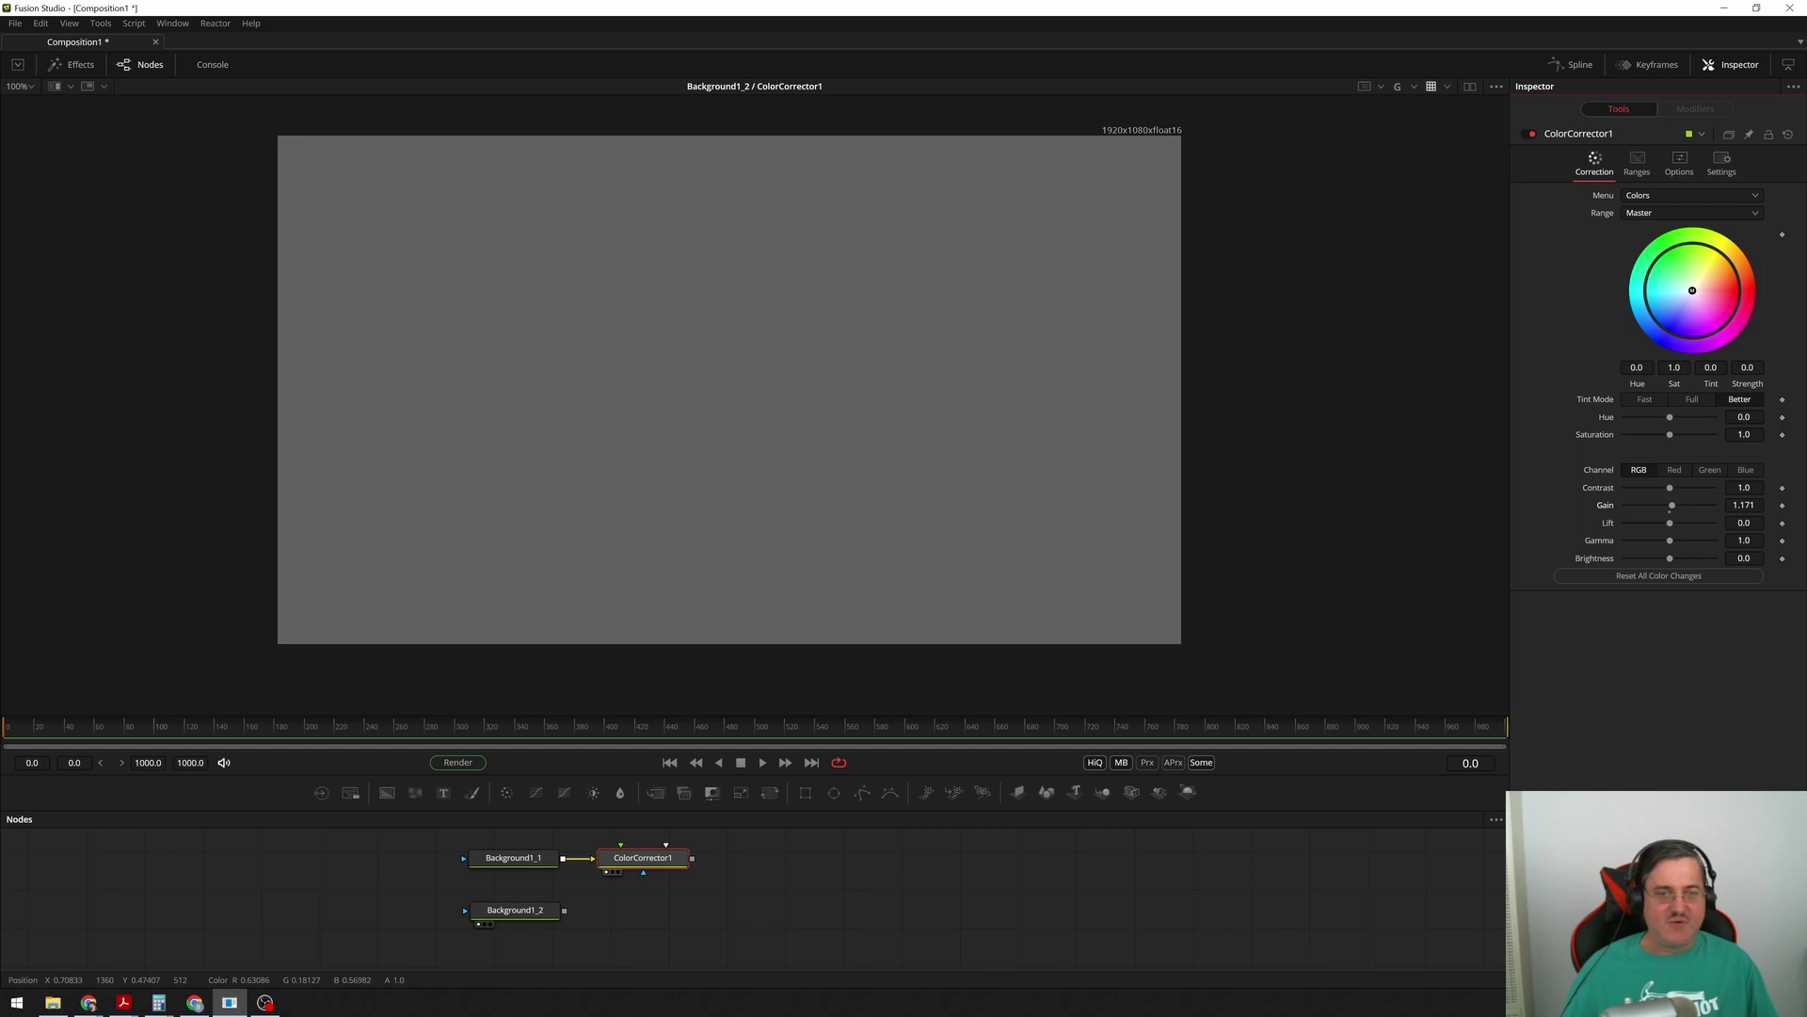
- Show the red channel in both viewer halves and set ColorCorrector1's Red gain to about 0.633
key(r)
key(r)
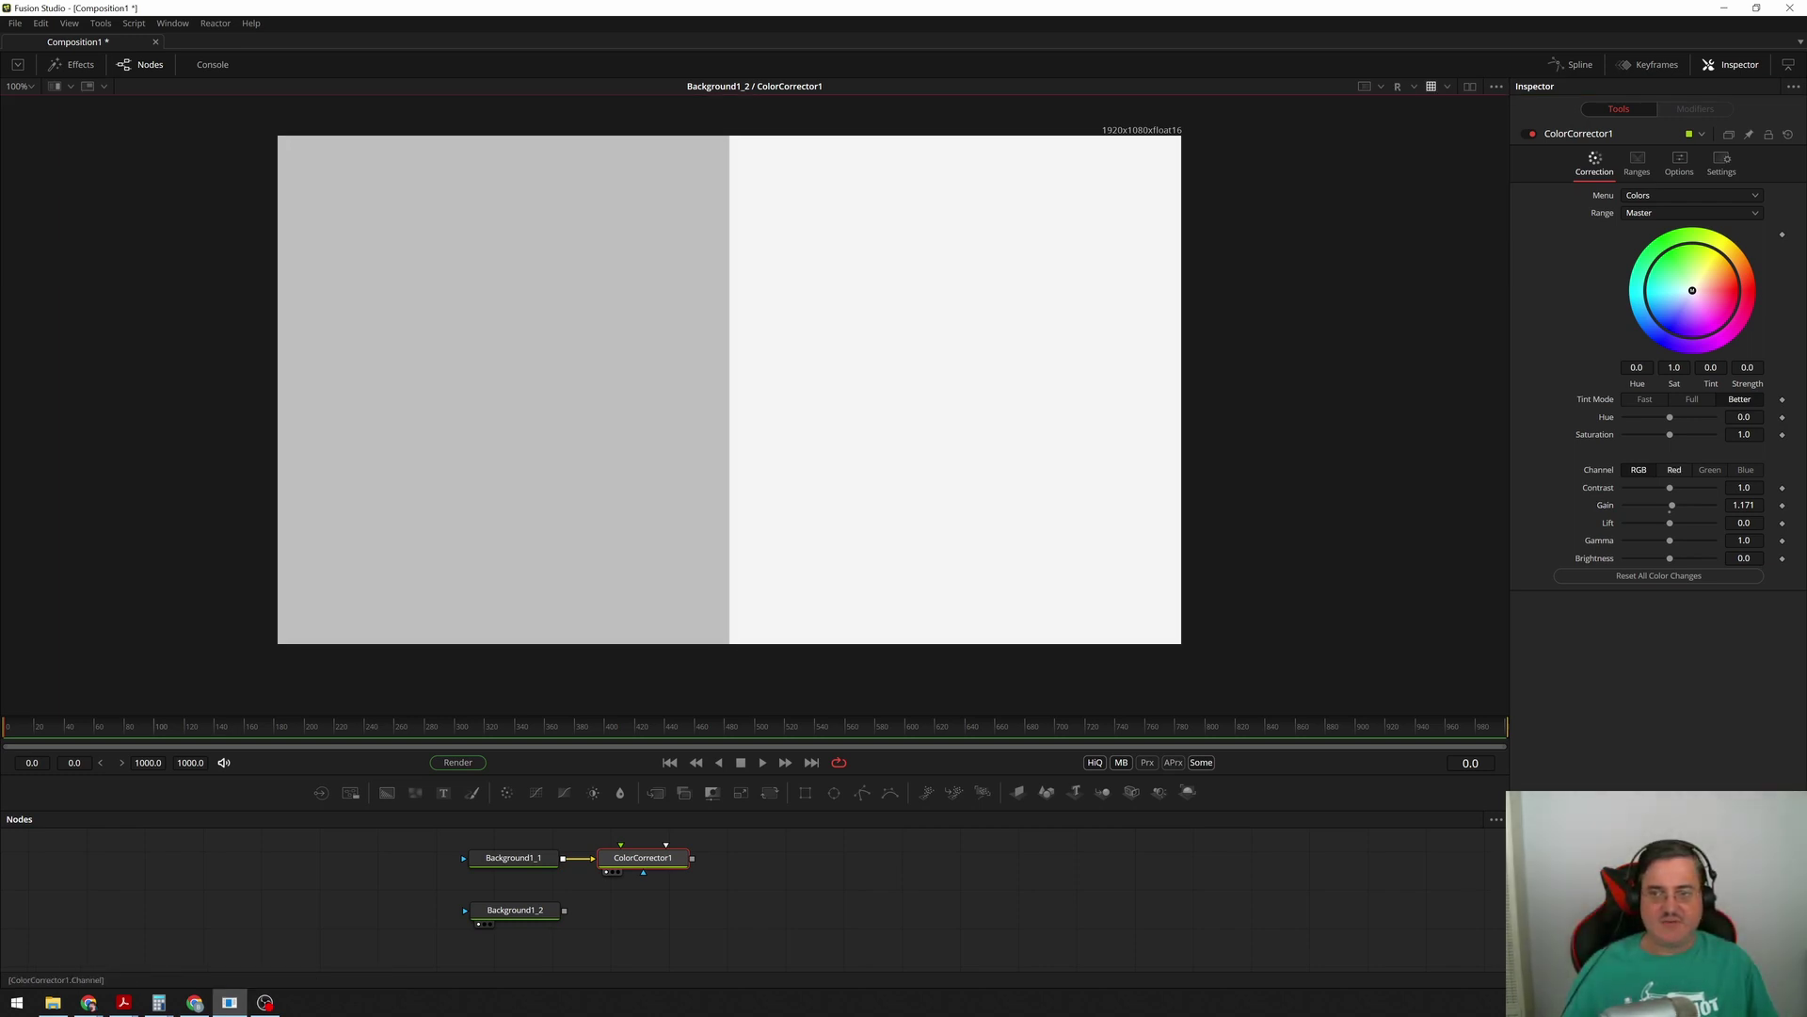
click(1674, 470)
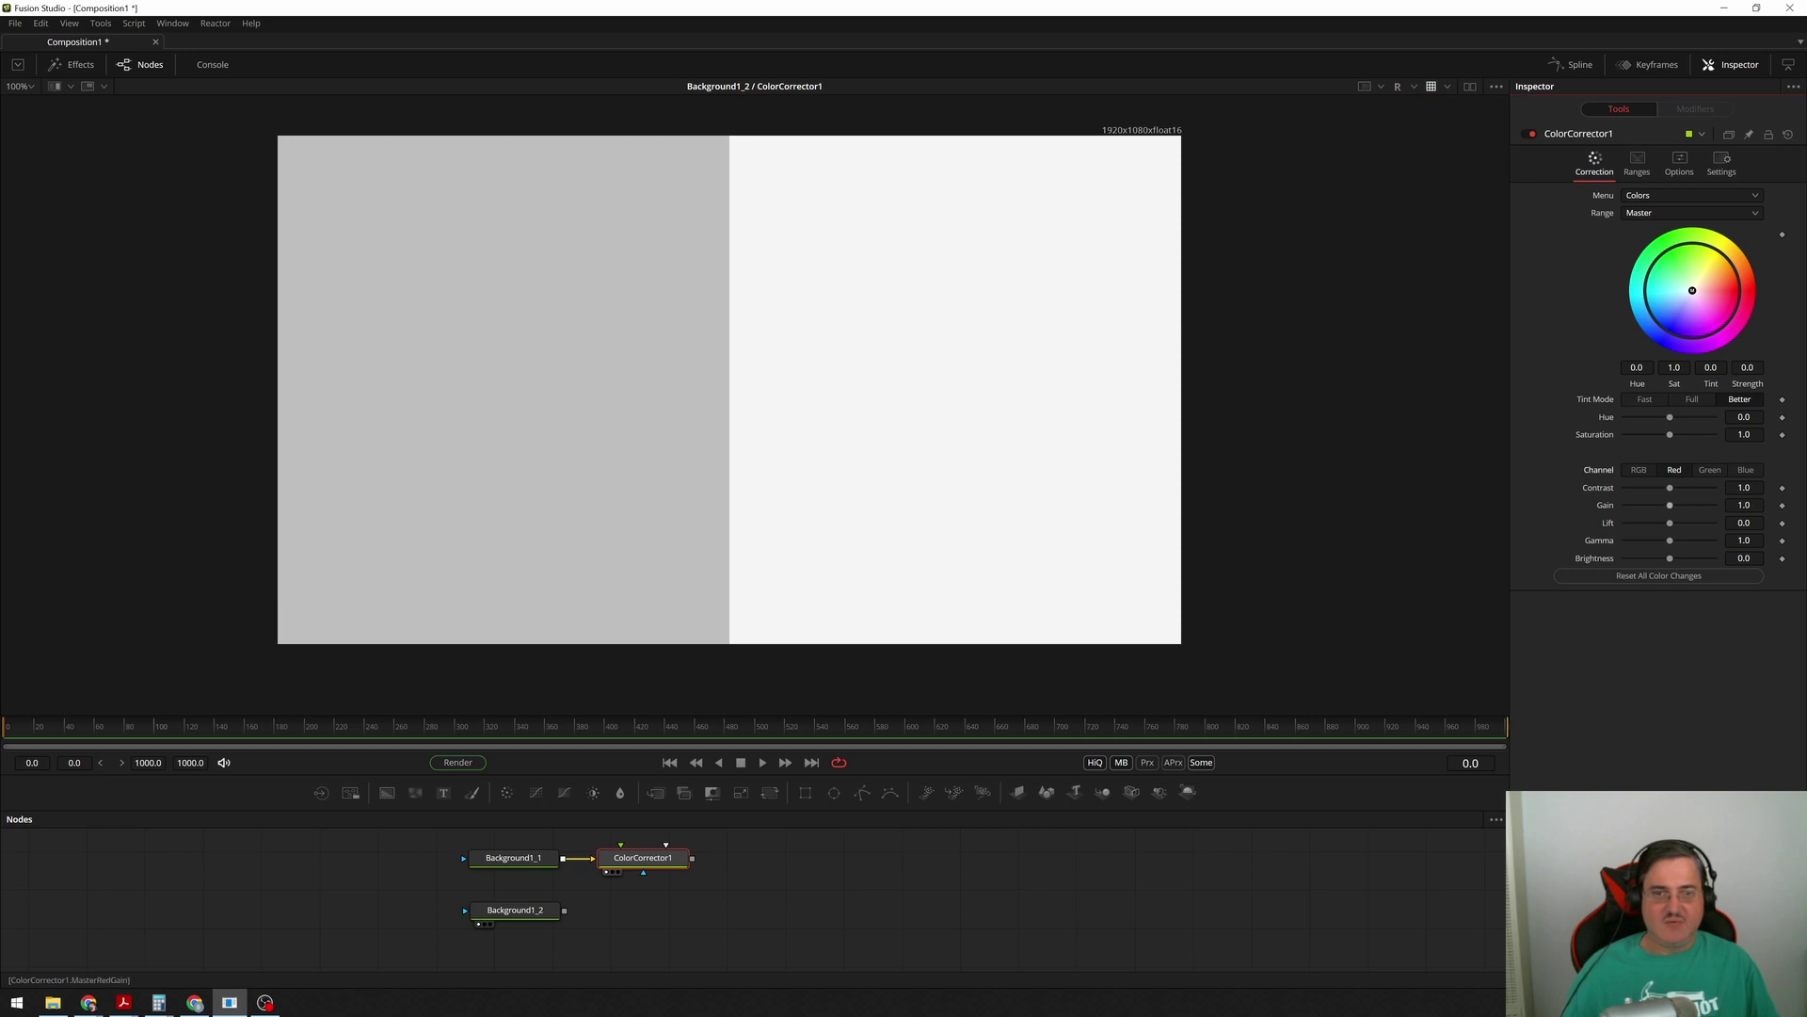
drag(1670, 504, 1653, 506)
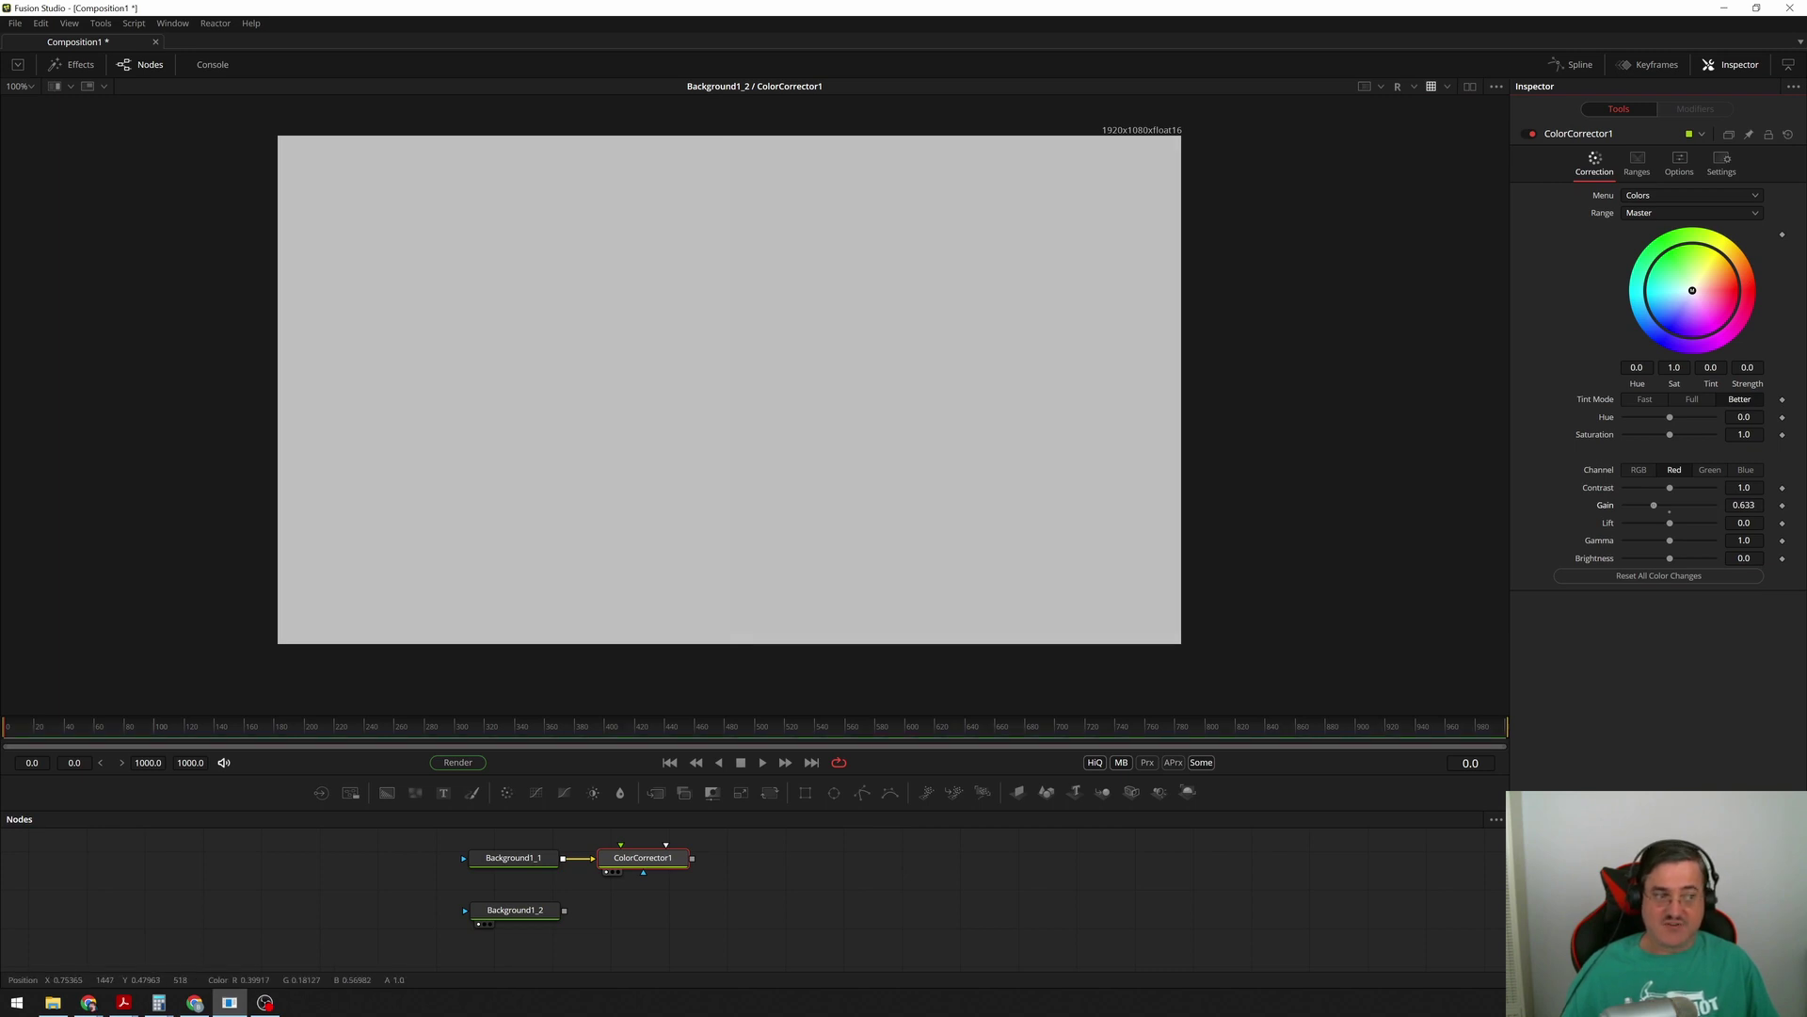
- Show the blue channel in both viewer halves and set ColorCorrector1's Blue gain to about 0.947
click(933, 389)
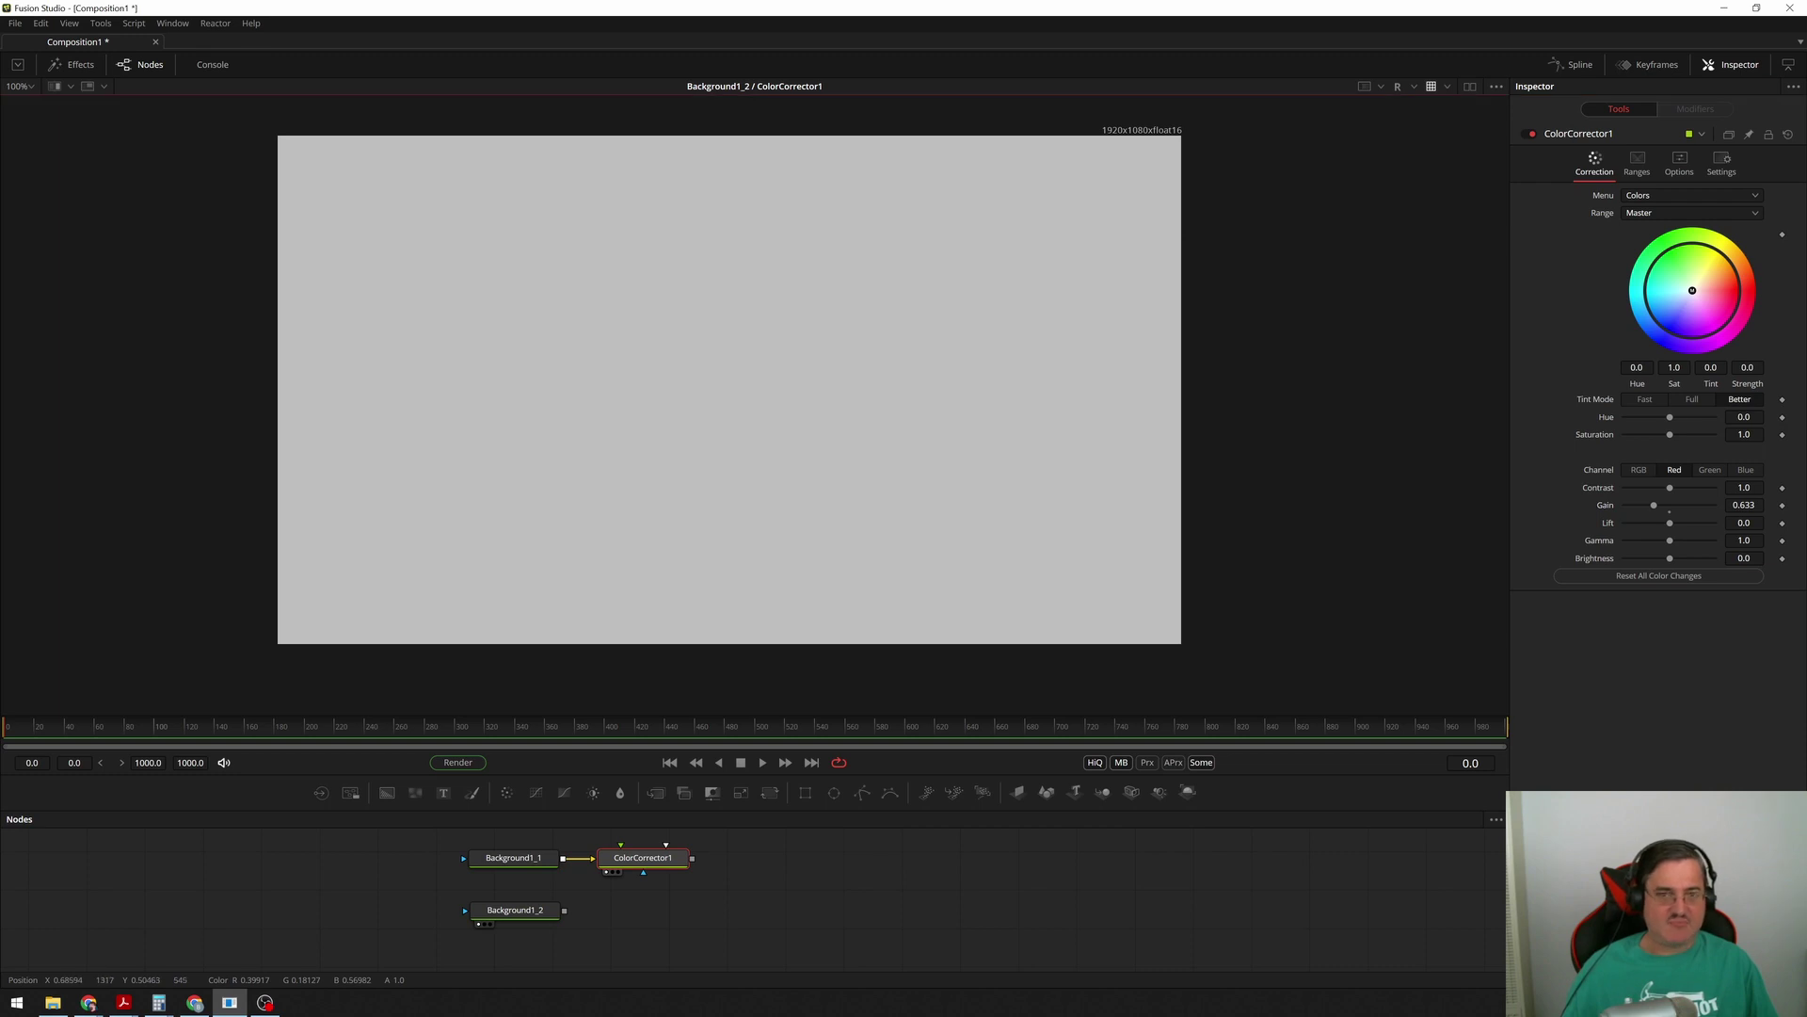
key(b)
key(b)
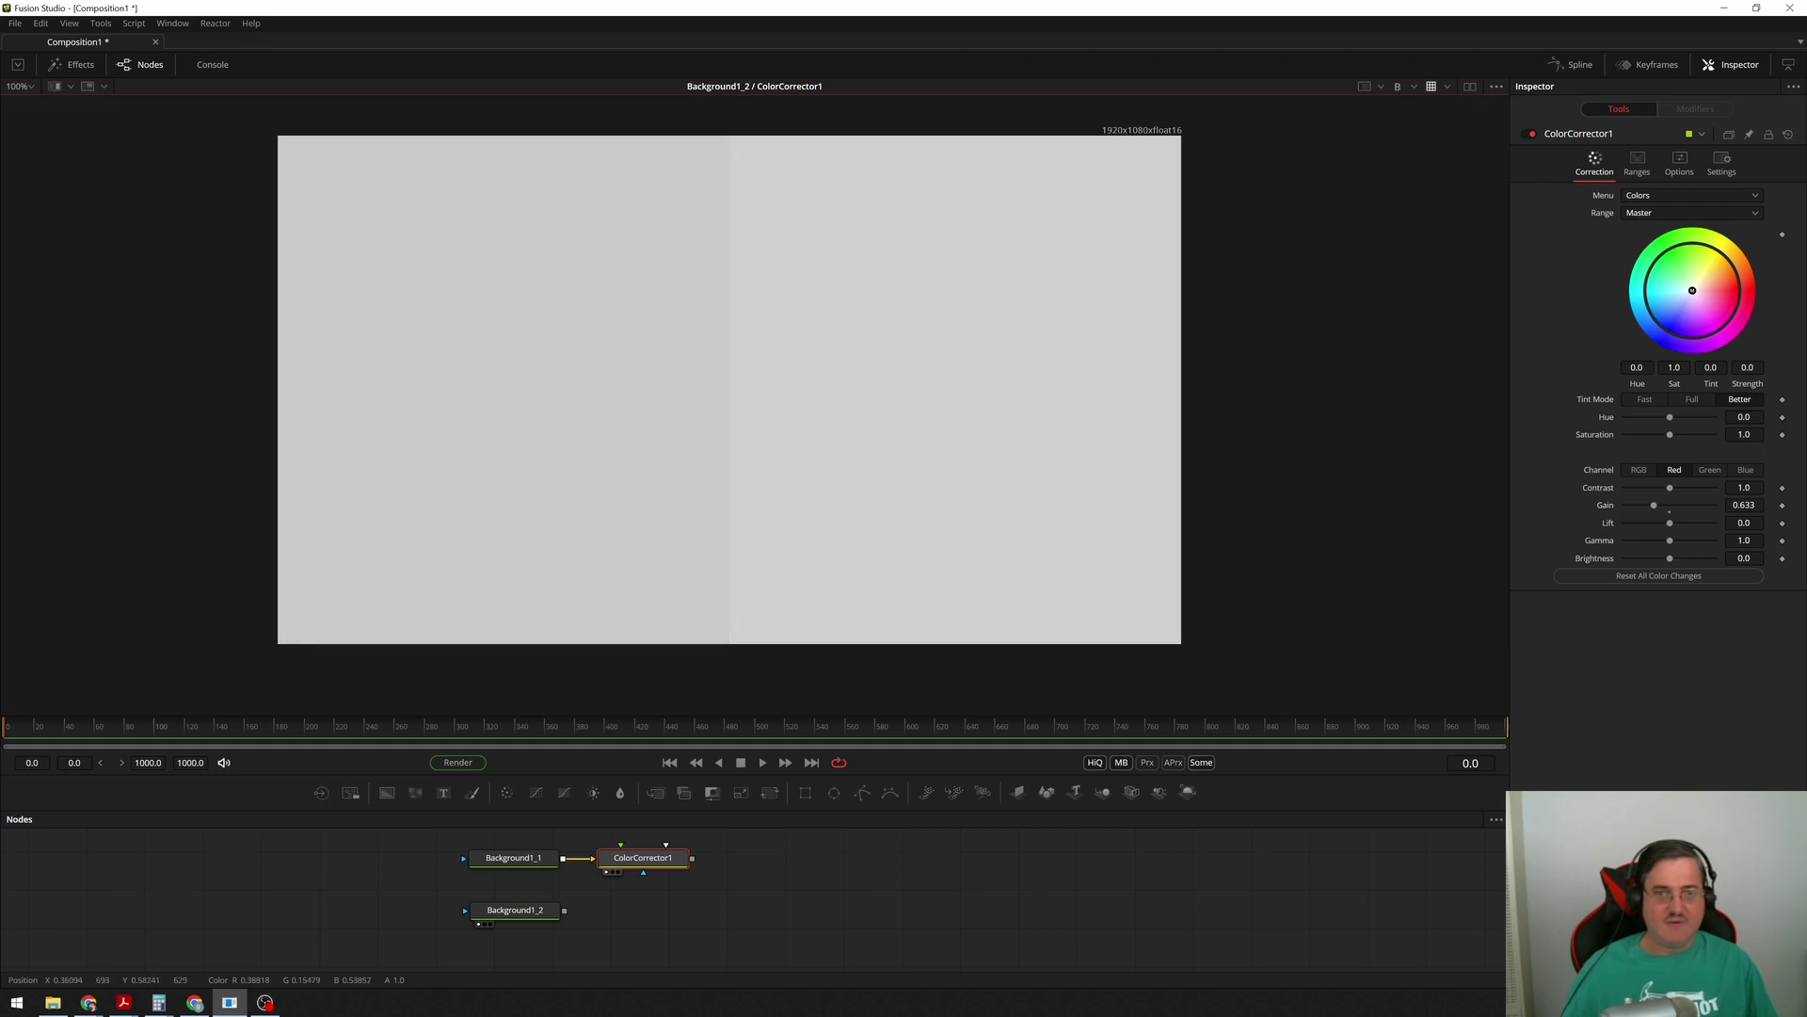
click(1744, 469)
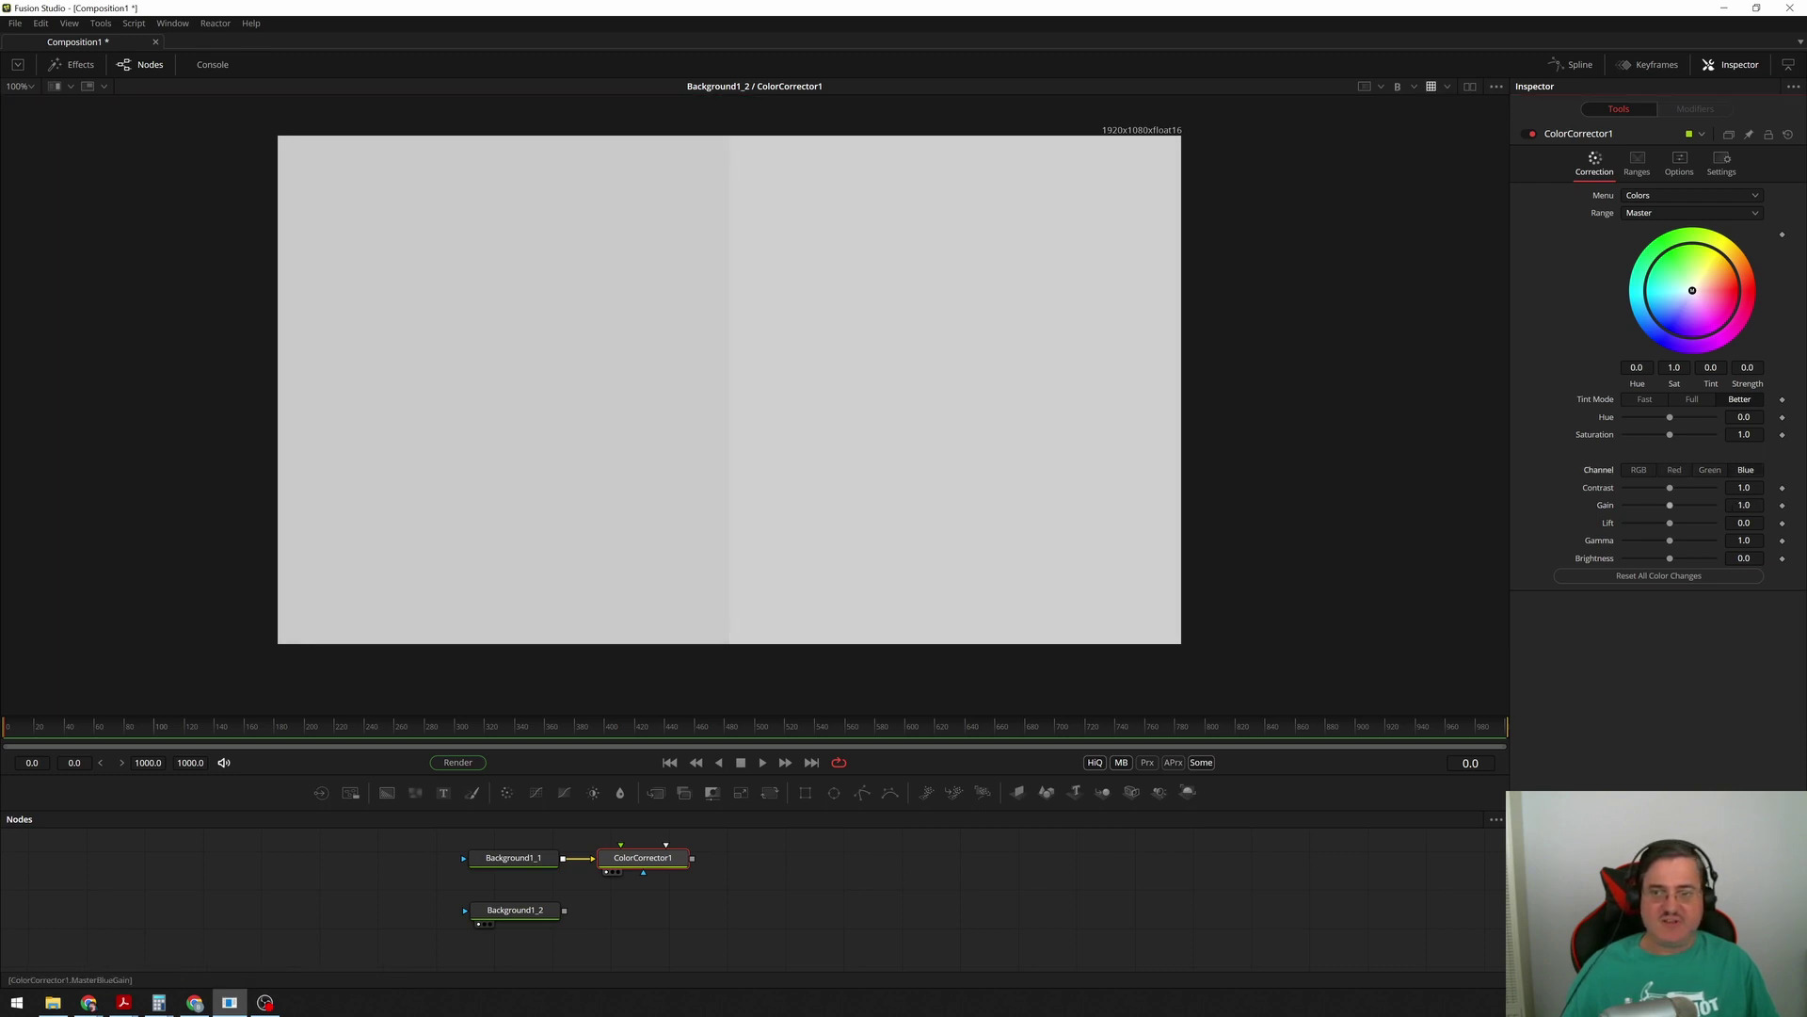
drag(1670, 504, 1667, 505)
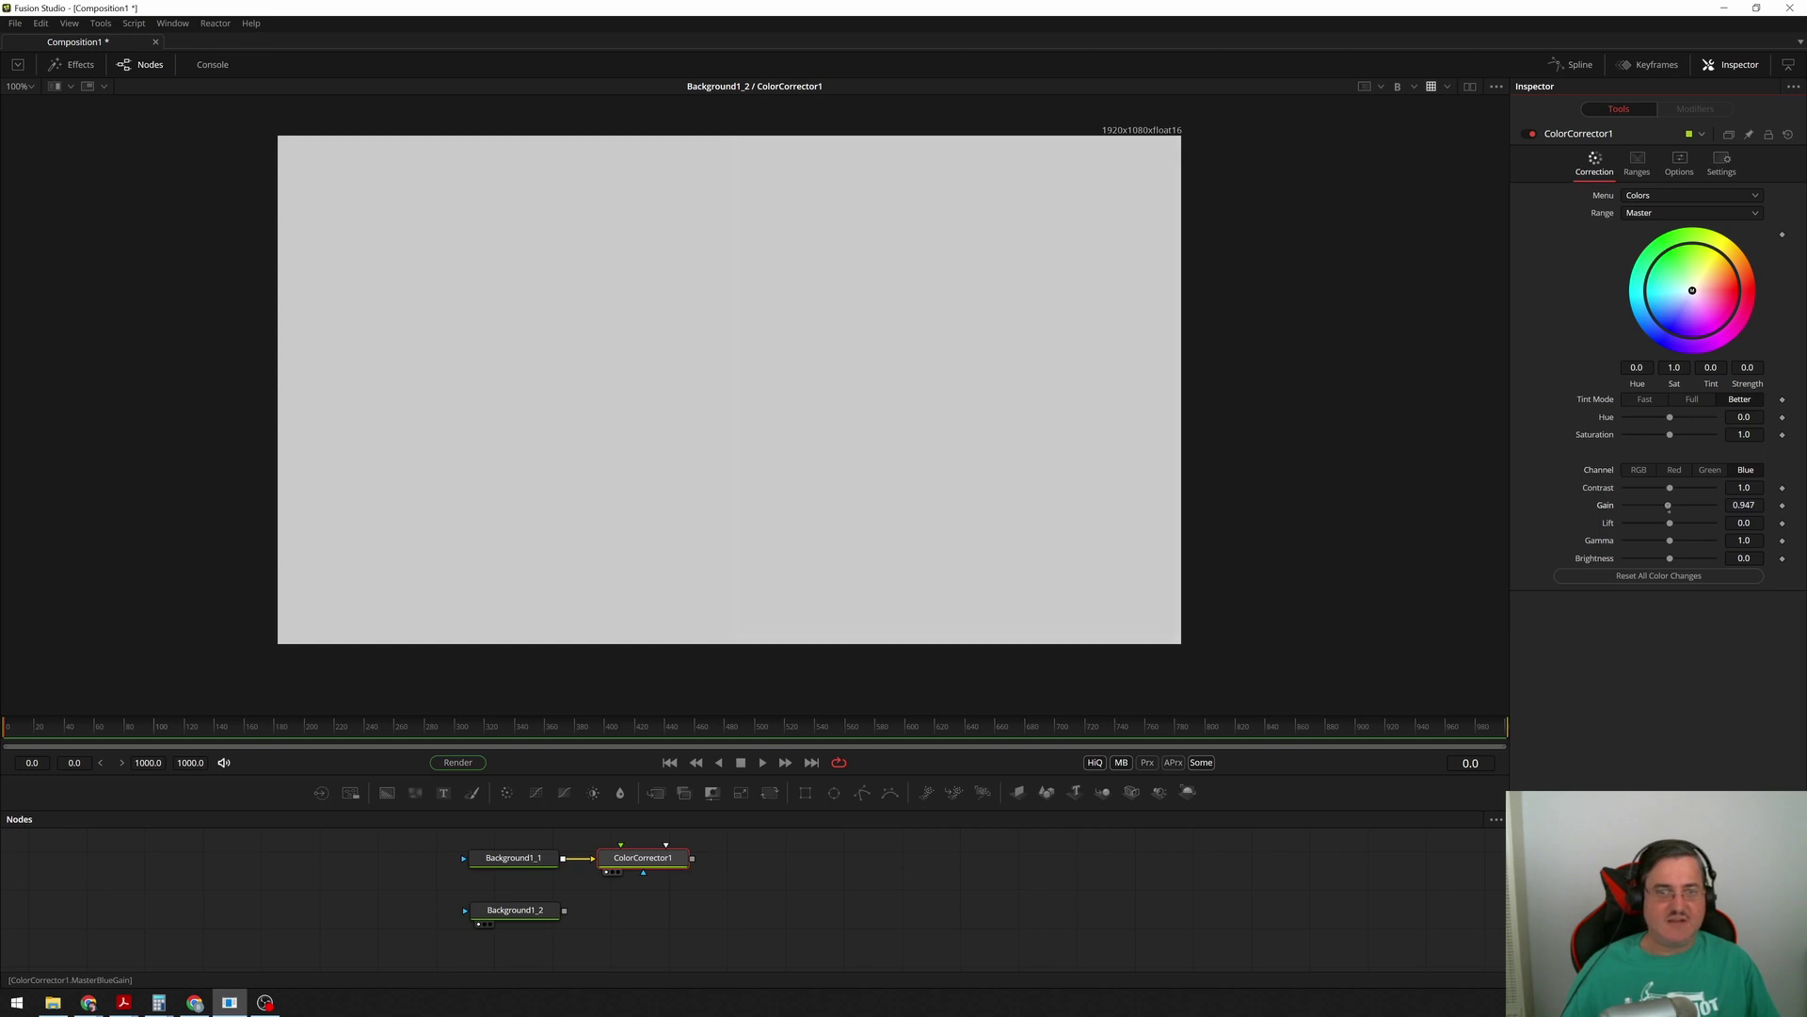
- Return both viewer halves to full colour and compare the corrected background with Background1_2
click(894, 400)
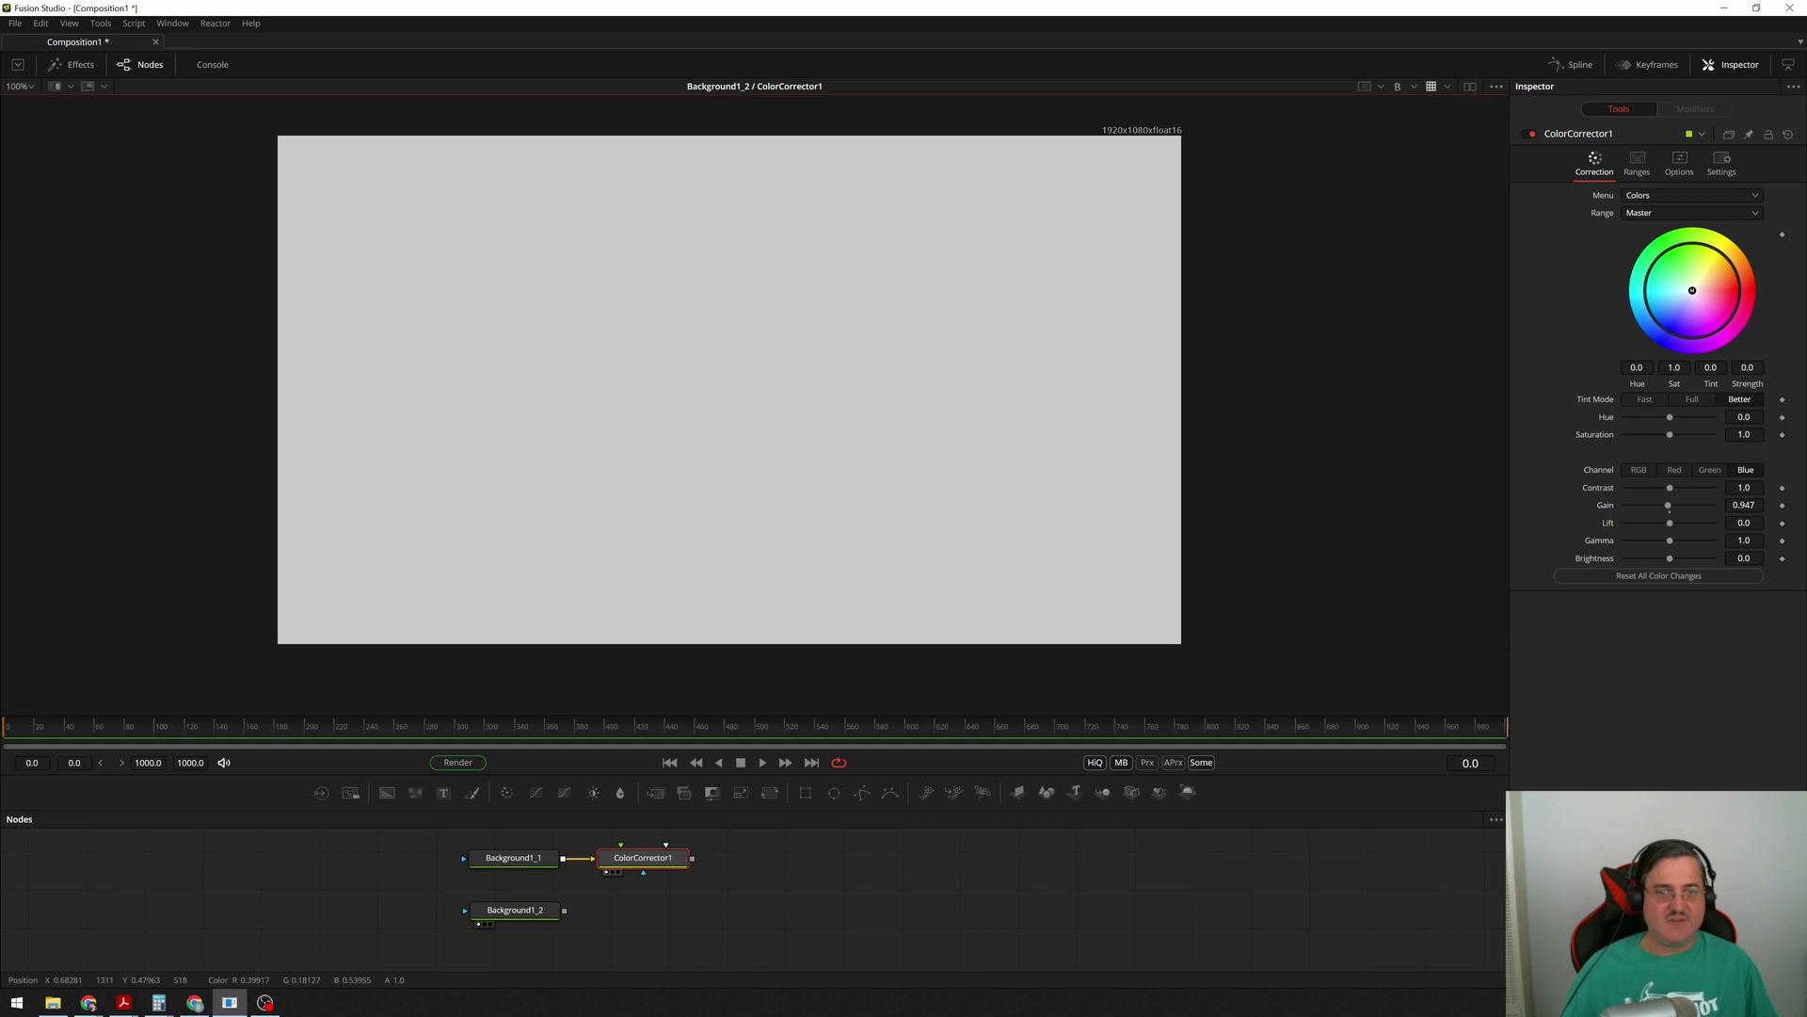
key(c)
click(618, 382)
key(c)
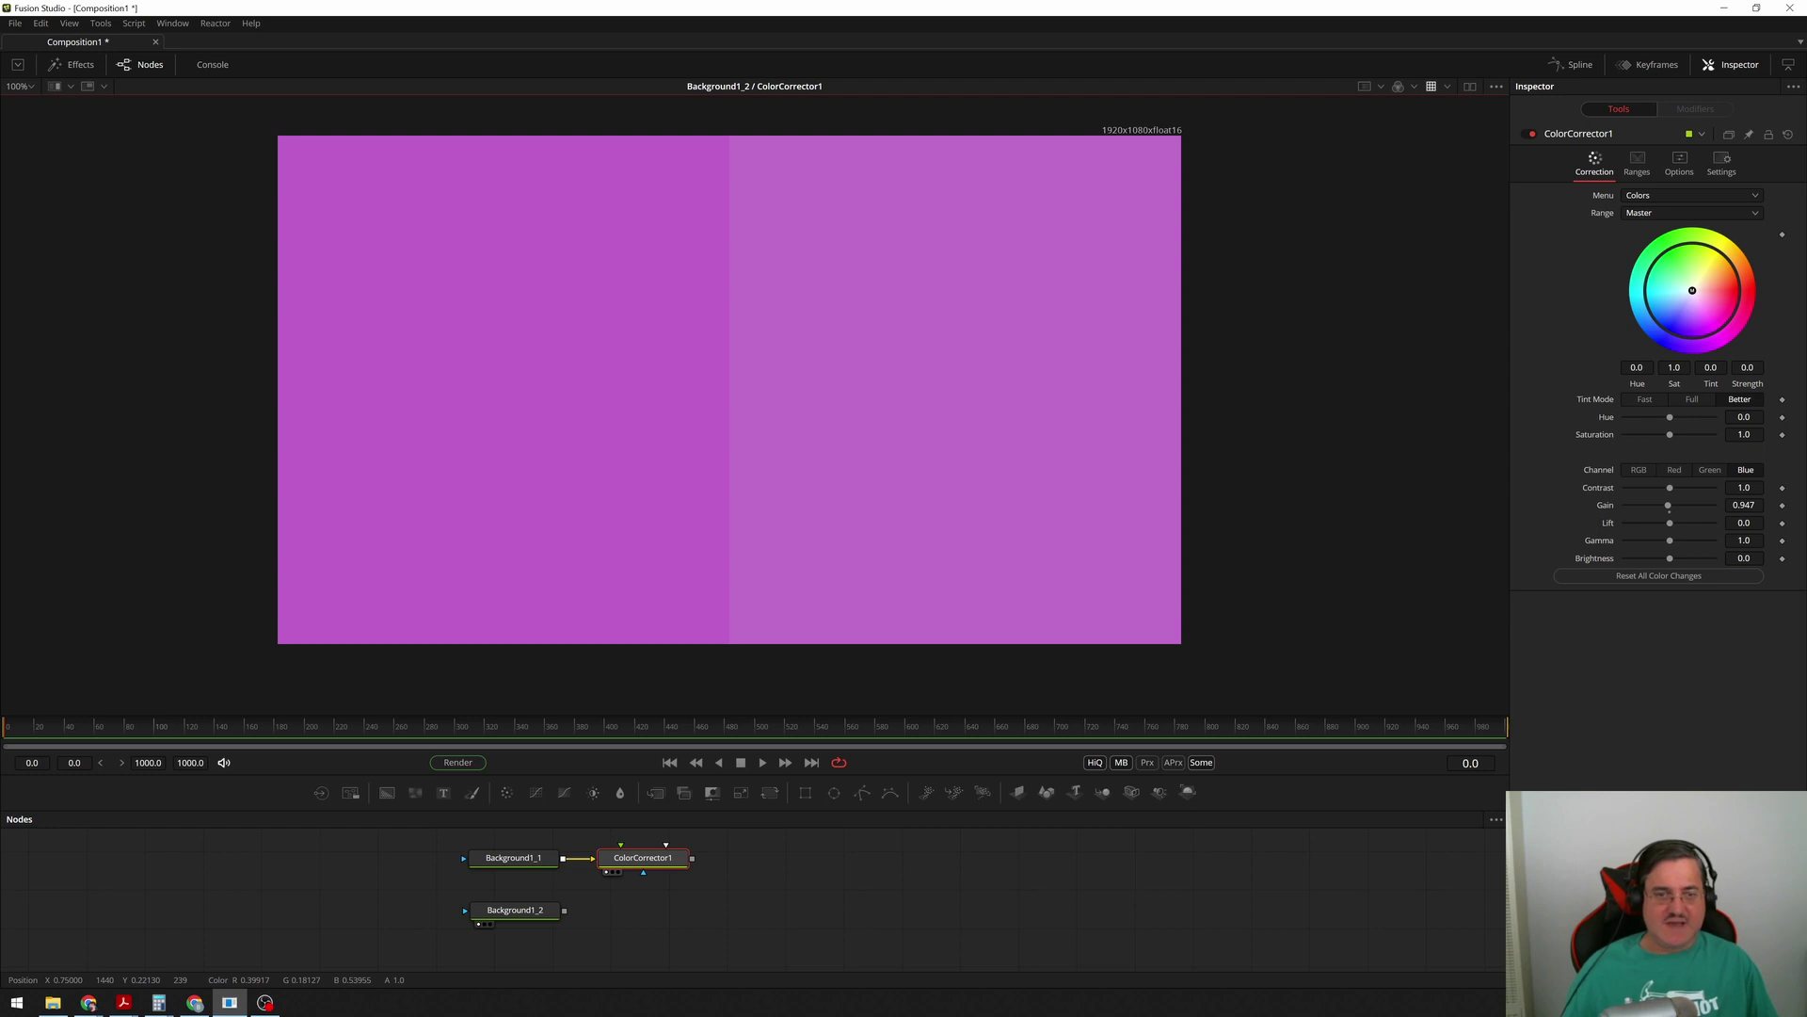
- Compare the red, green and blue channels across both viewer halves and set ColorCorrector1's Green gain to 0.862
key(r)
key(r)
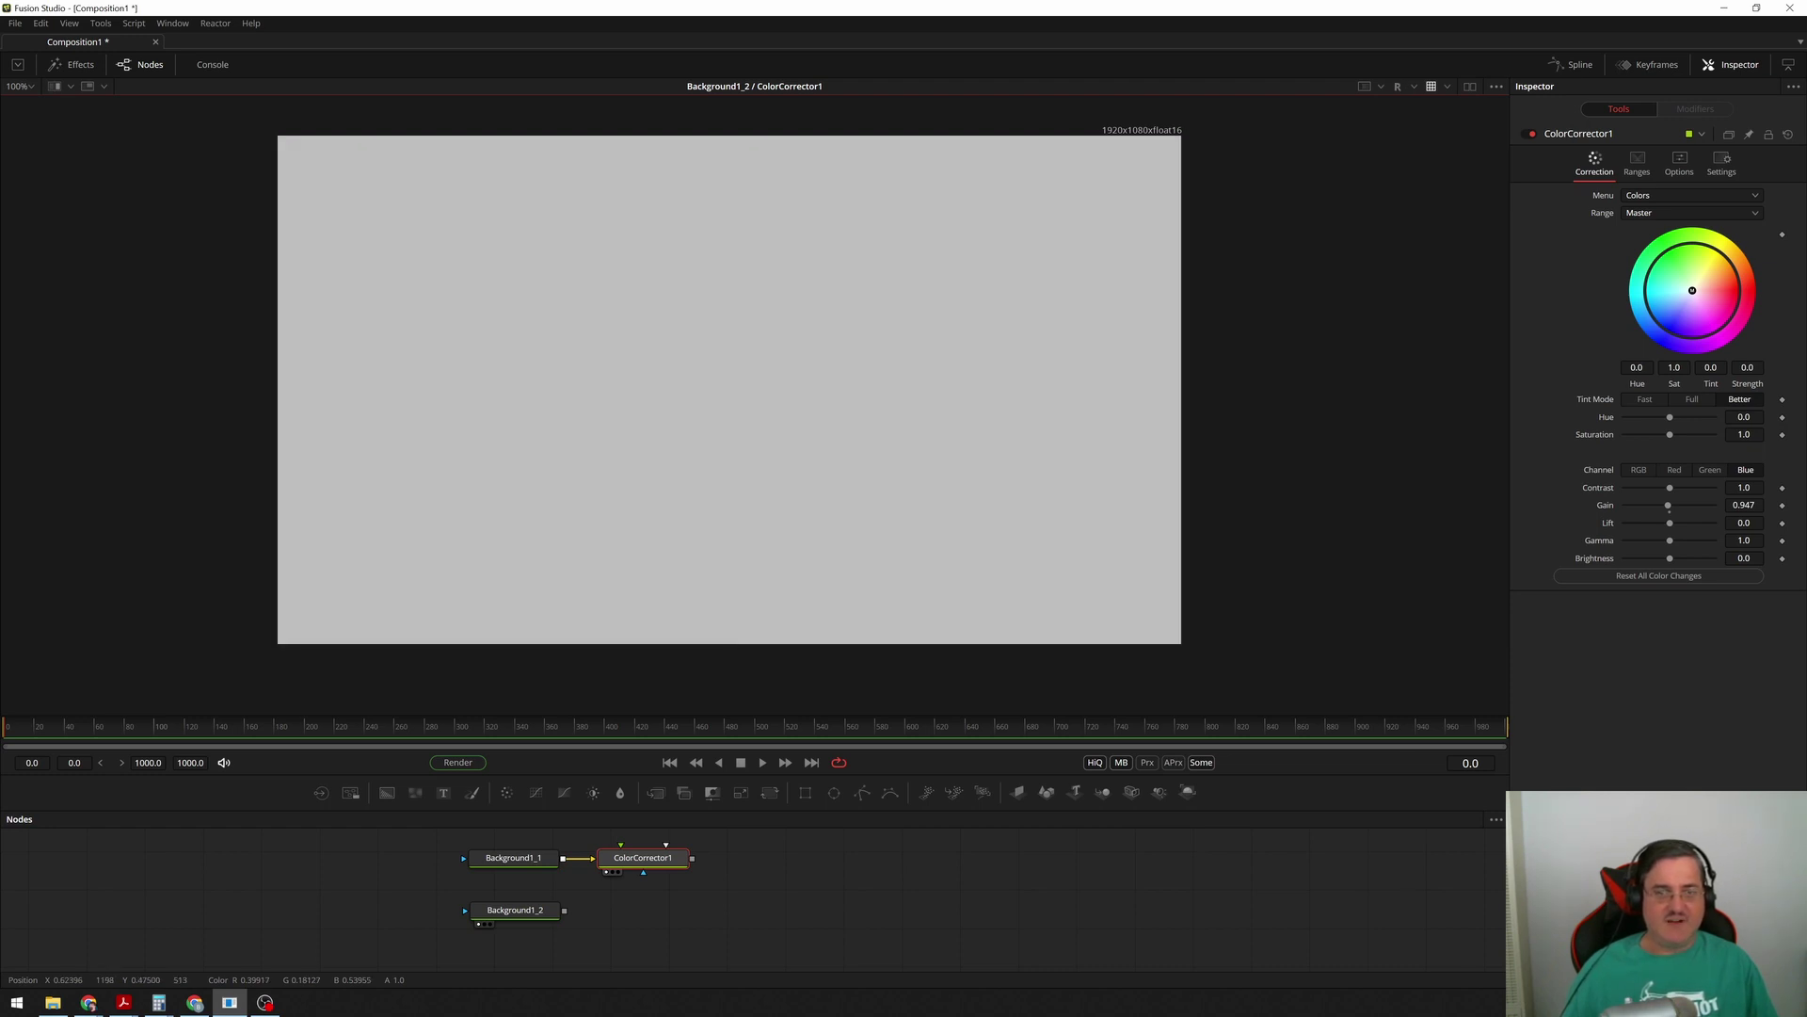
key(g)
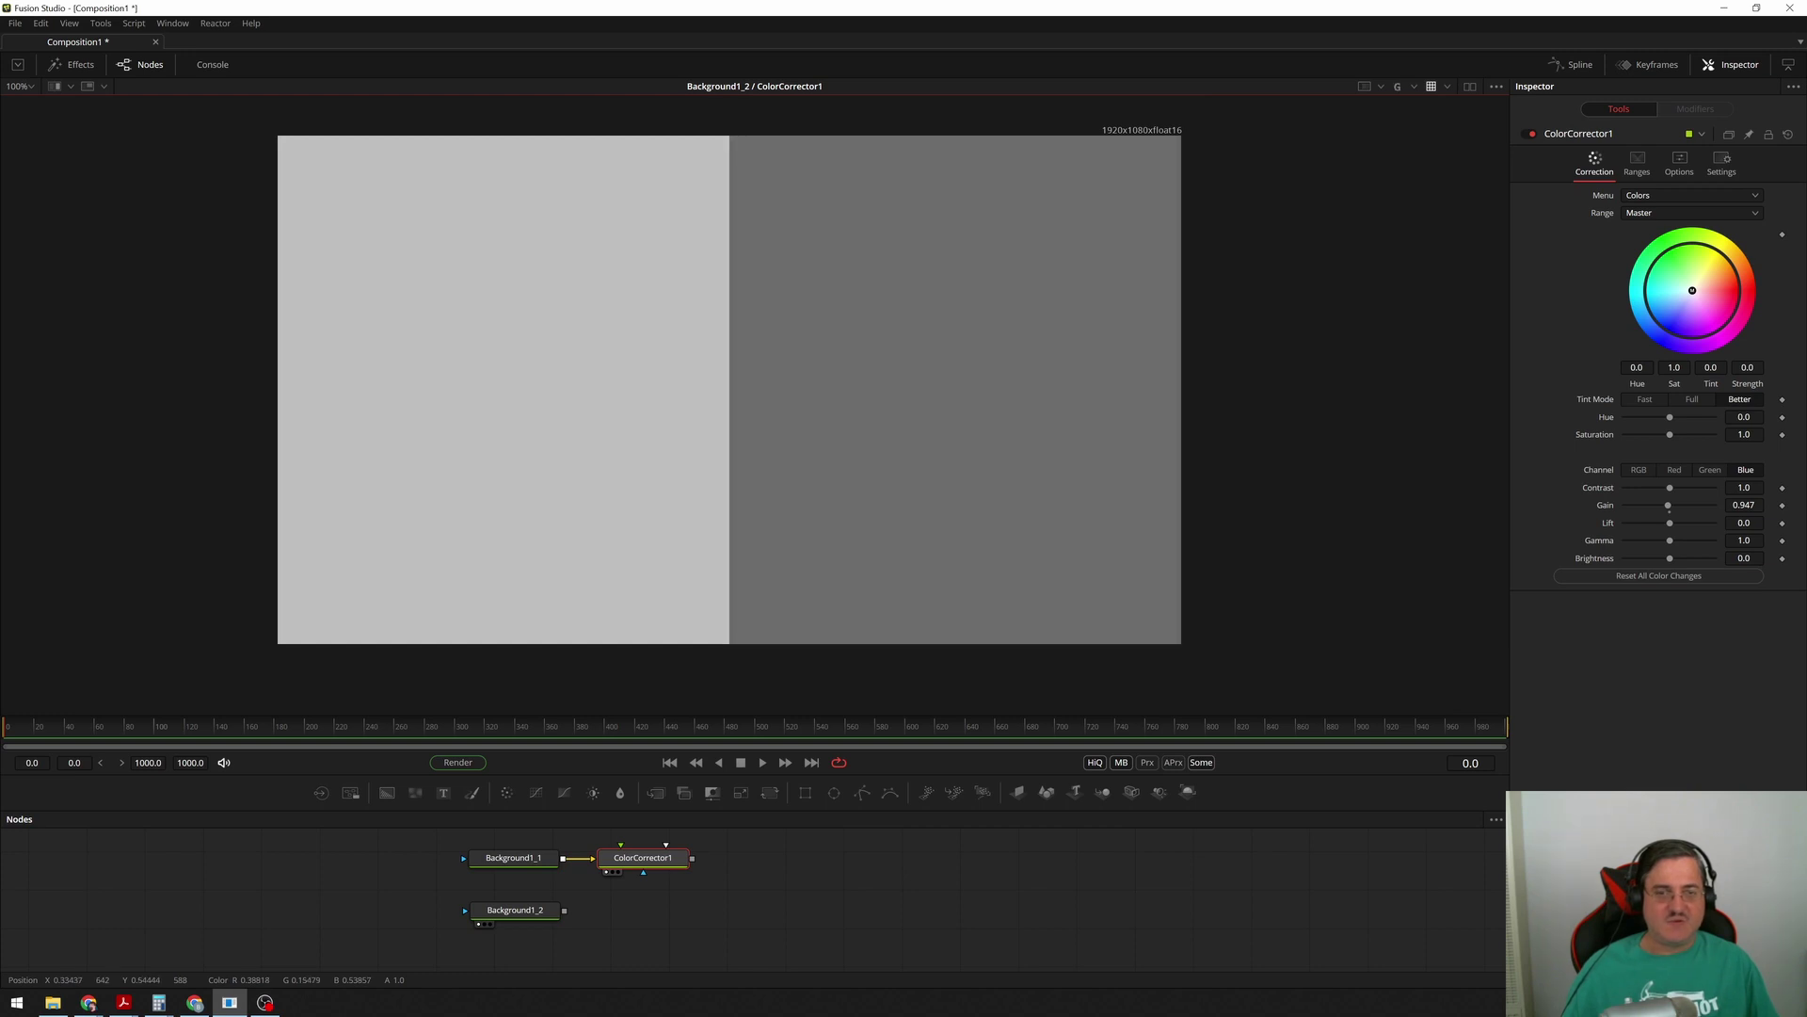
key(g)
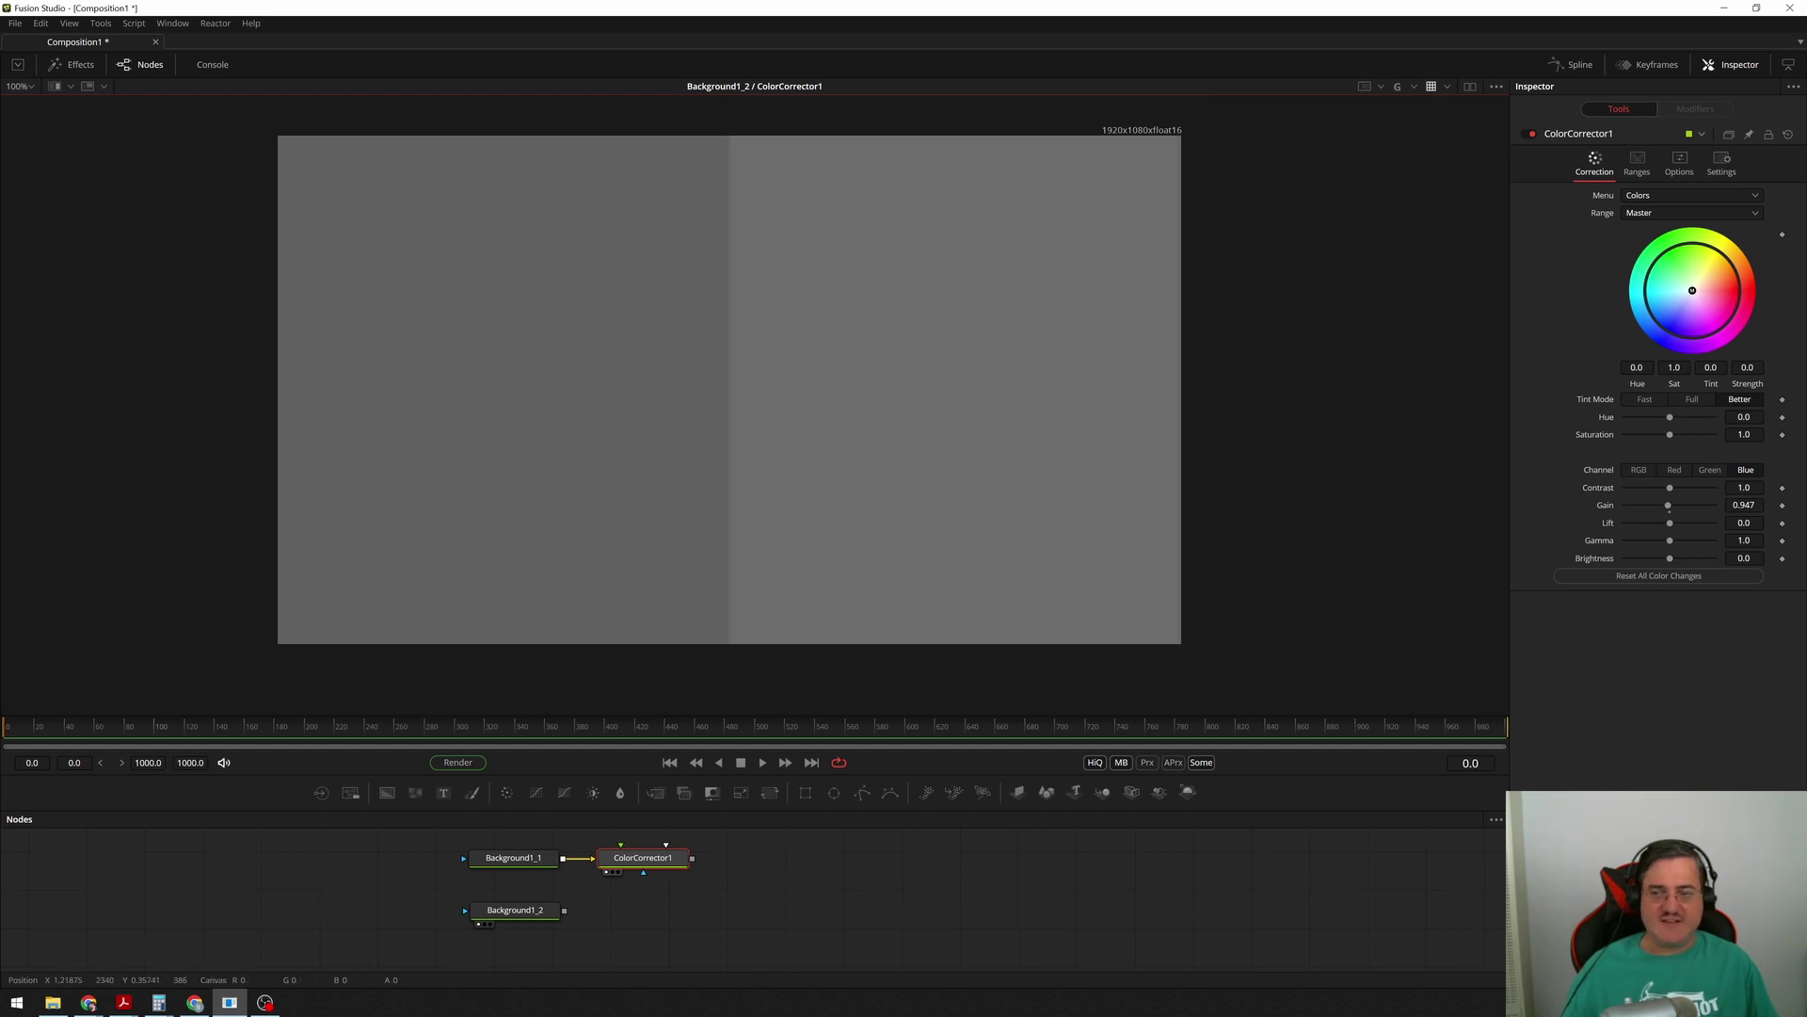
click(1709, 470)
drag(1669, 505, 1671, 505)
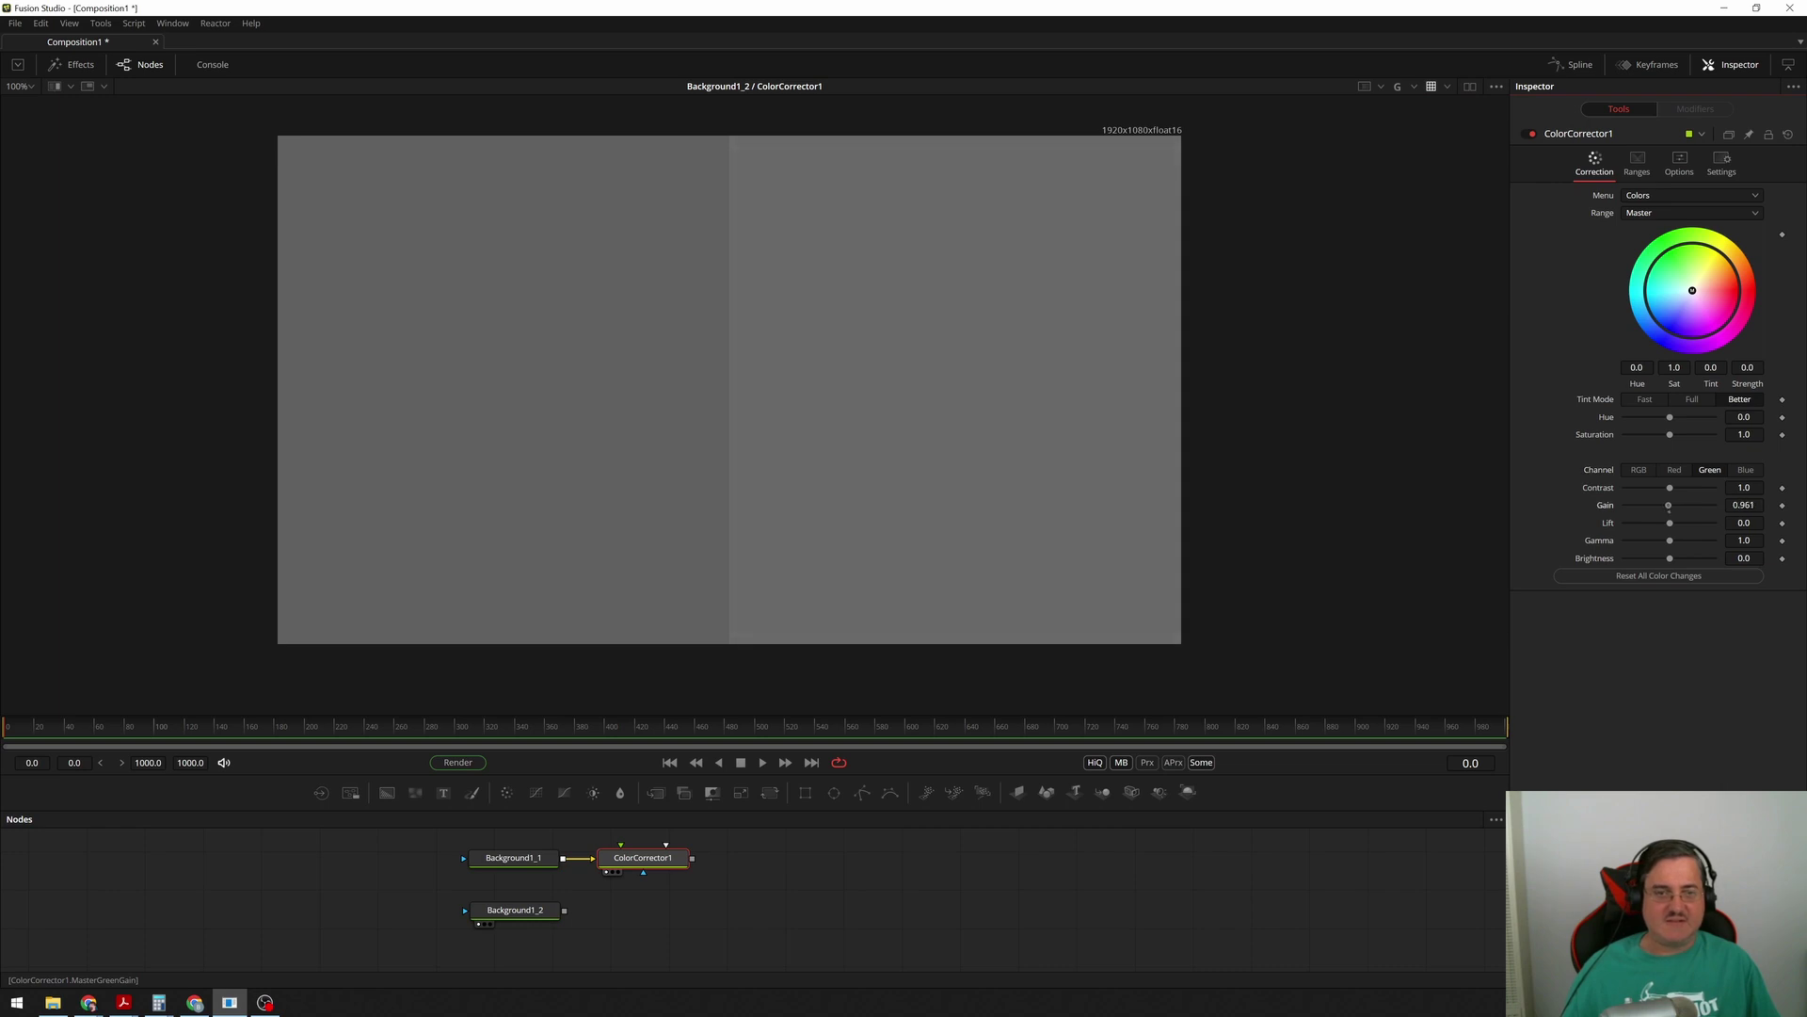
drag(1669, 510, 1664, 505)
key(b)
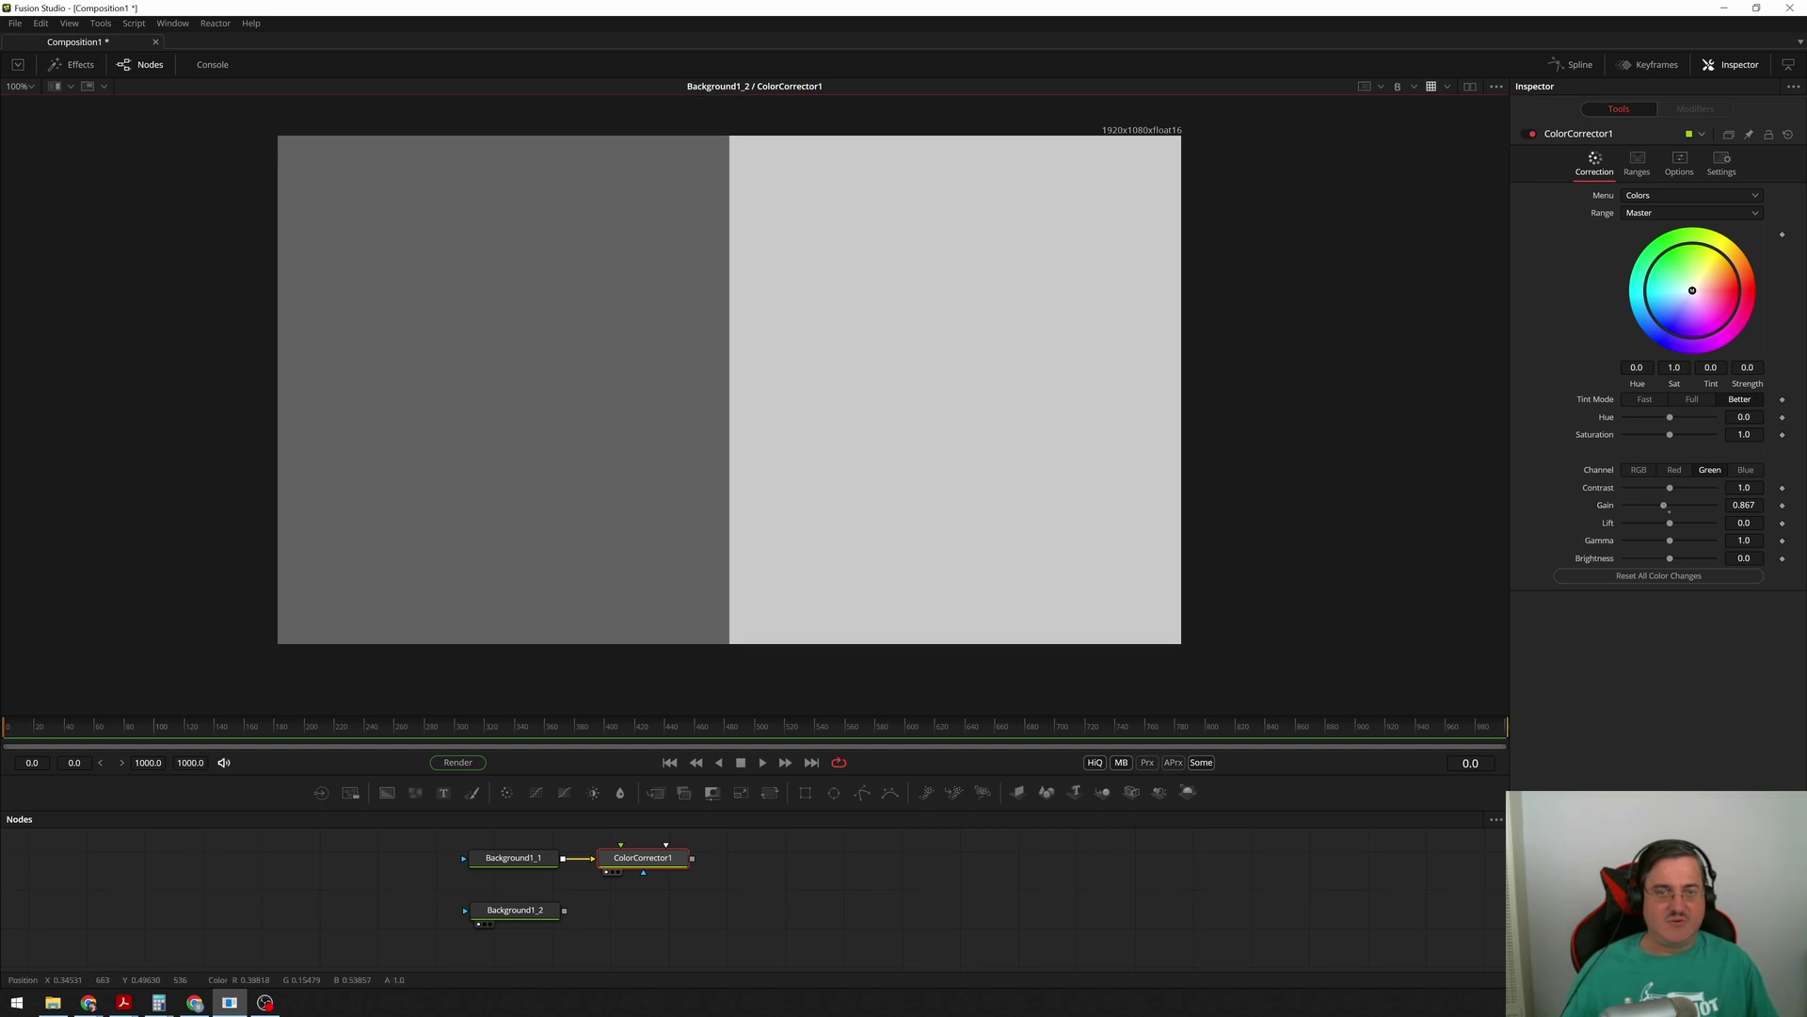
key(b)
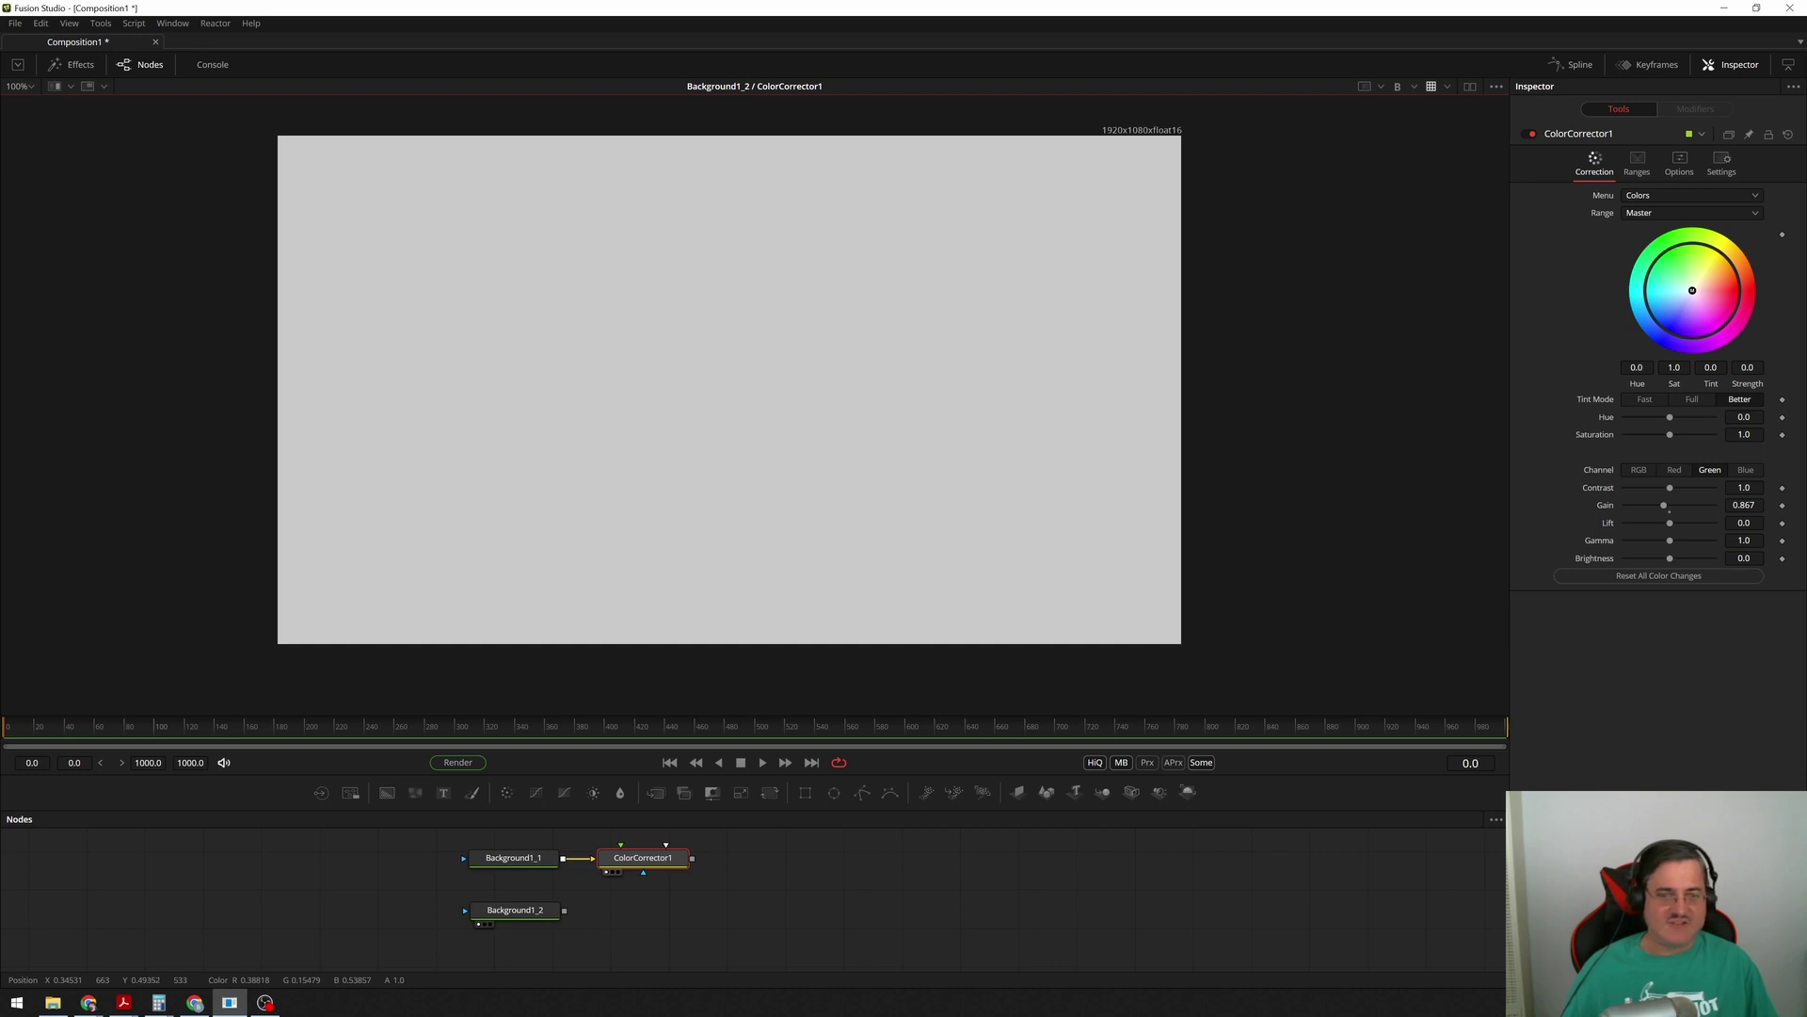
key(g)
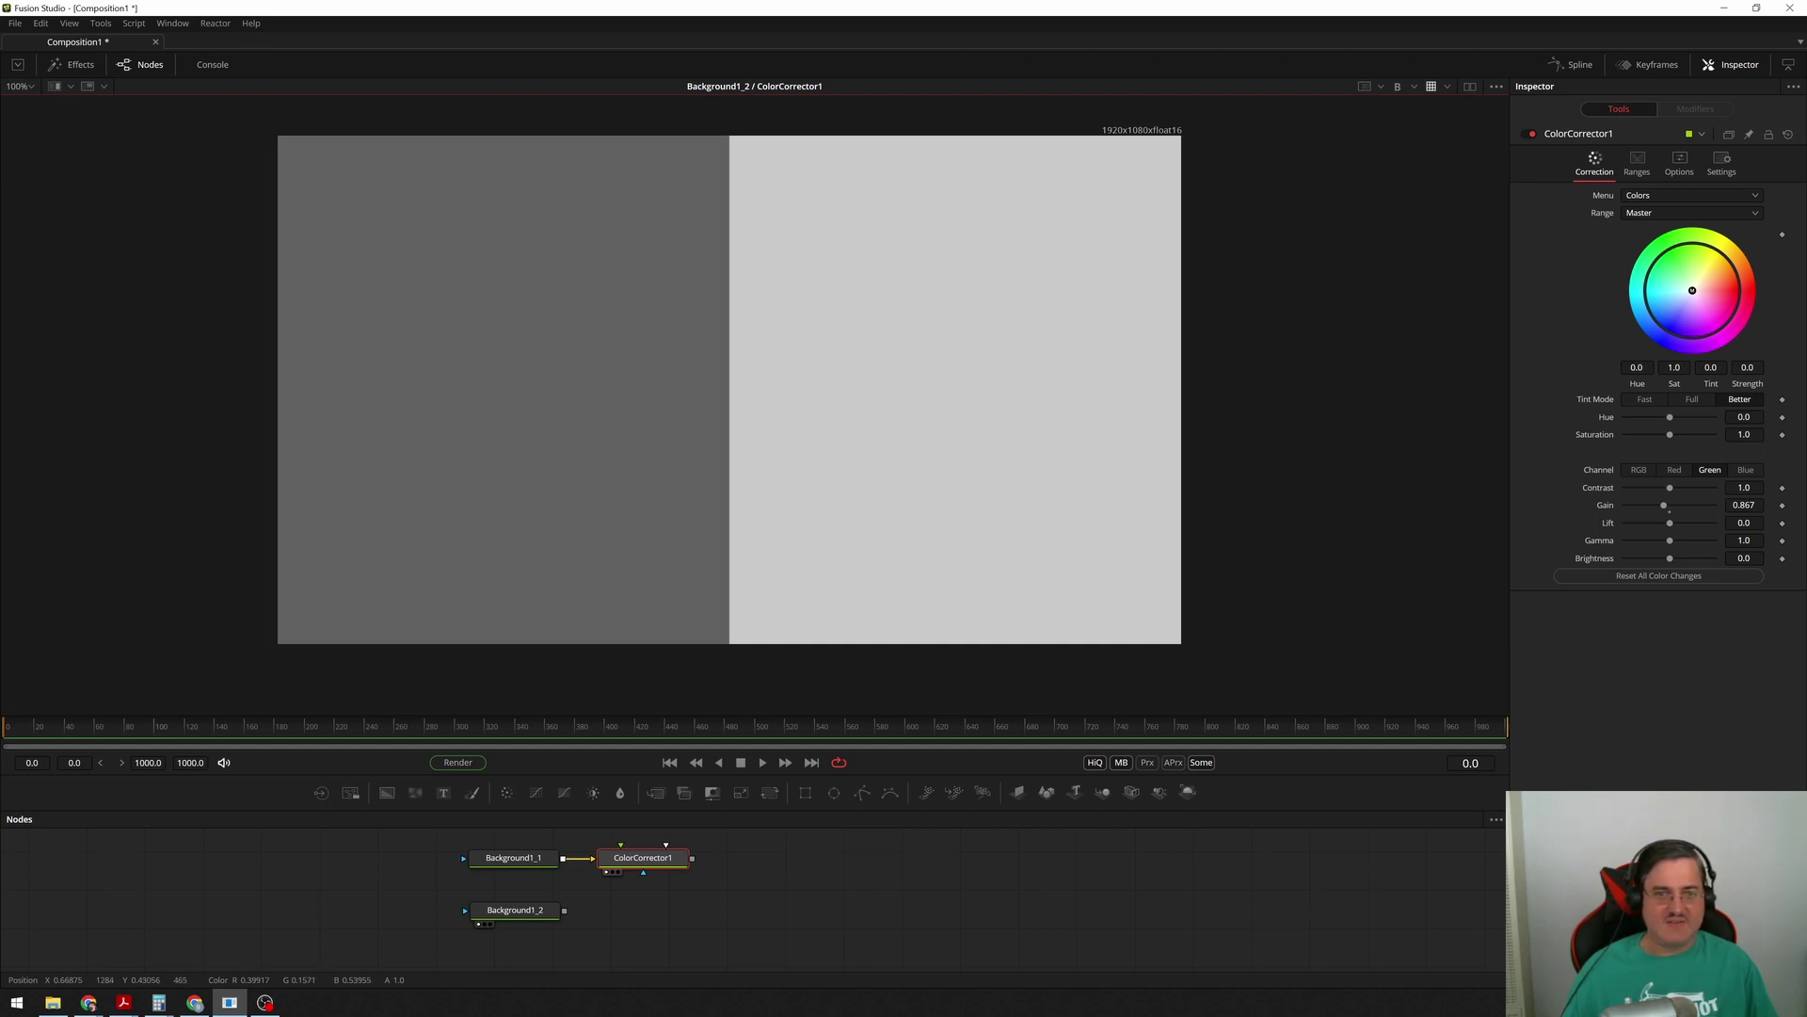
key(g)
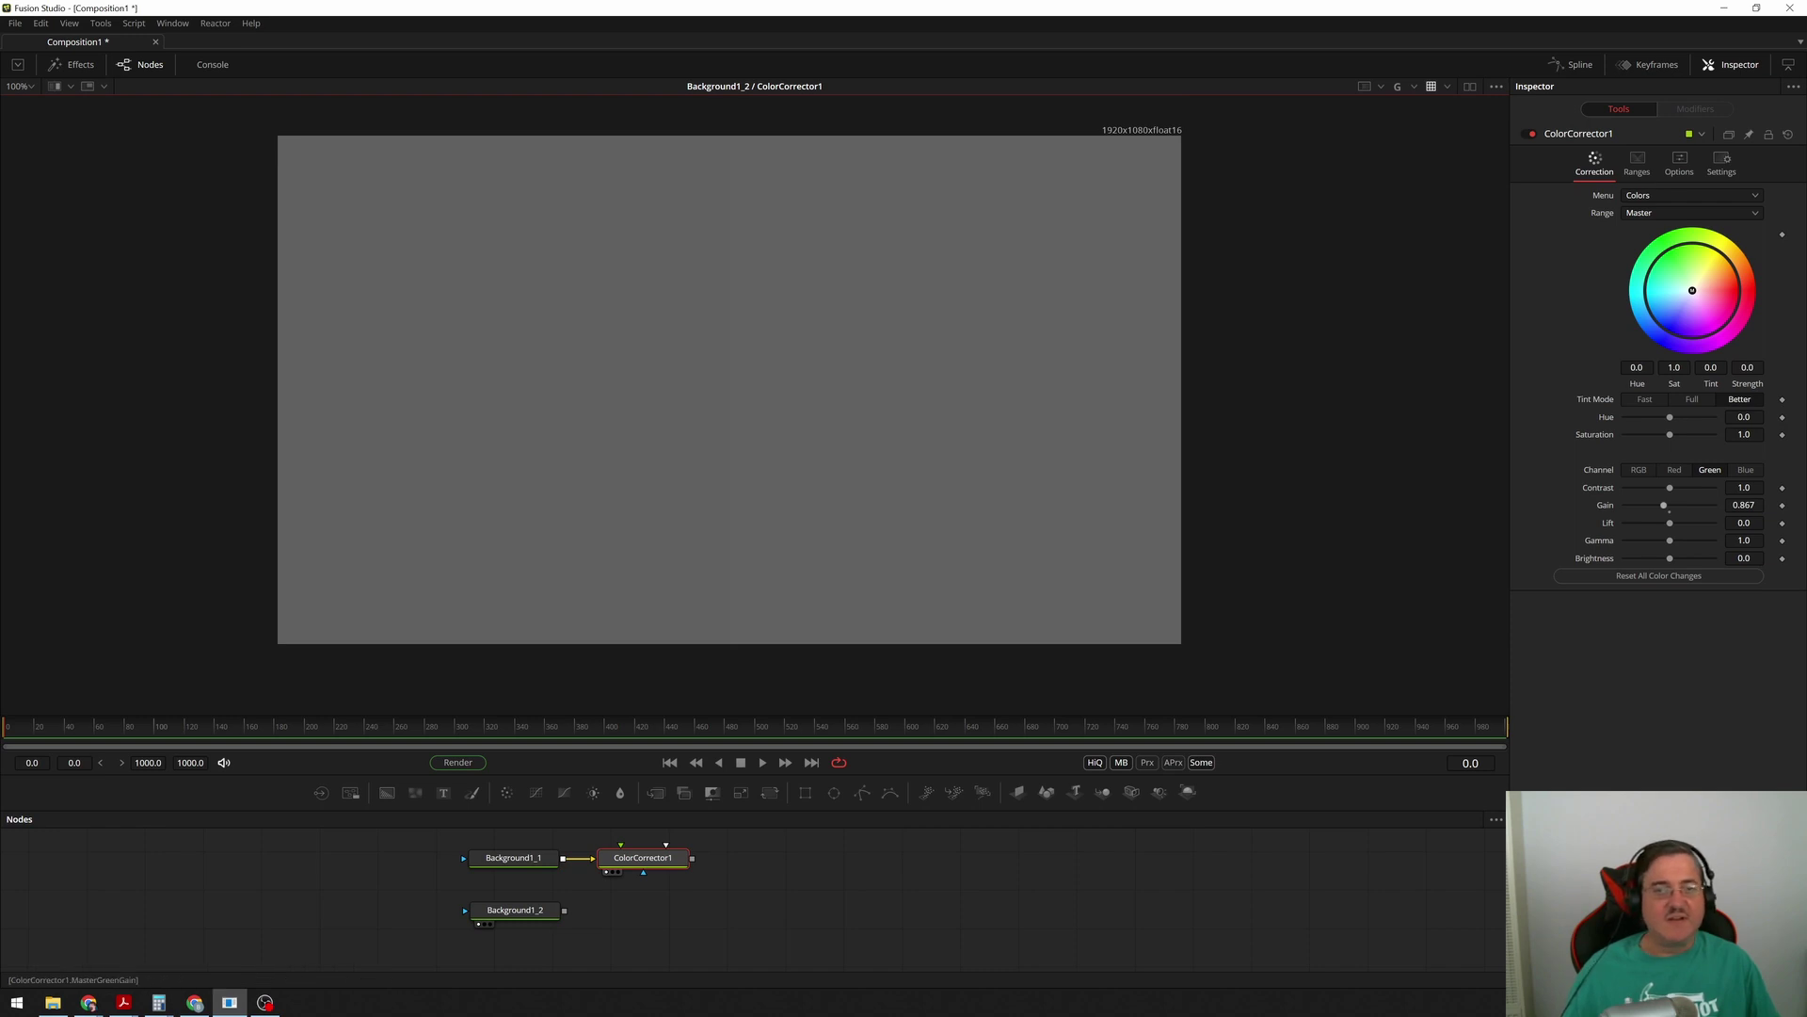
click(1649, 505)
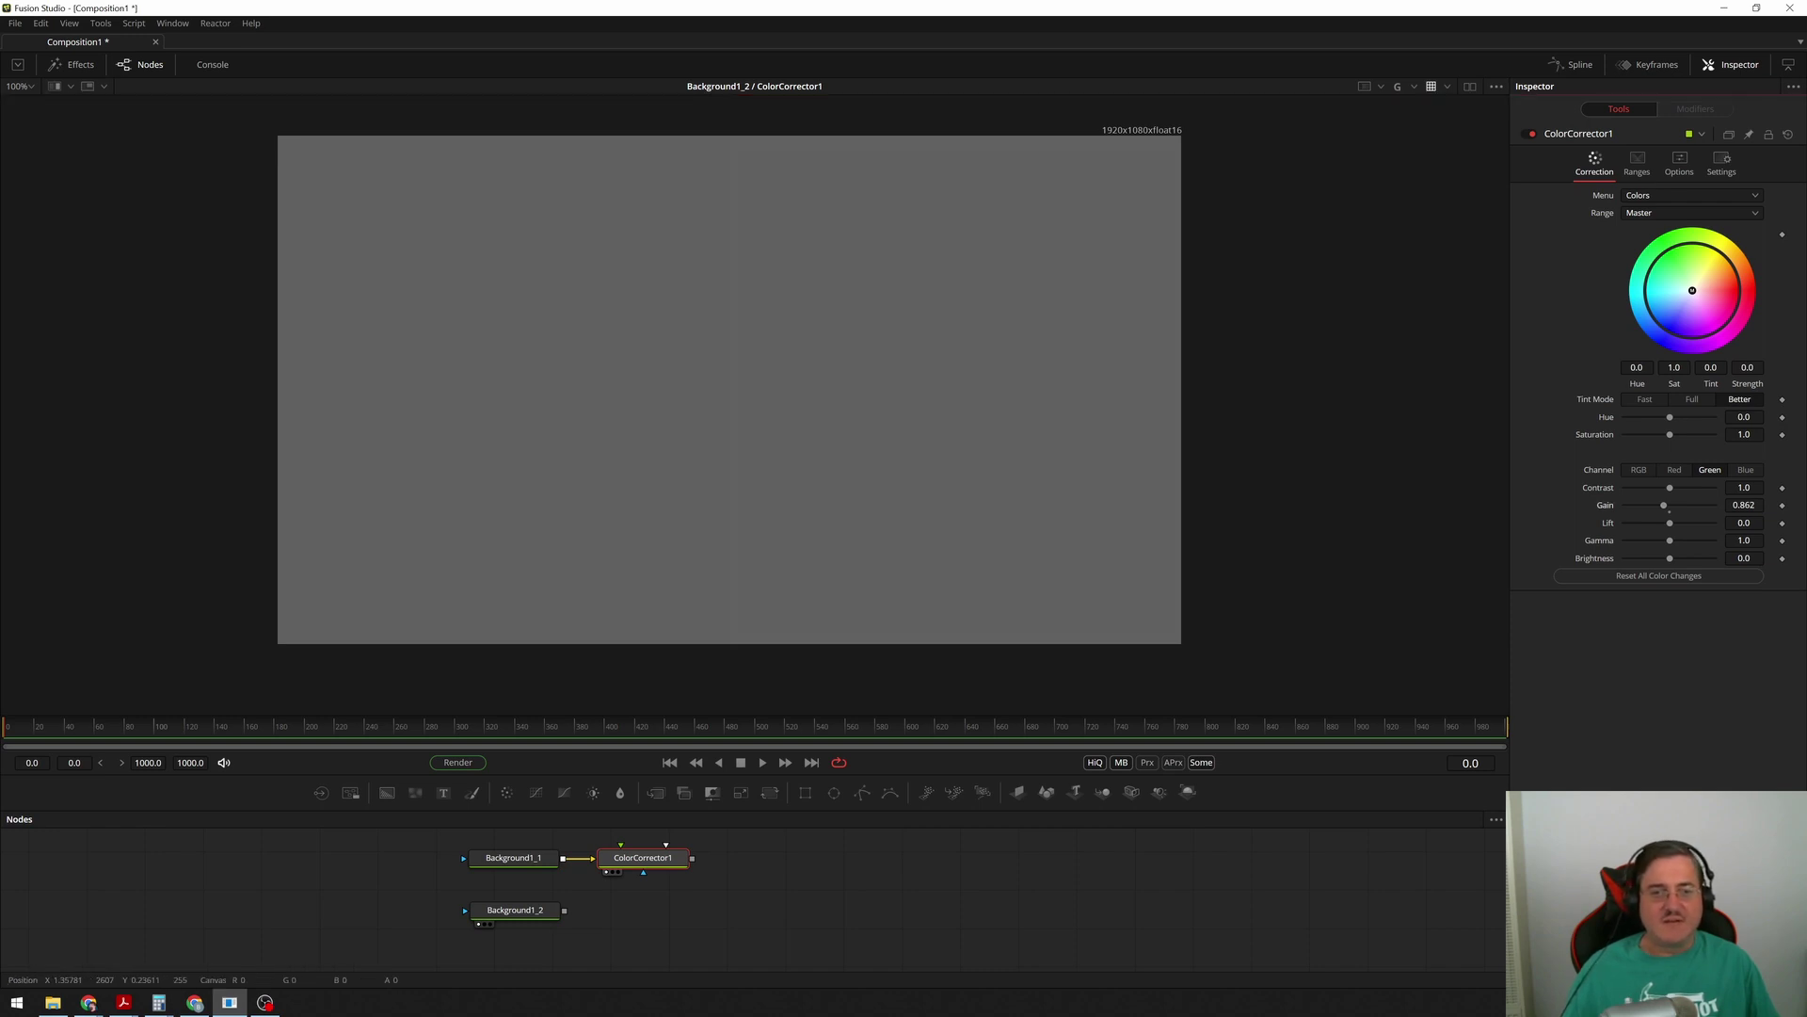
- Inspect the seam between the two viewer halves up close, in the green channel and in full colour
scroll(729, 550, up, 5)
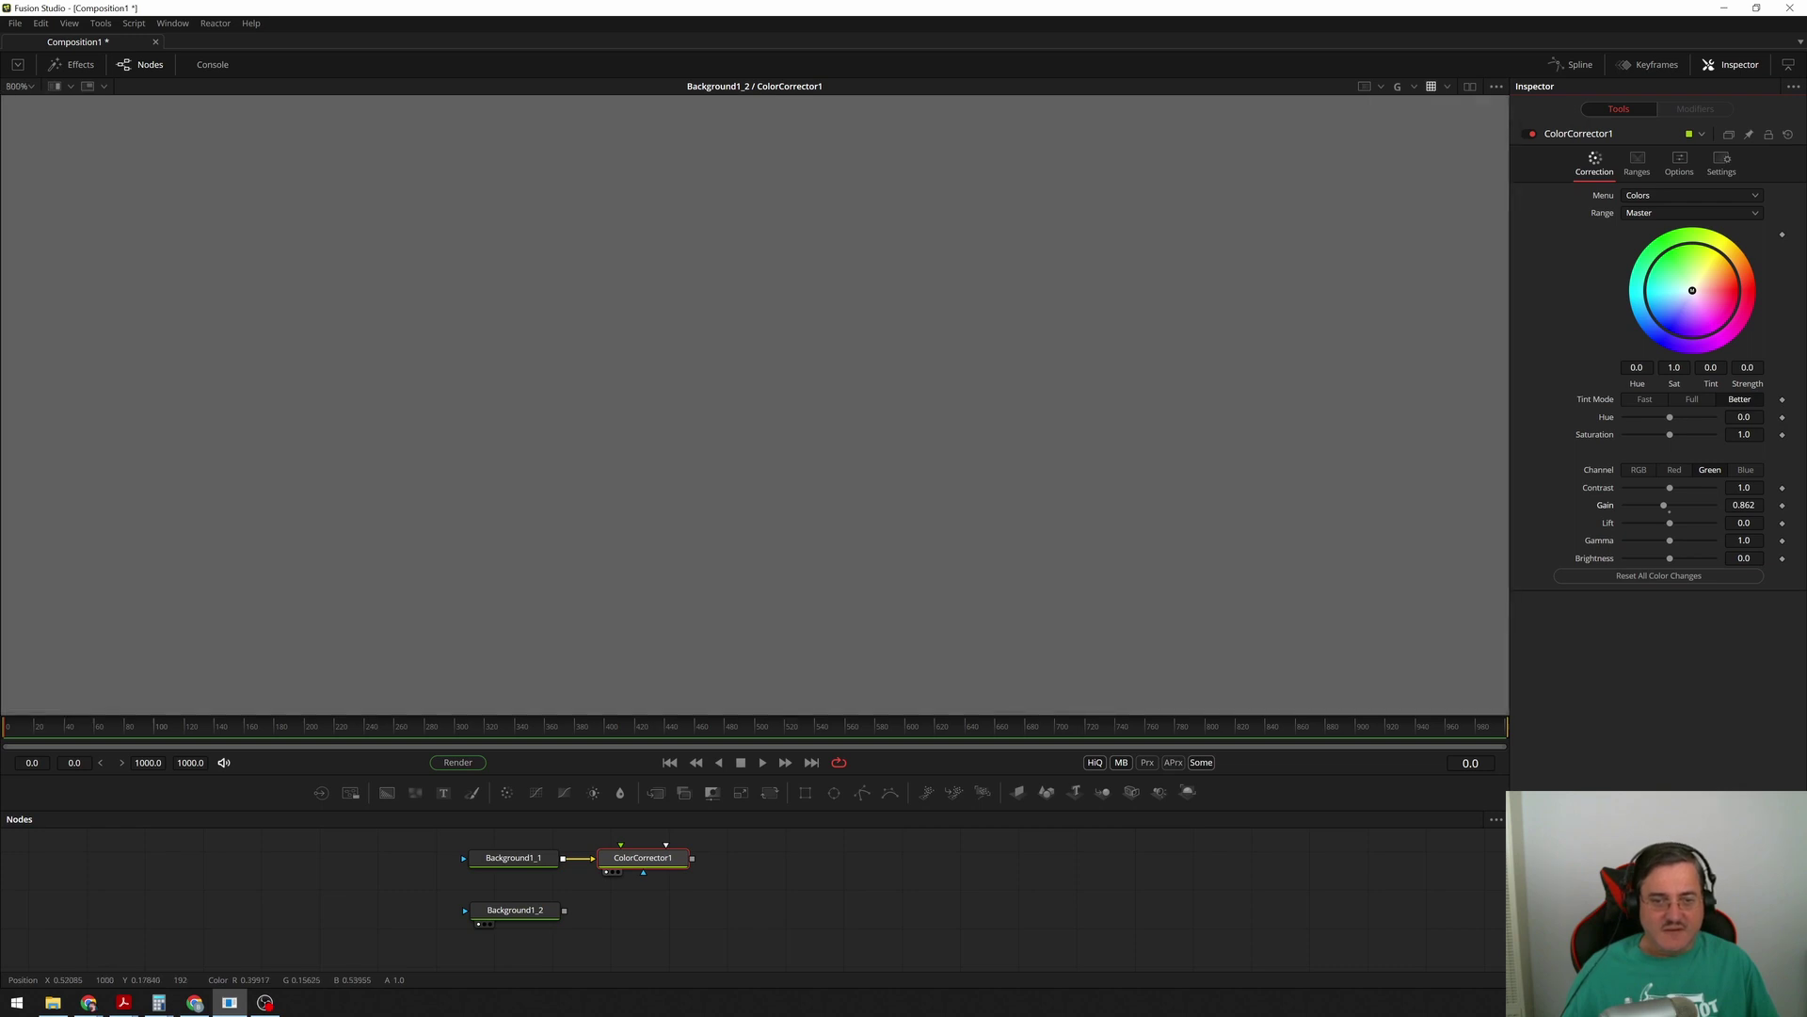
scroll(755, 405, down, 5)
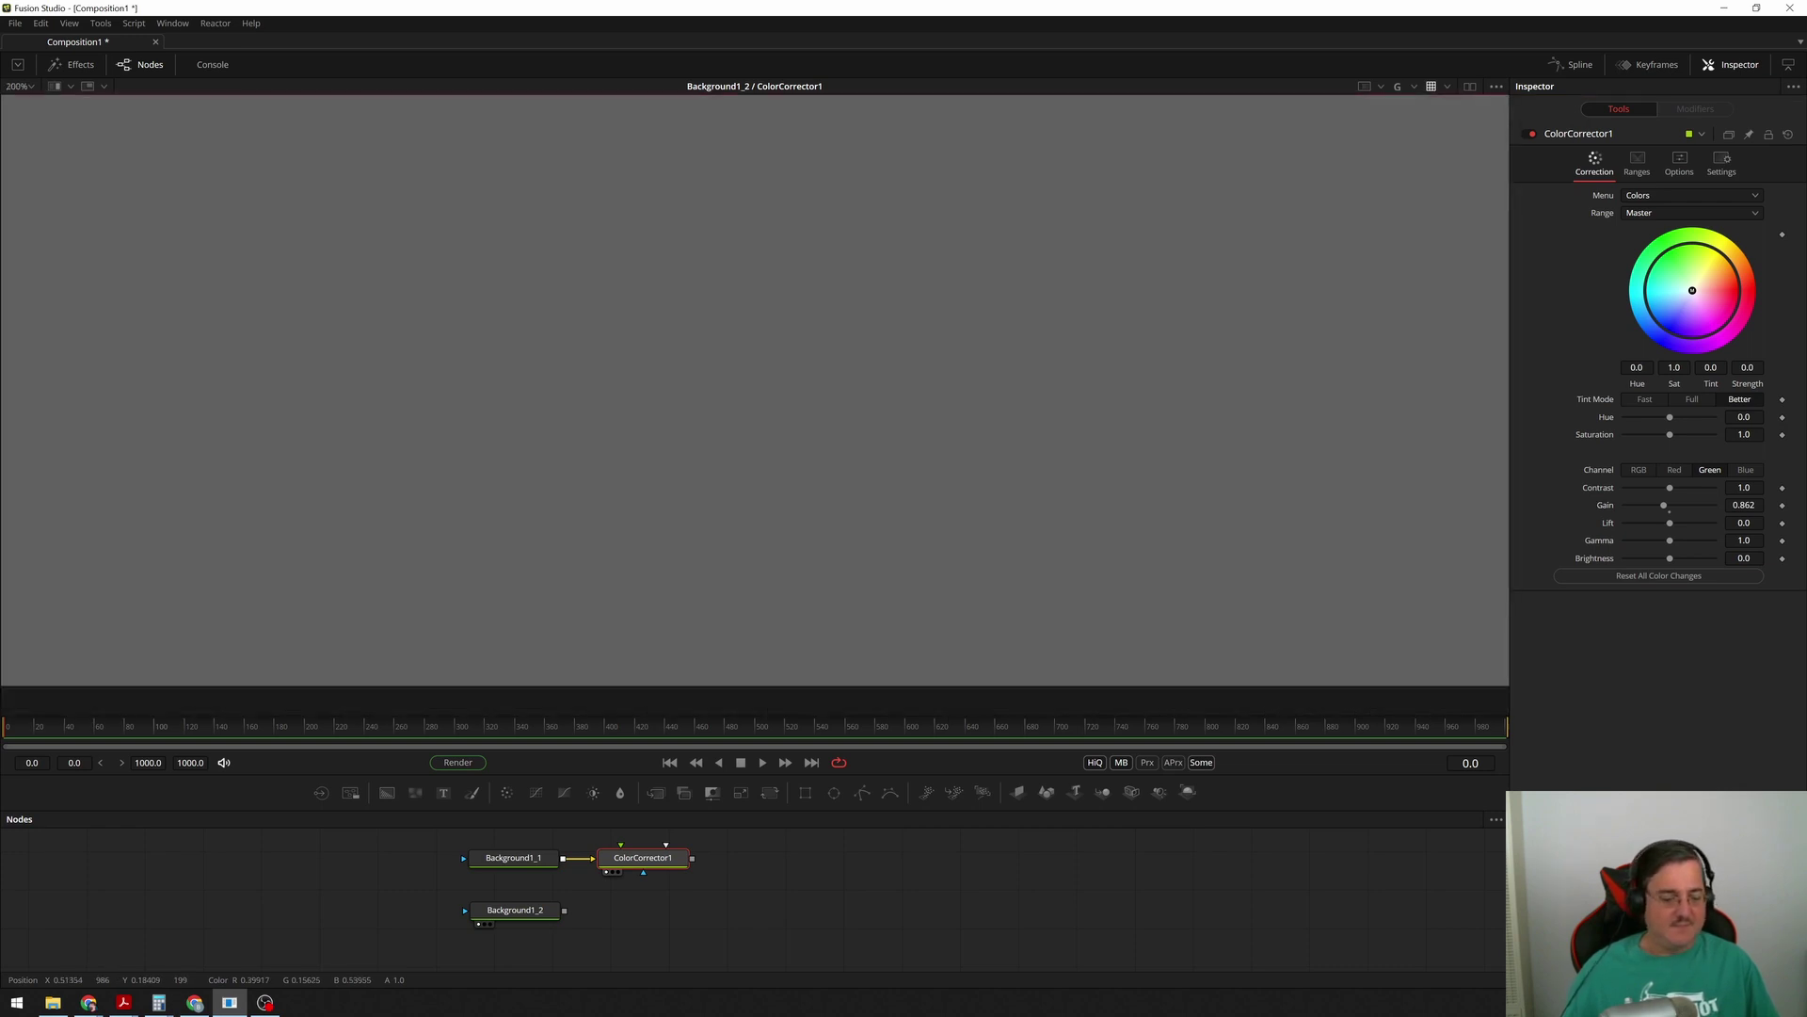
key(ctrl+1)
key(ctrl+f)
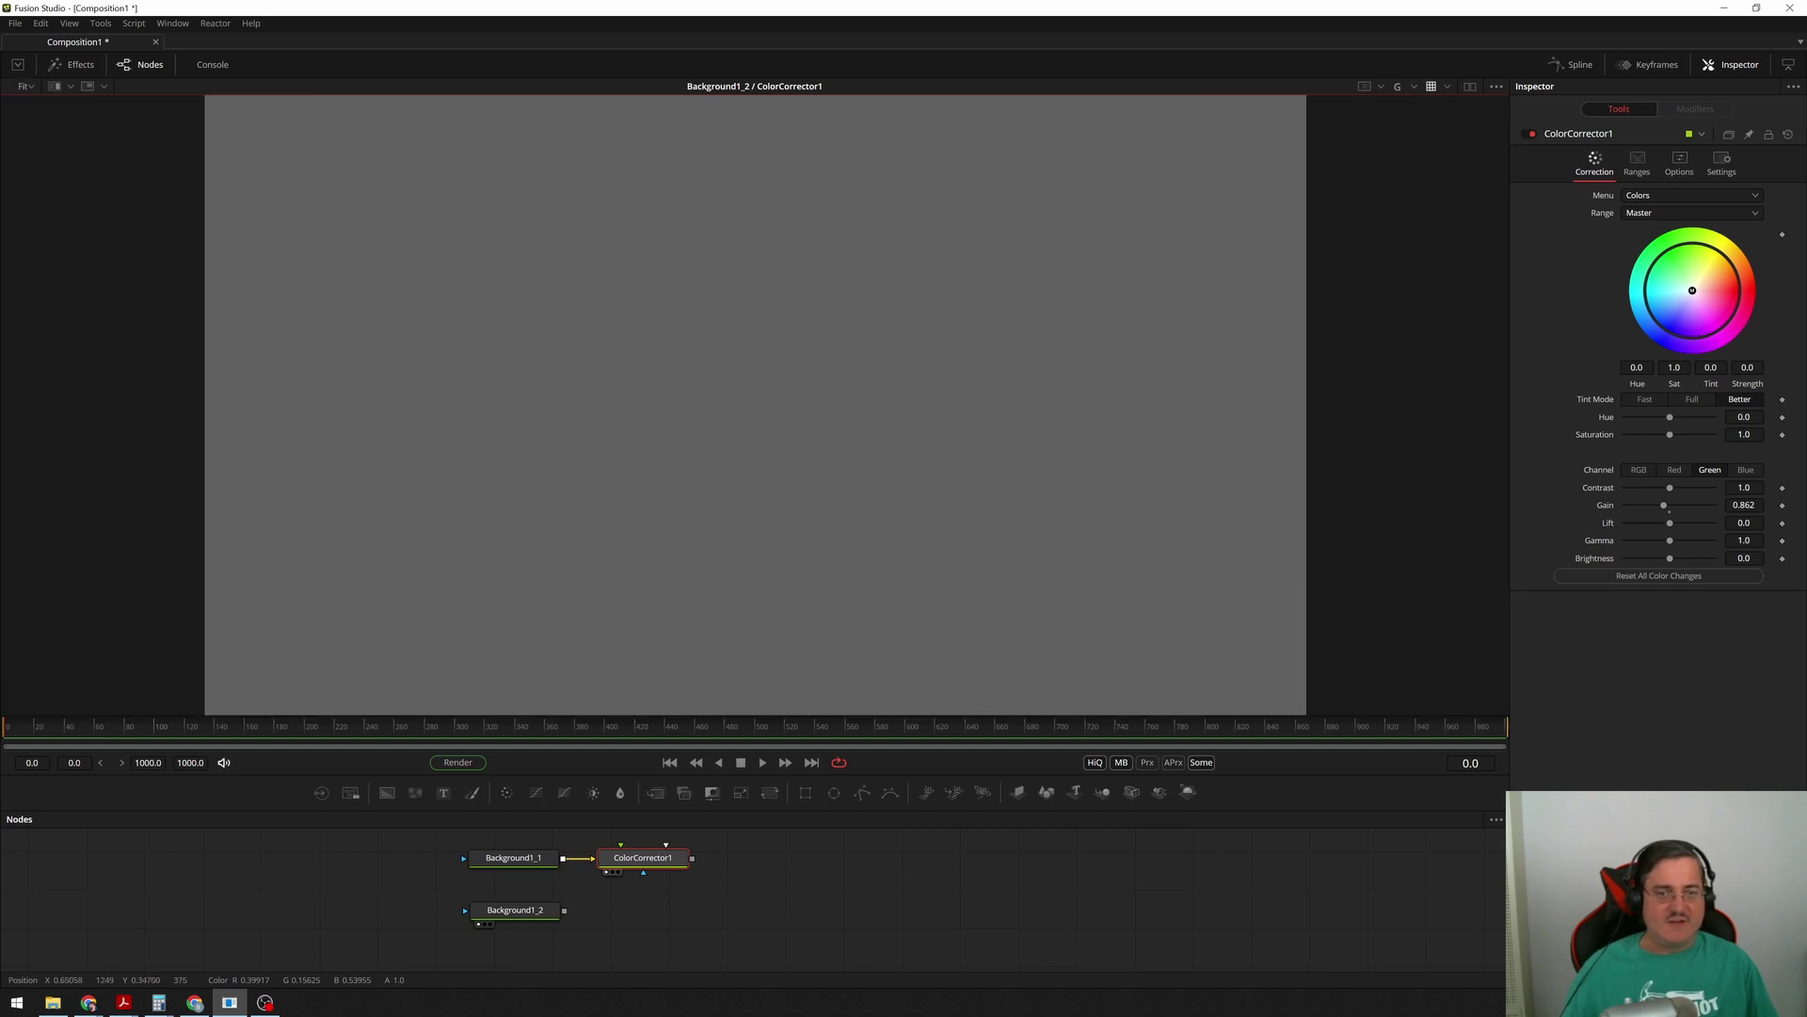
key(c)
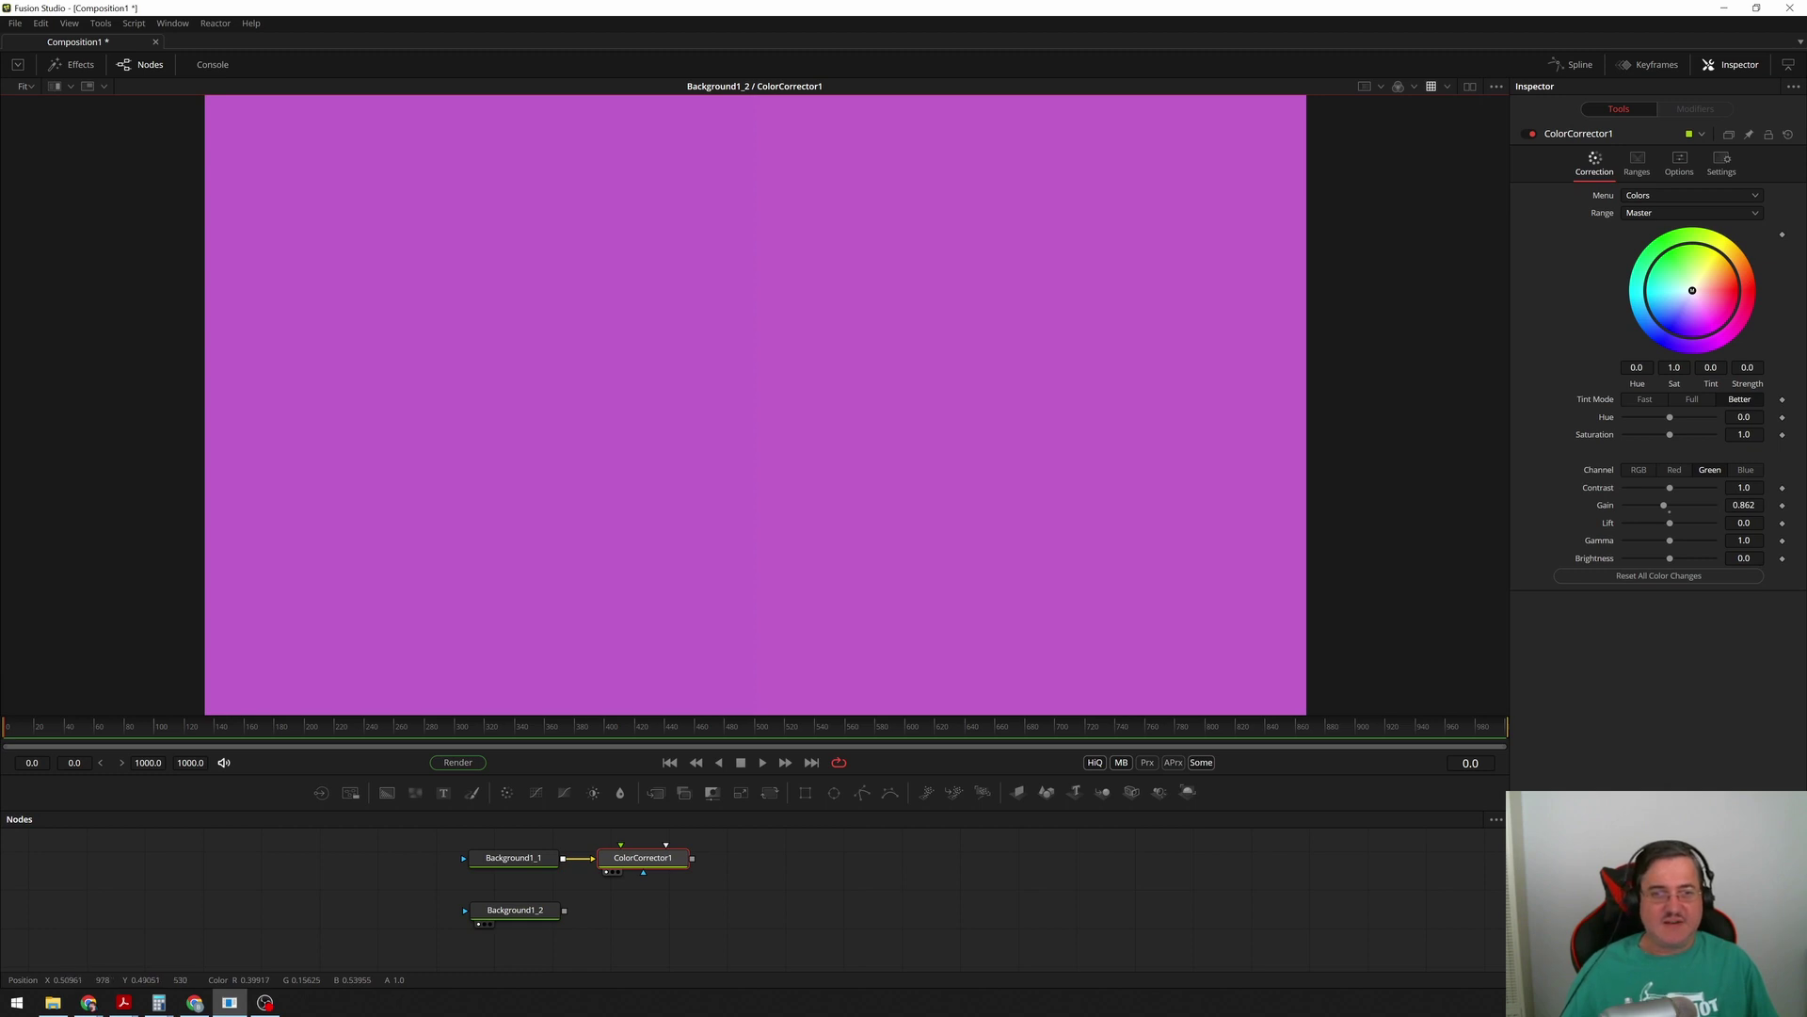
scroll(766, 410, up, 3)
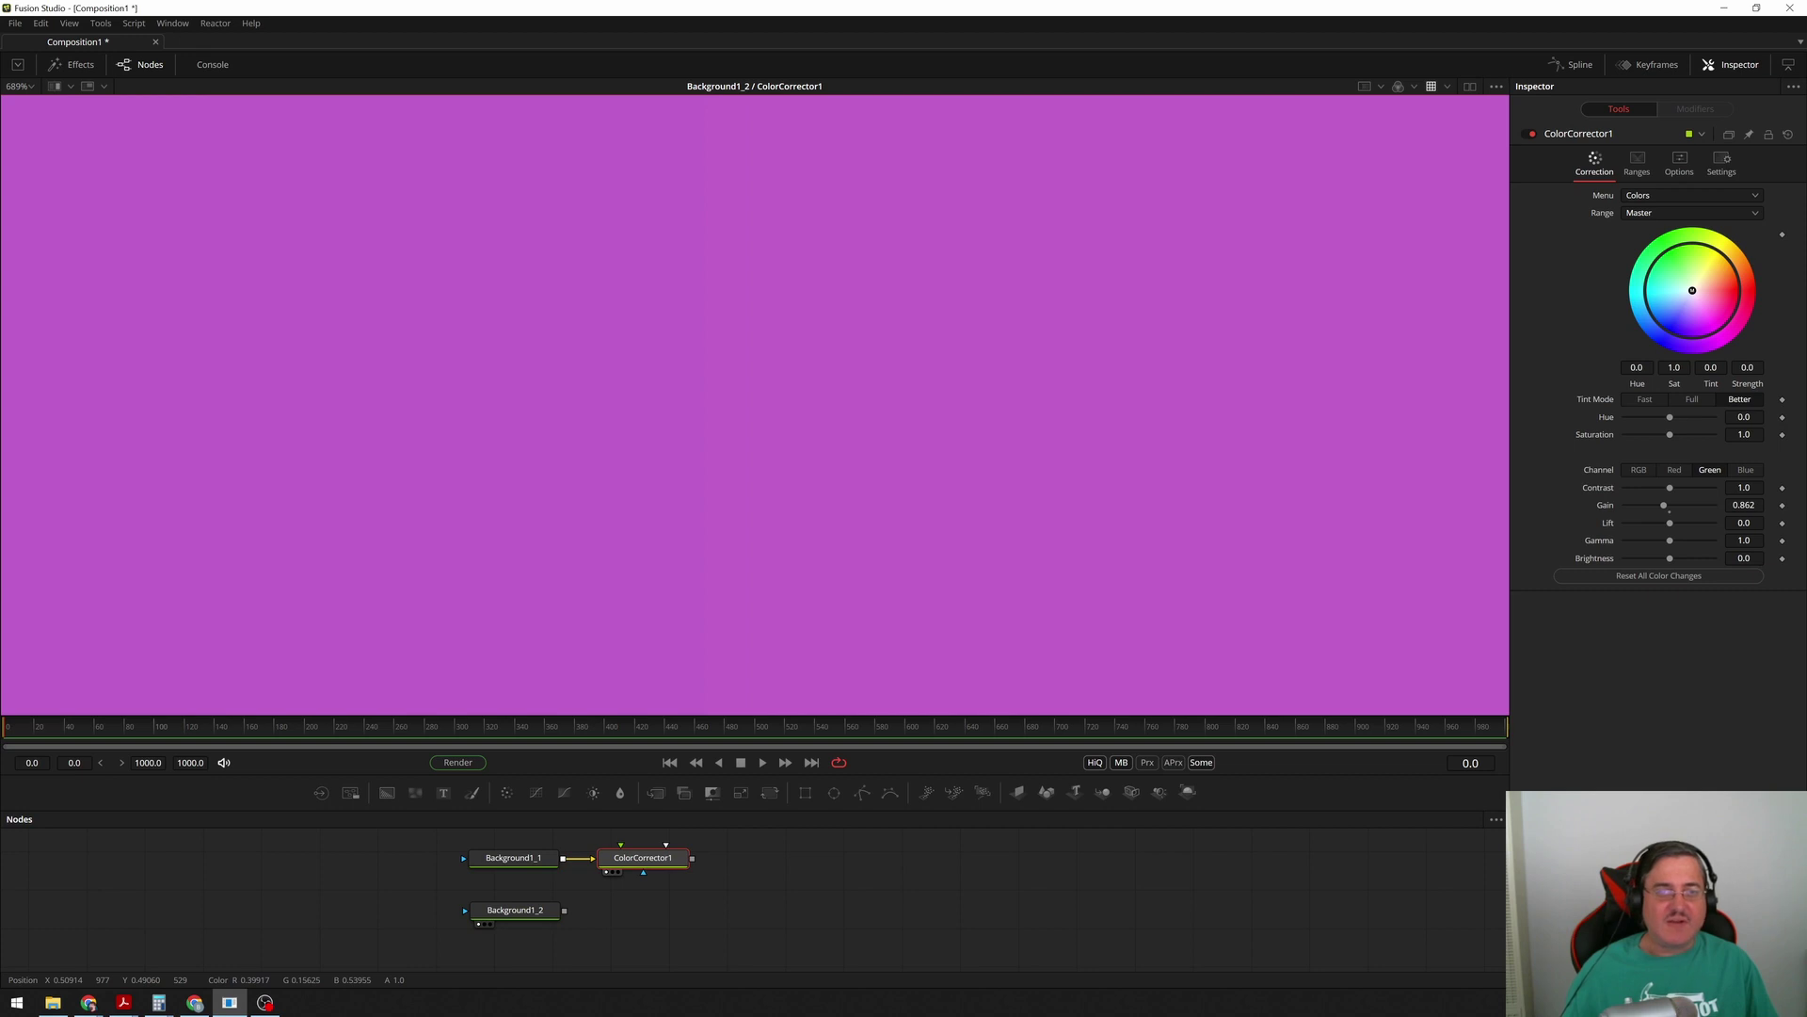
- Fine-tune ColorCorrector1's Red gain to 0.618 against the red channel view and return both viewer halves to full colour
key(b)
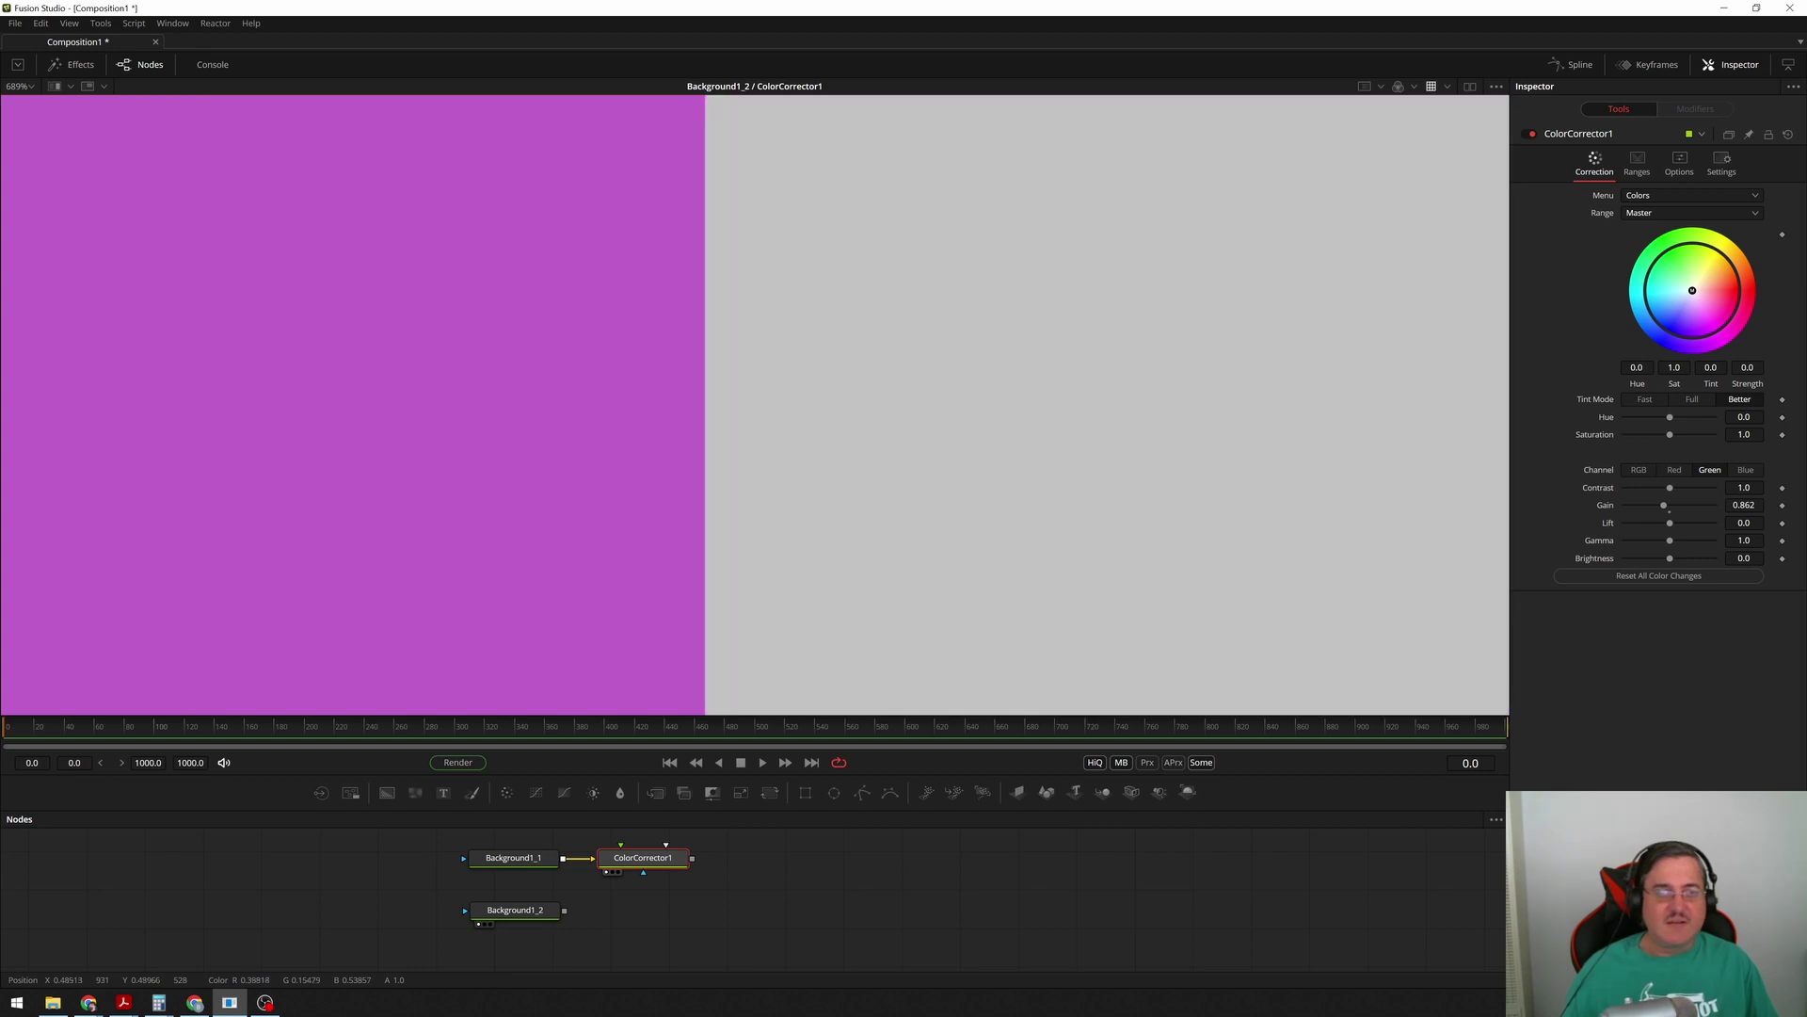
key(r)
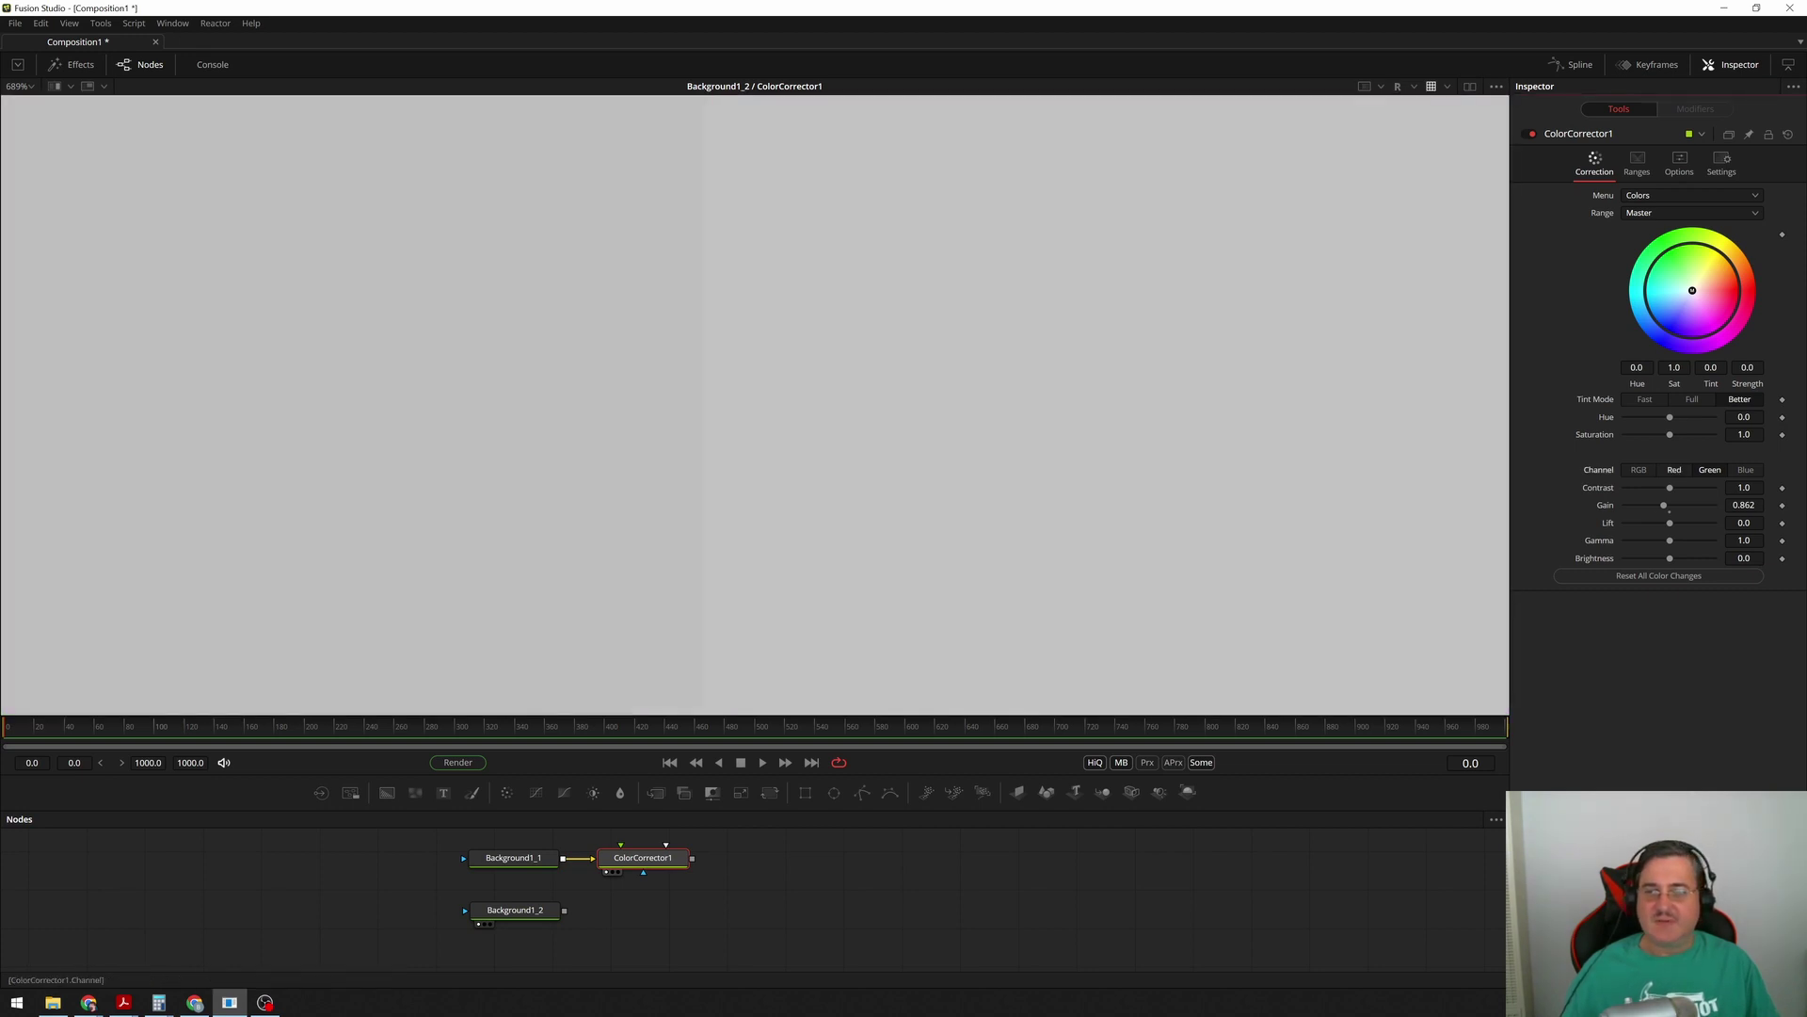
drag(1663, 506, 1652, 505)
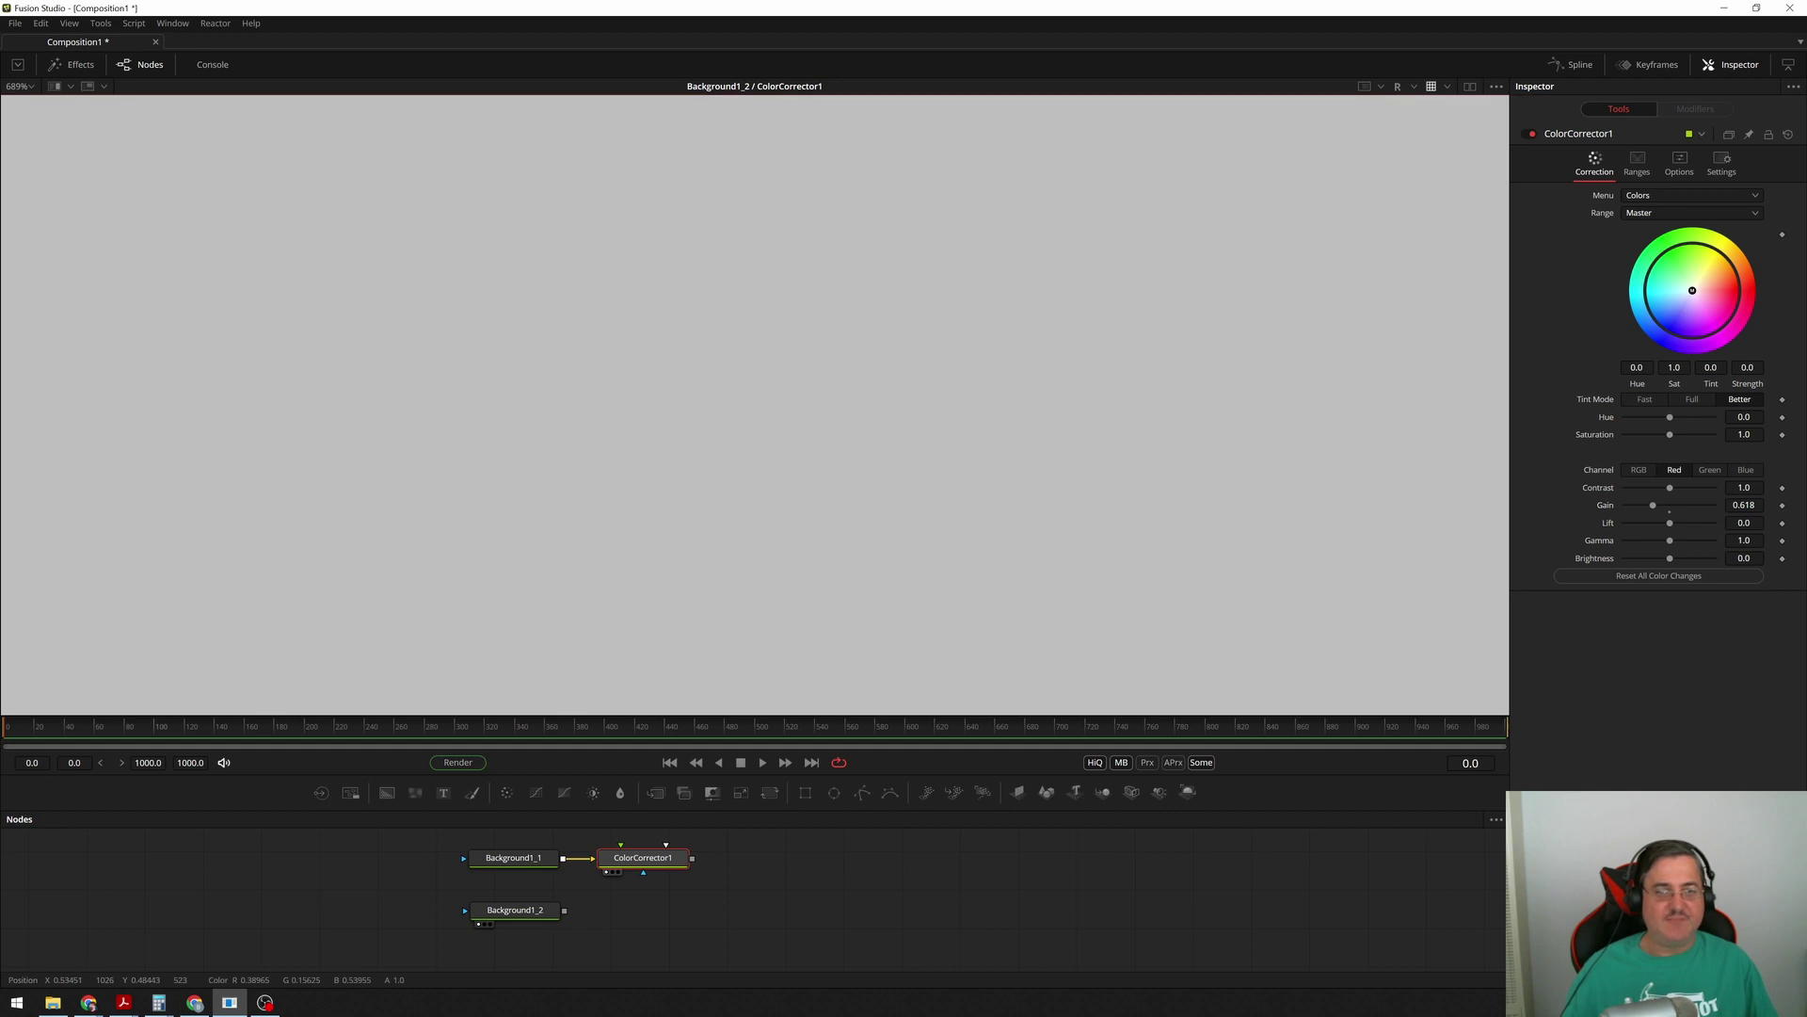
key(c)
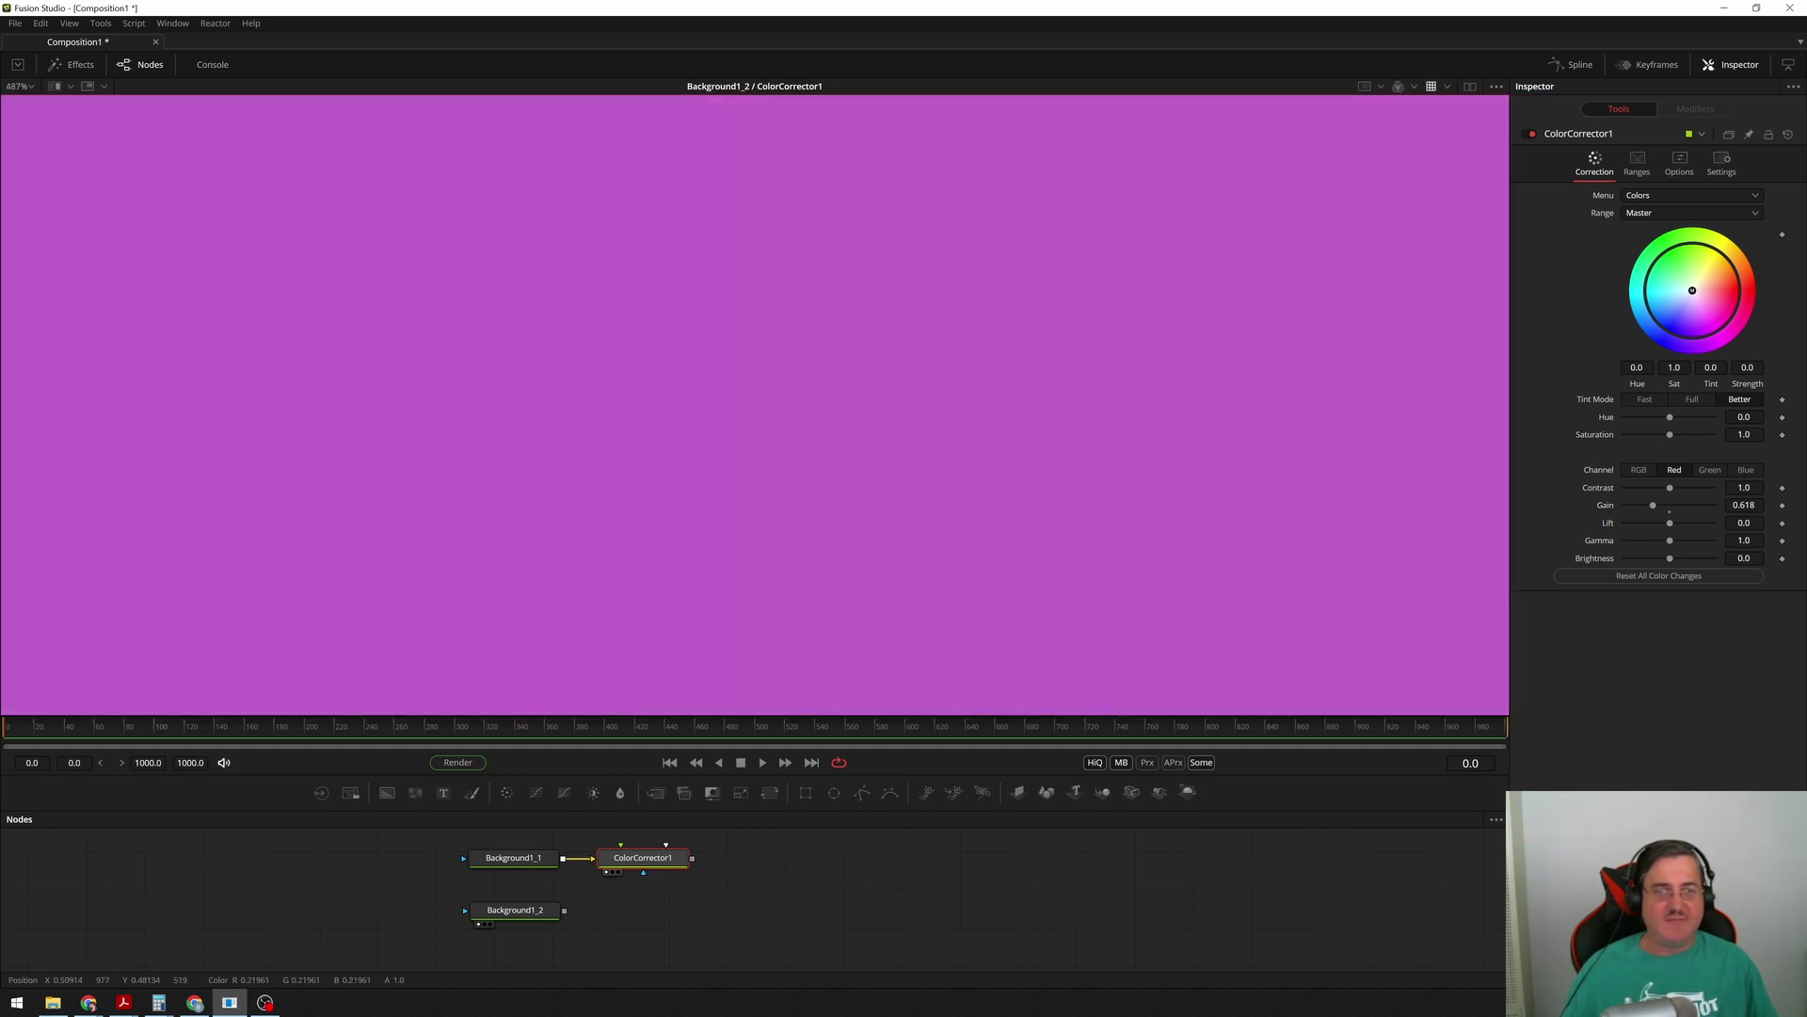
scroll(758, 445, down, 5)
scroll(758, 444, down, 4)
scroll(759, 444, up, 1)
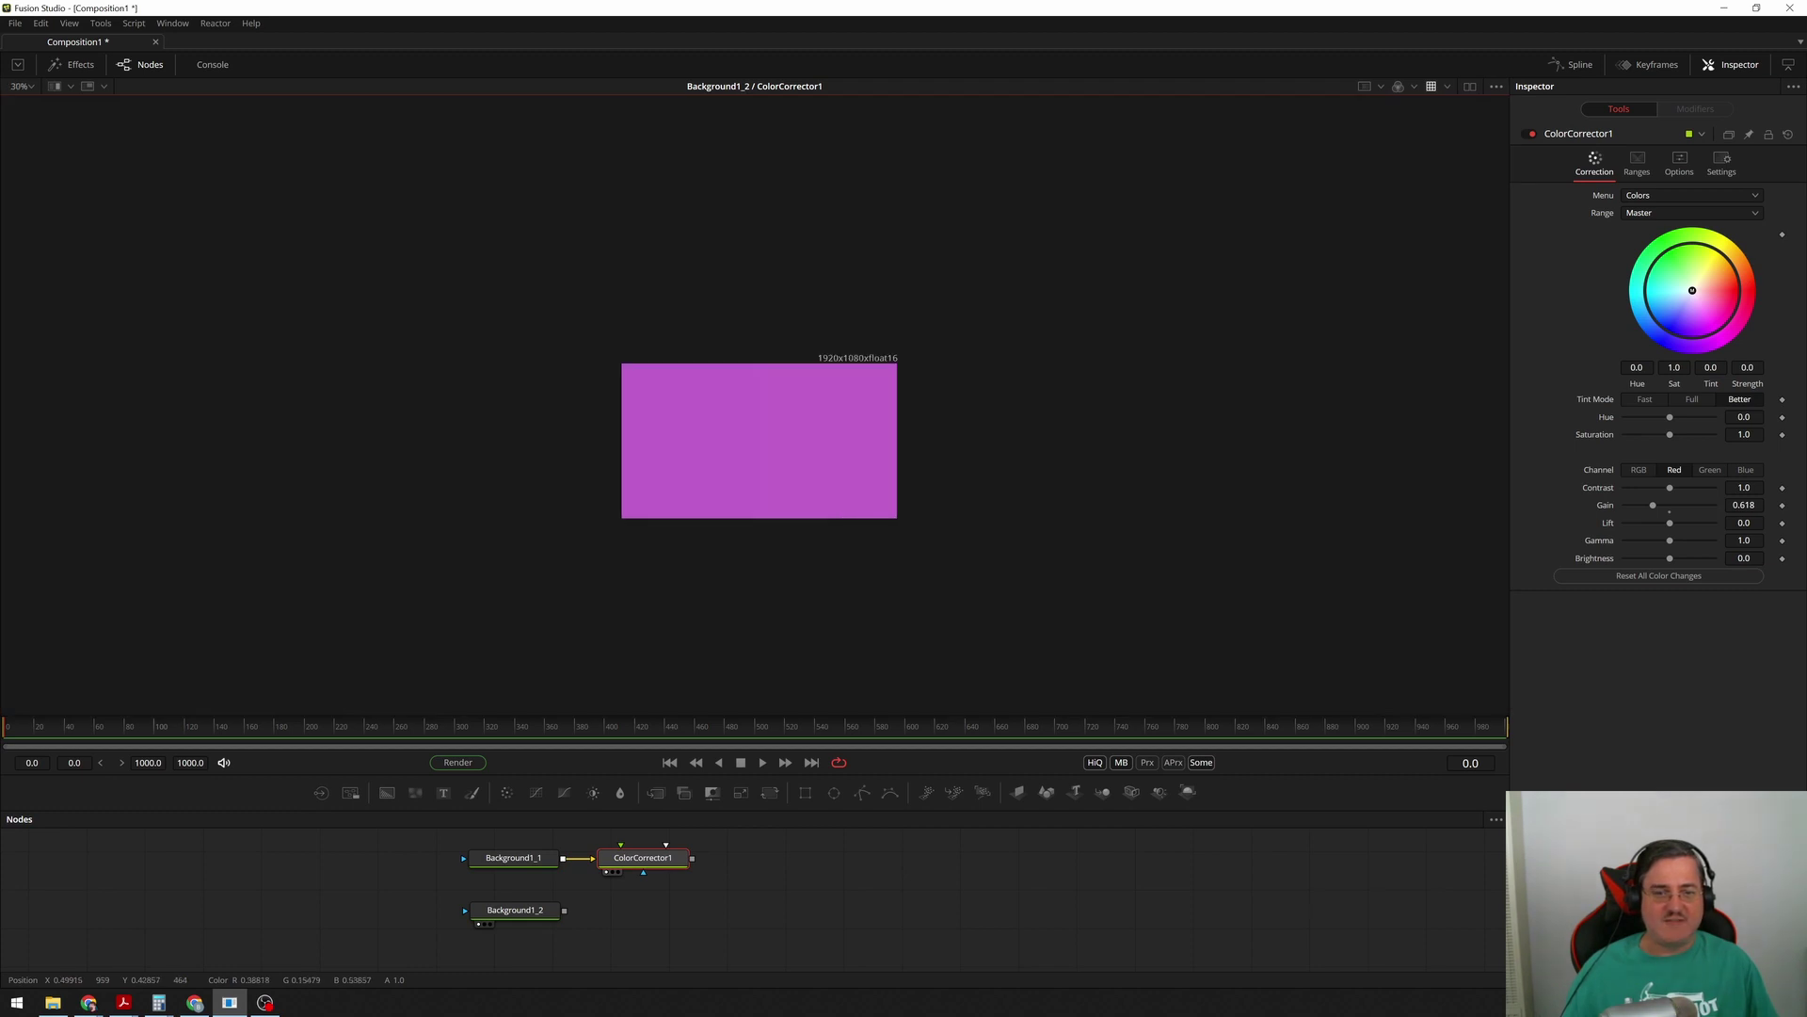
- Add a Gamut node after ColorCorrector1 and set its source space to ACEScg and its output space to sRGB
key(plus)
key(shift+space)
text(g)
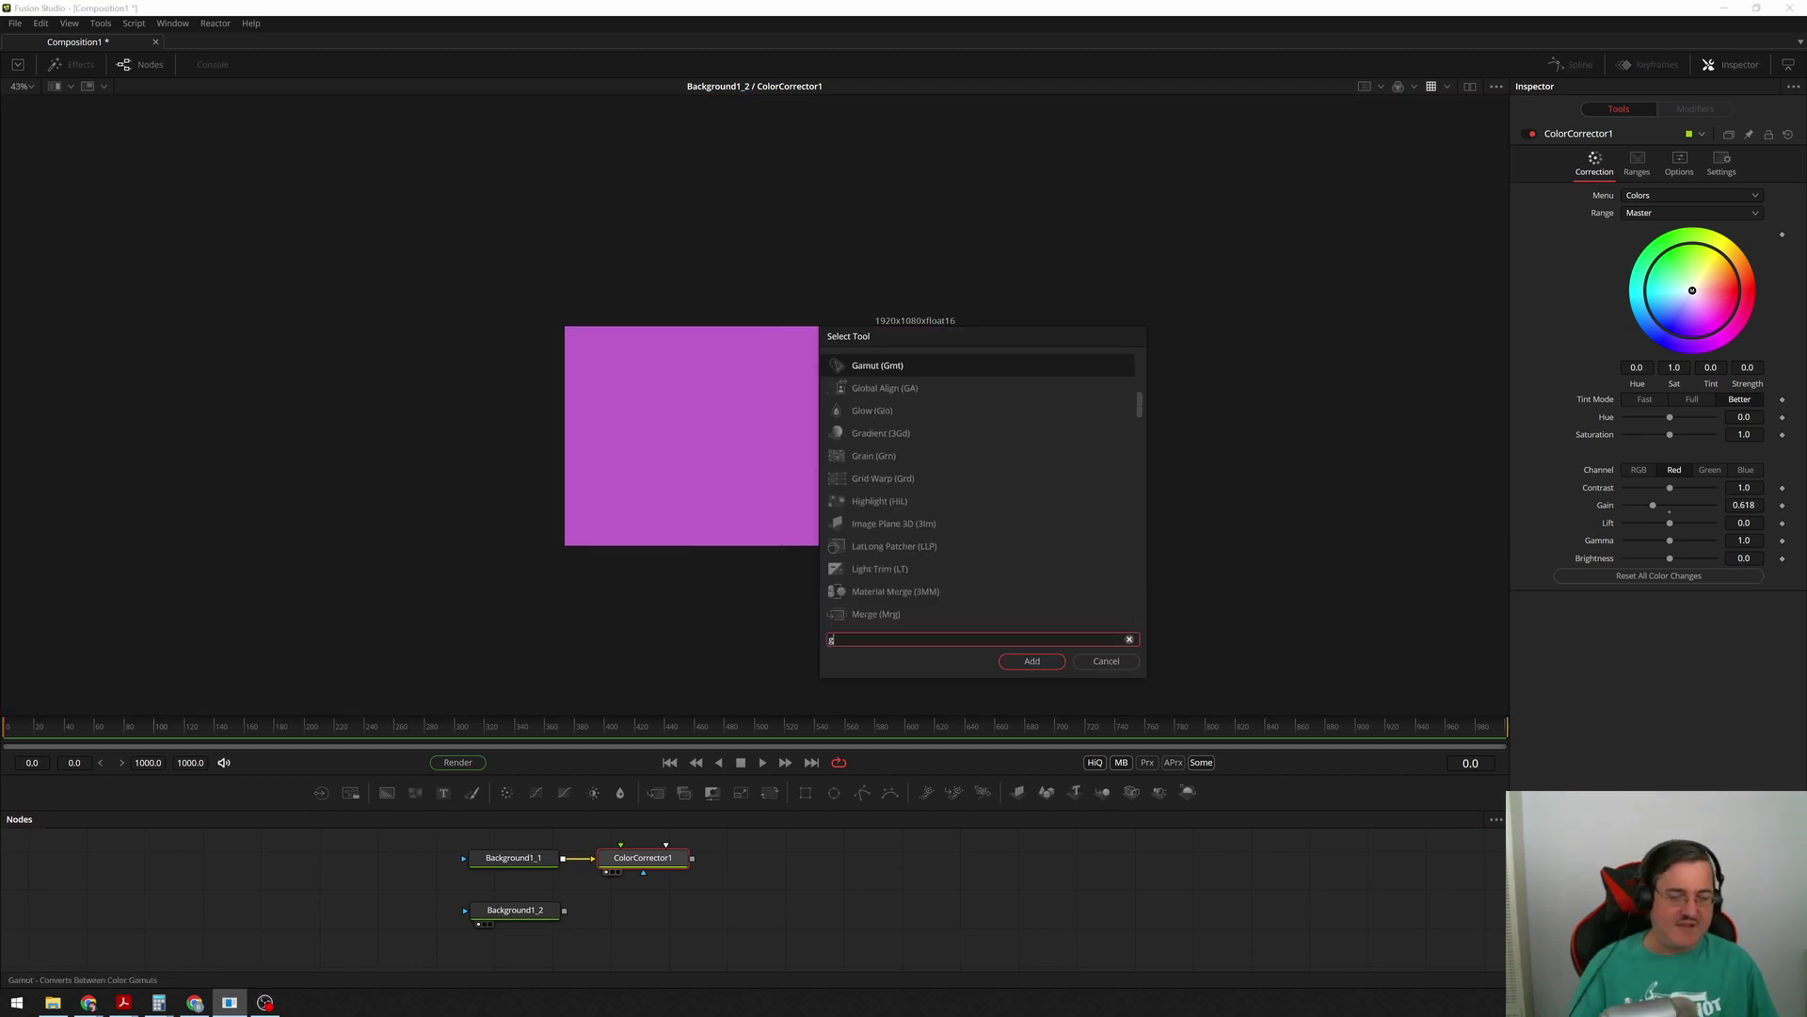
text(am)
key(Return)
click(1692, 340)
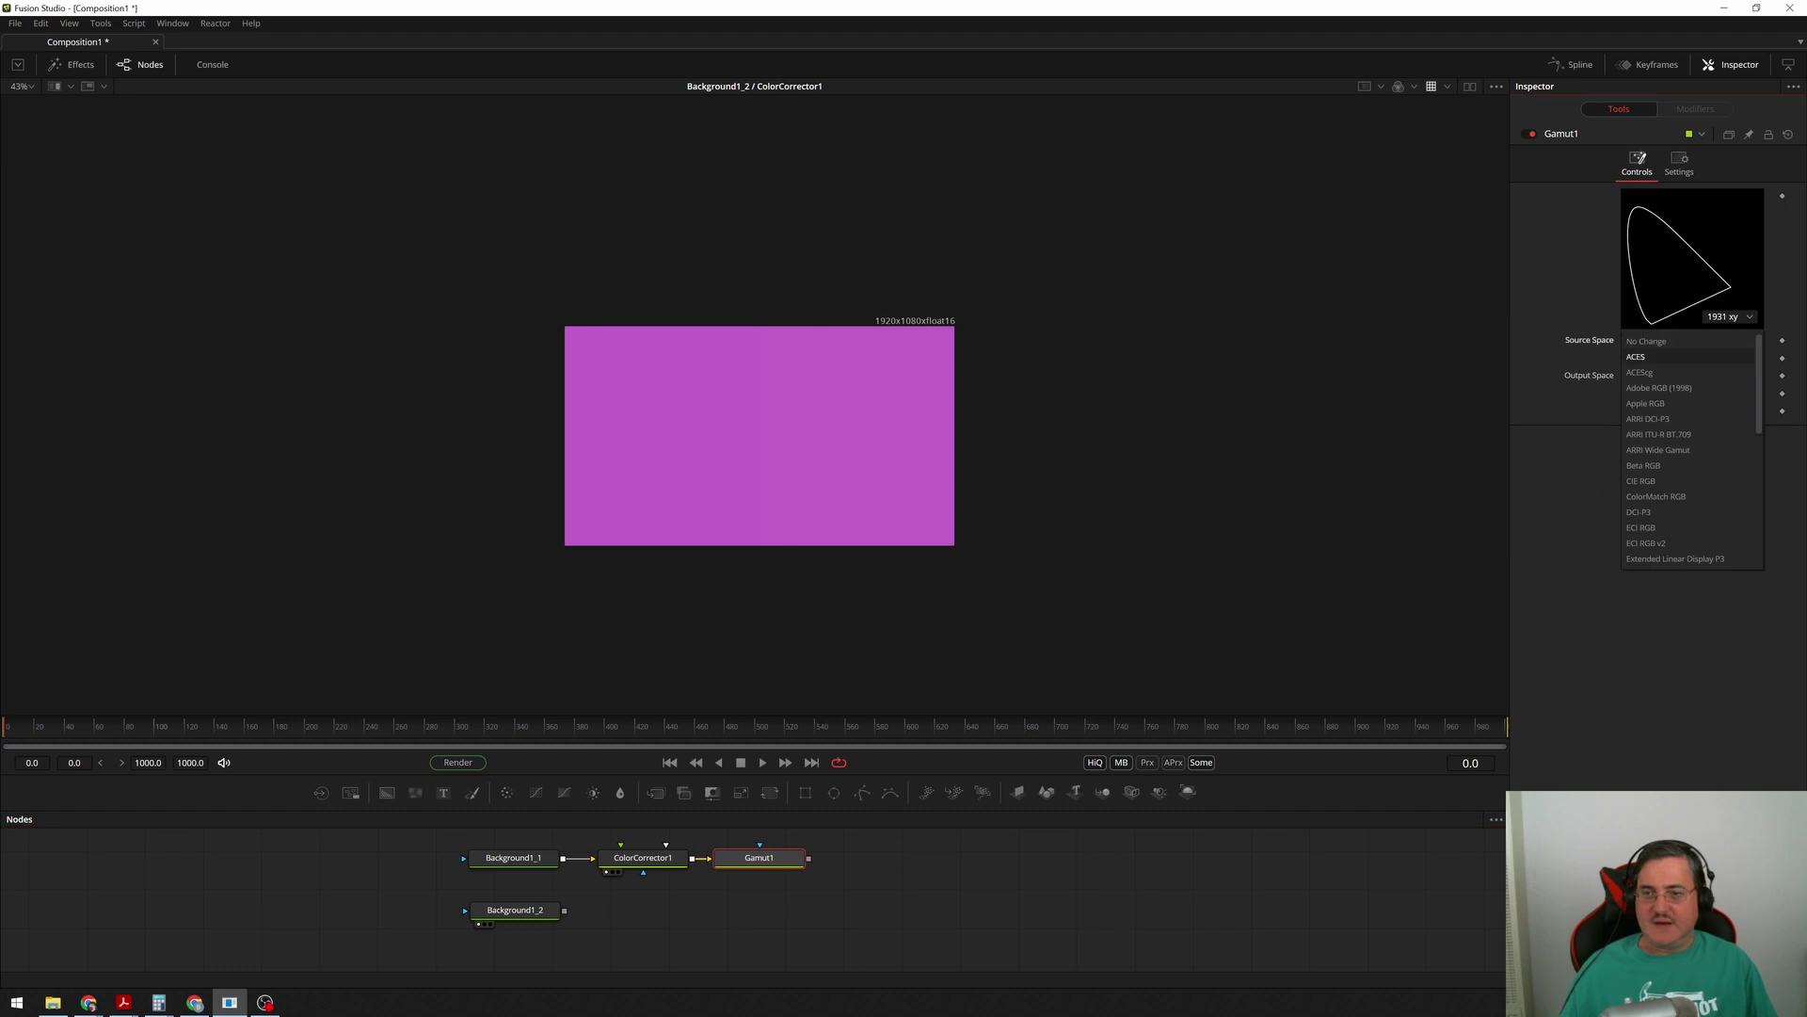
click(1640, 372)
click(1692, 374)
scroll(1691, 490, down, 6)
key(Return)
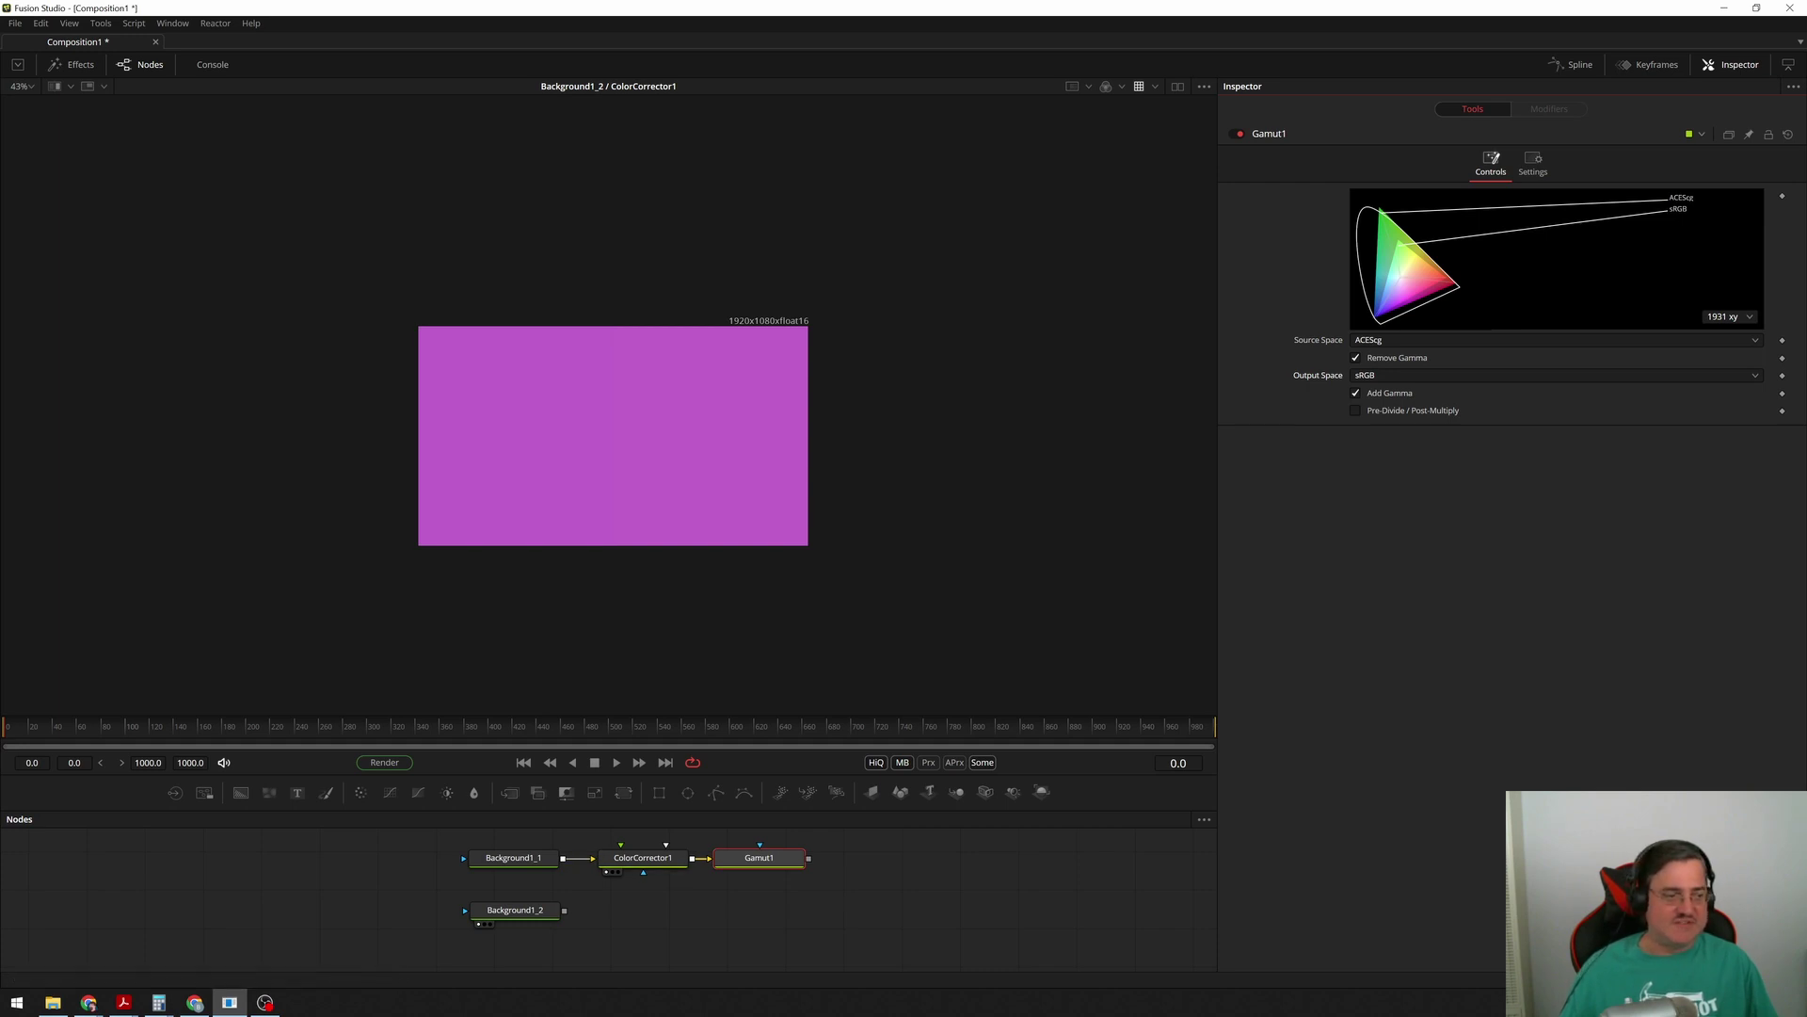
- Set the source space of the viewer's Gamut View LUT to No Change and close the LUT editor
click(1154, 85)
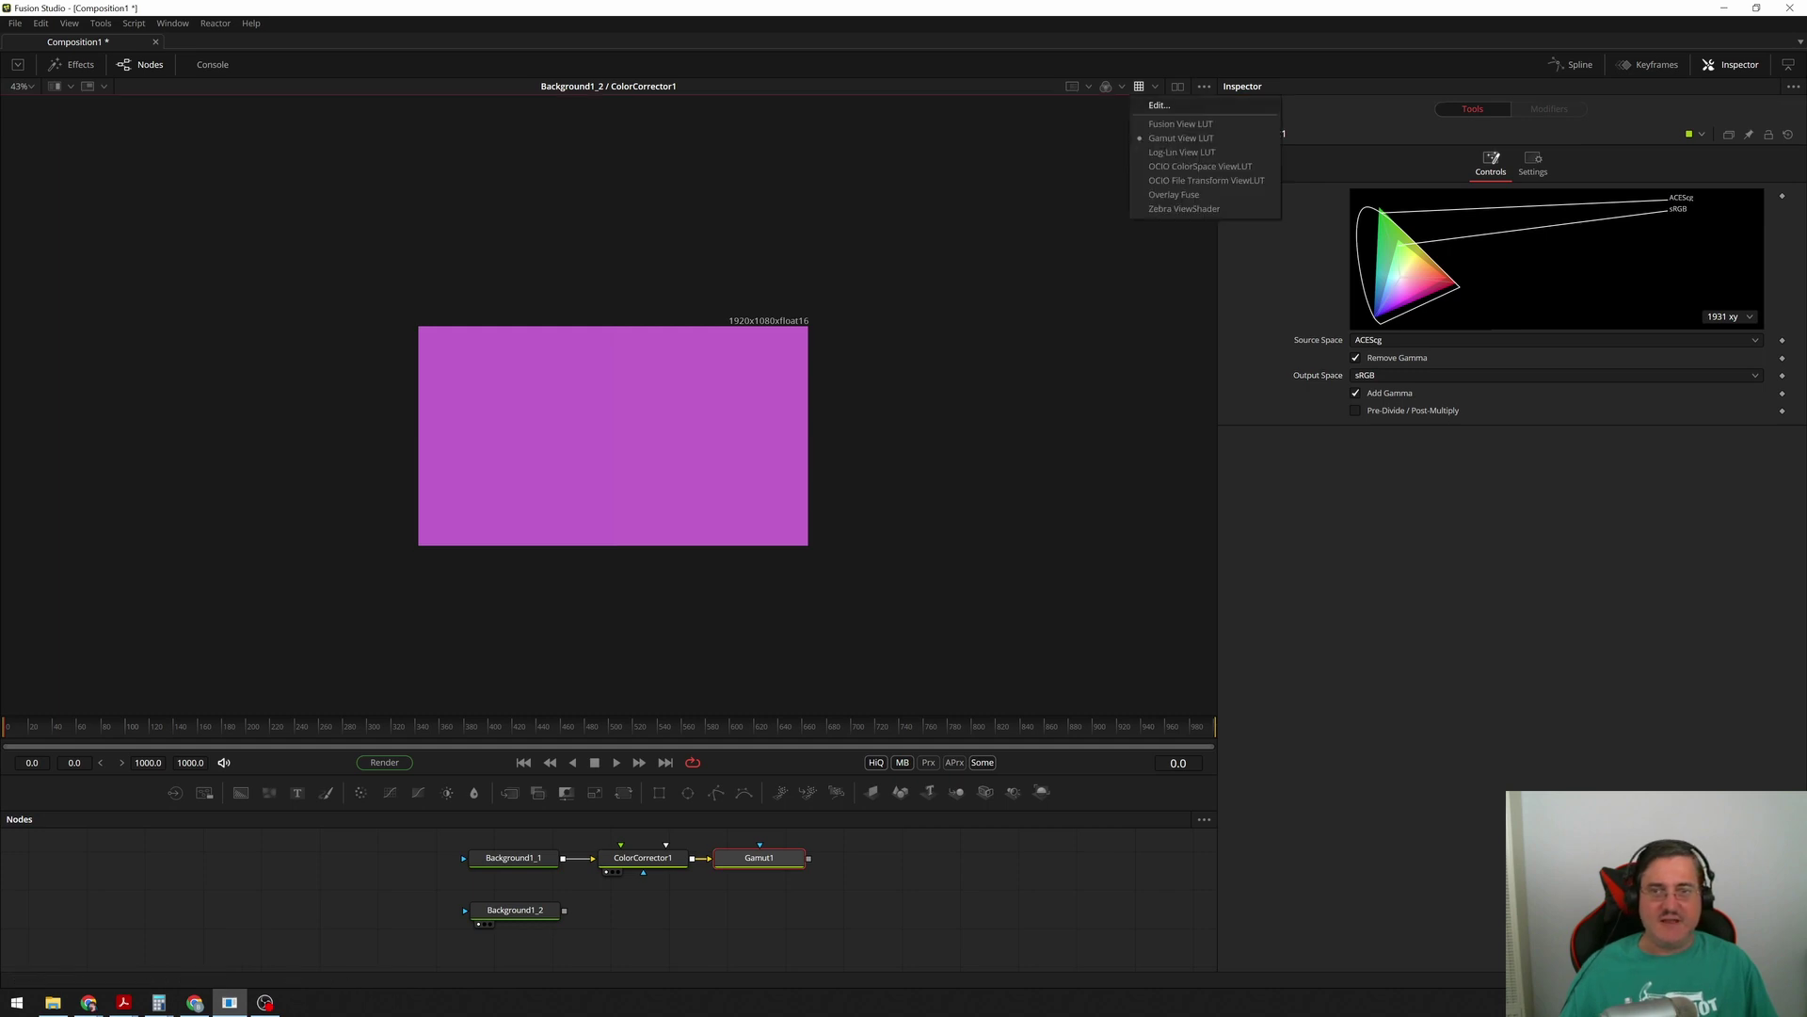
click(1159, 104)
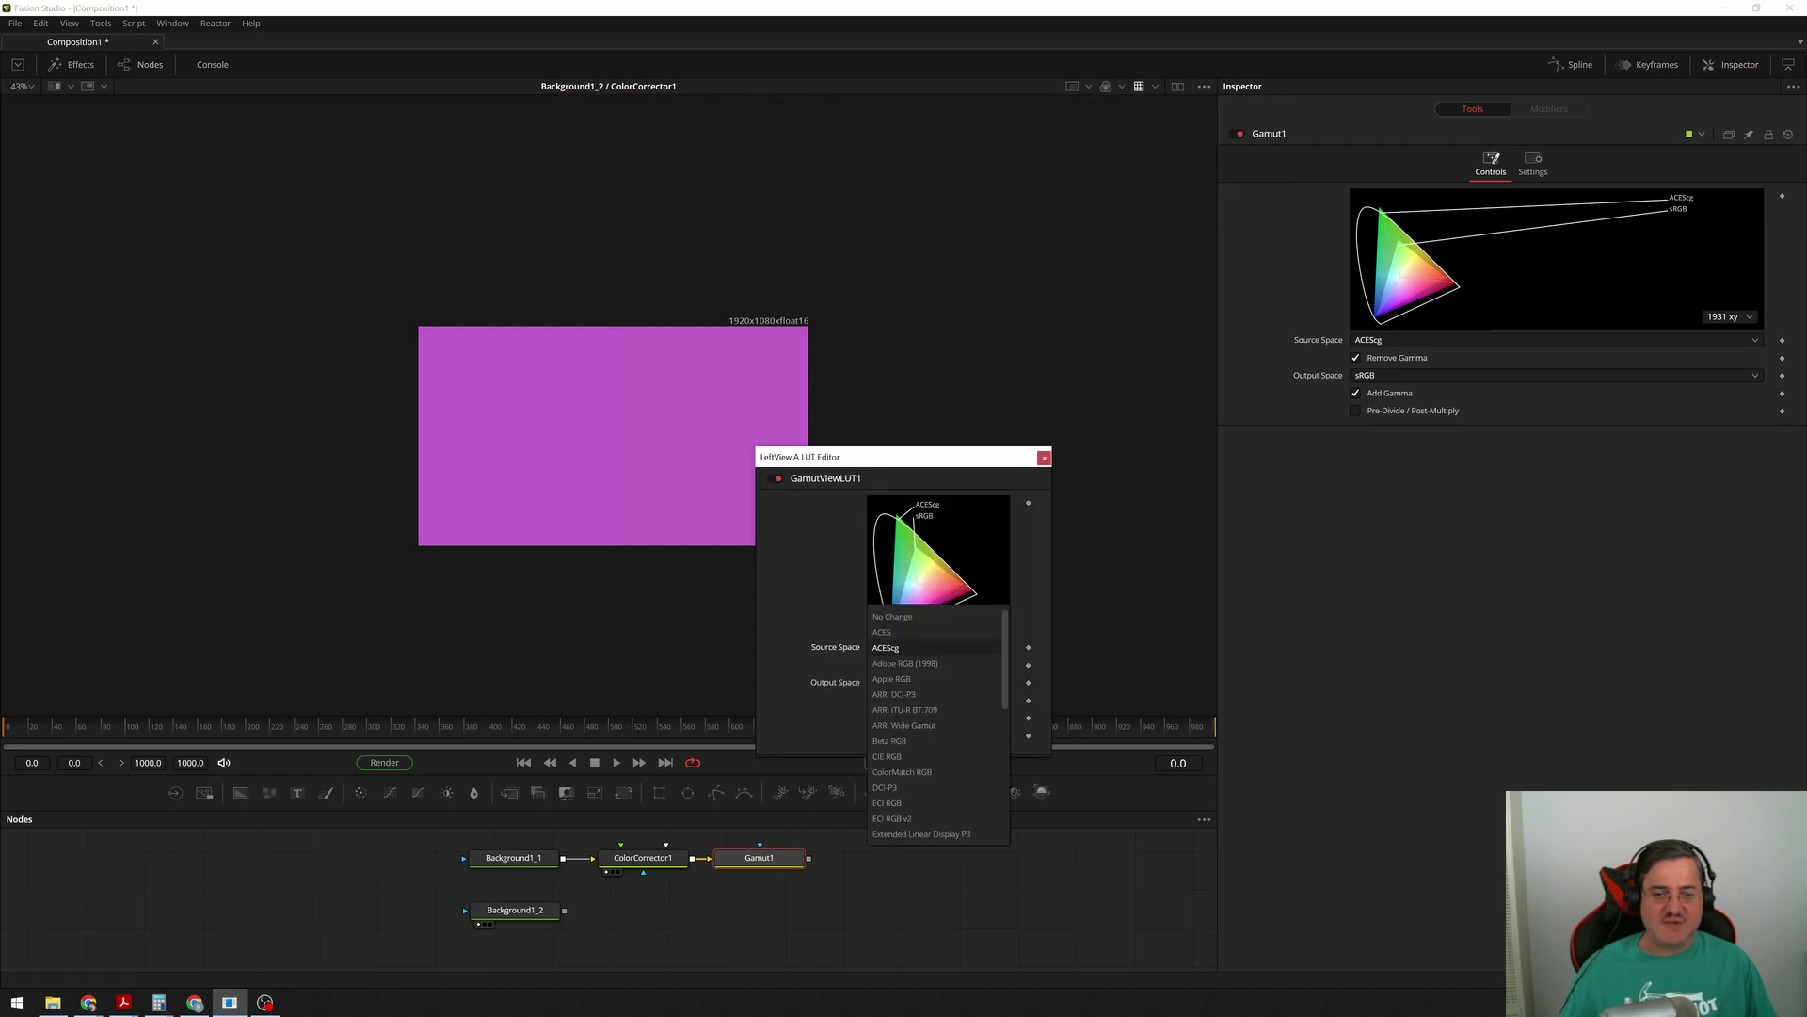
click(893, 616)
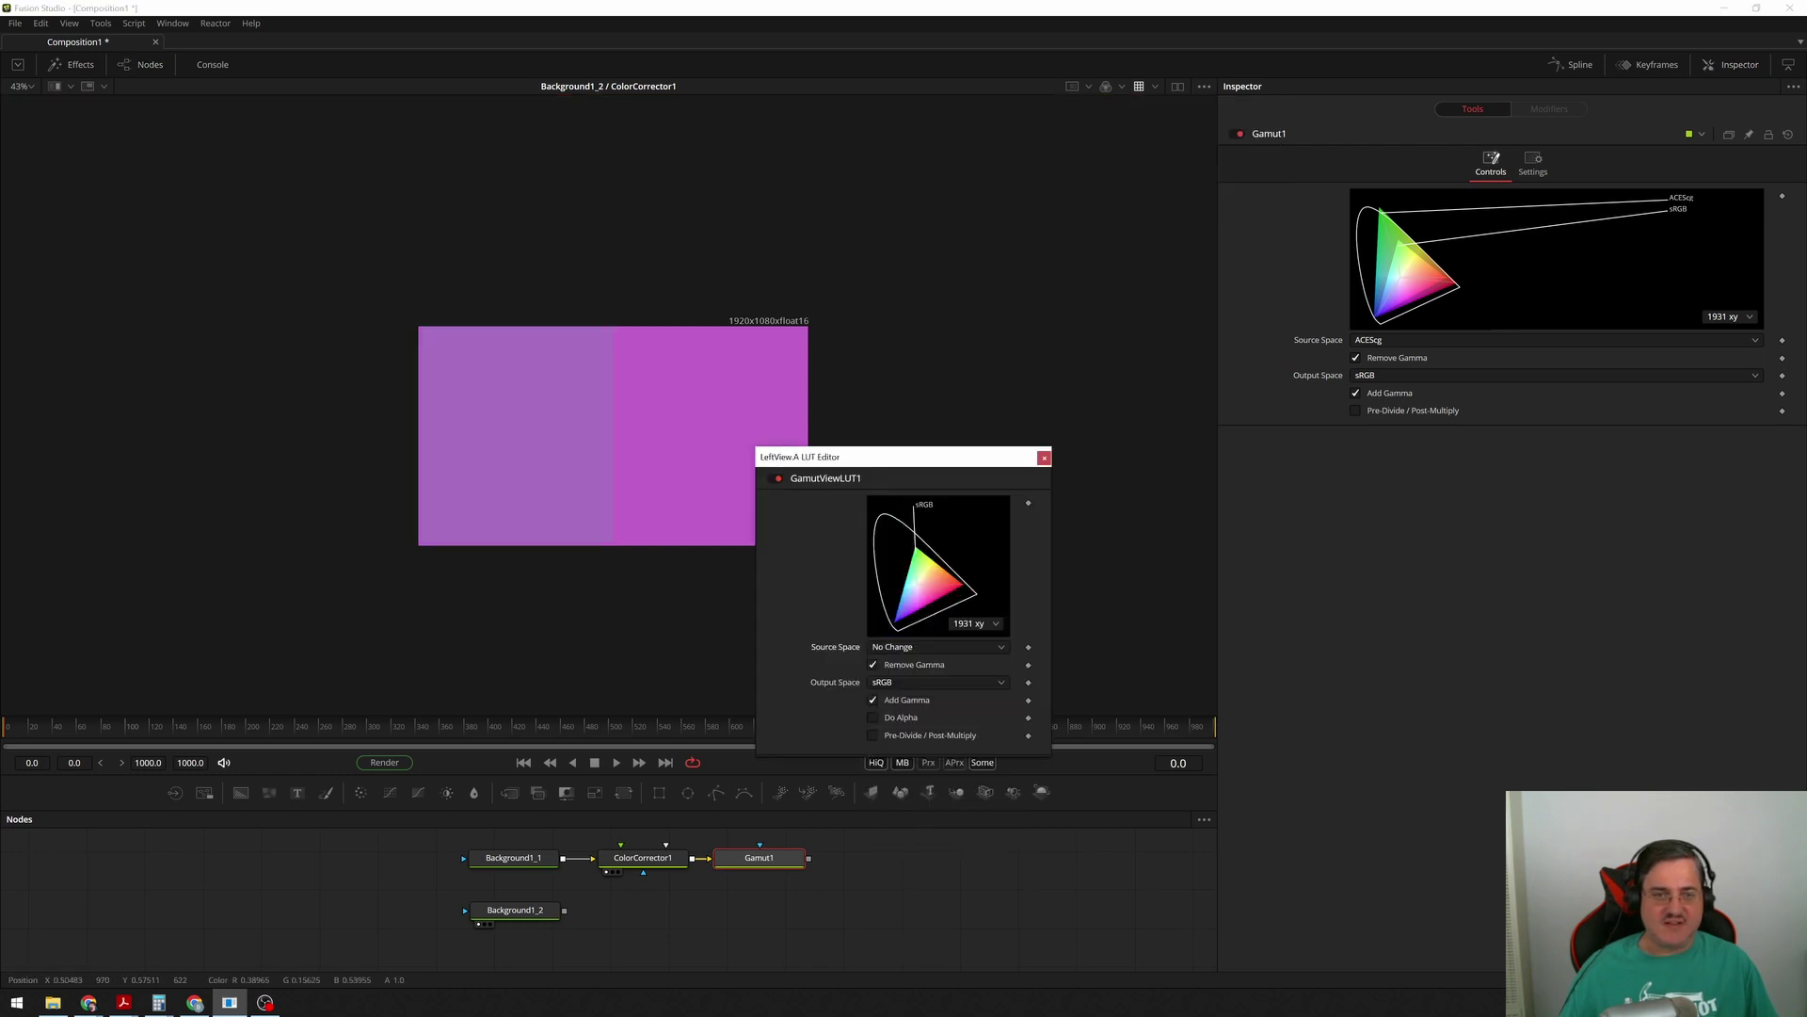
click(1044, 457)
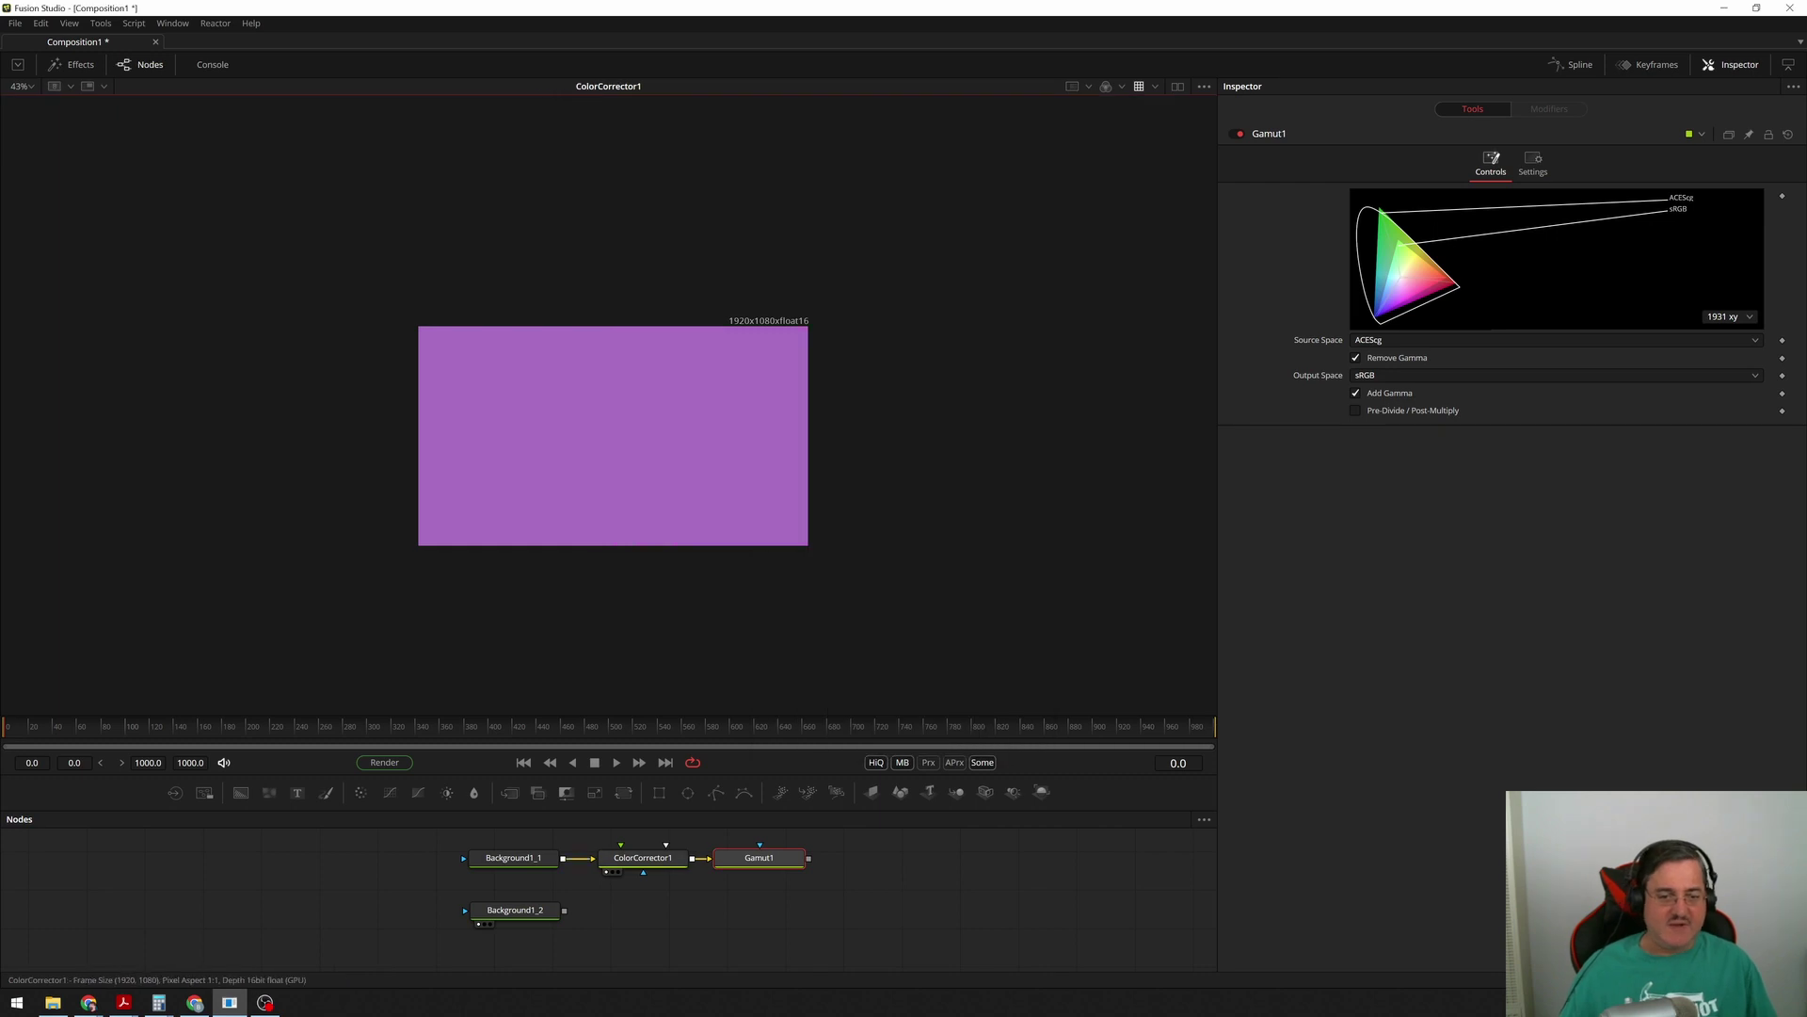
- Reset all of ColorCorrector1's color changes and show it split against Background1_2 in the viewer
click(642, 858)
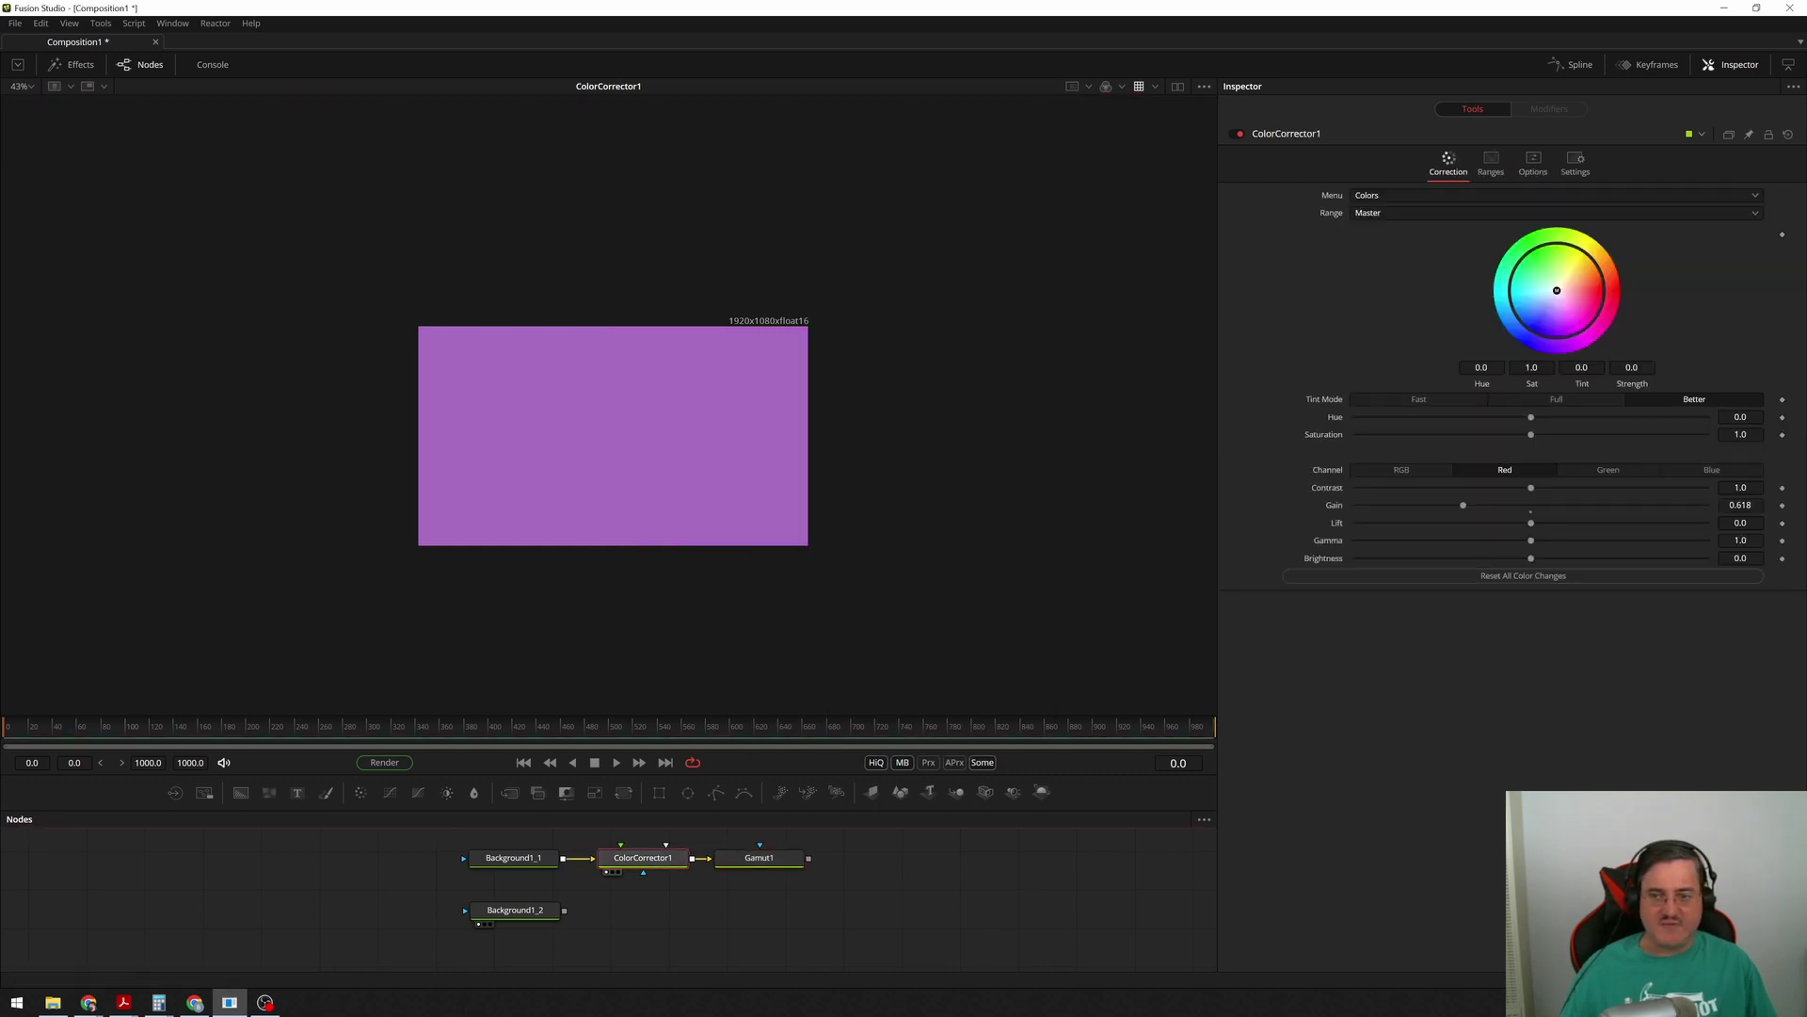
click(1522, 575)
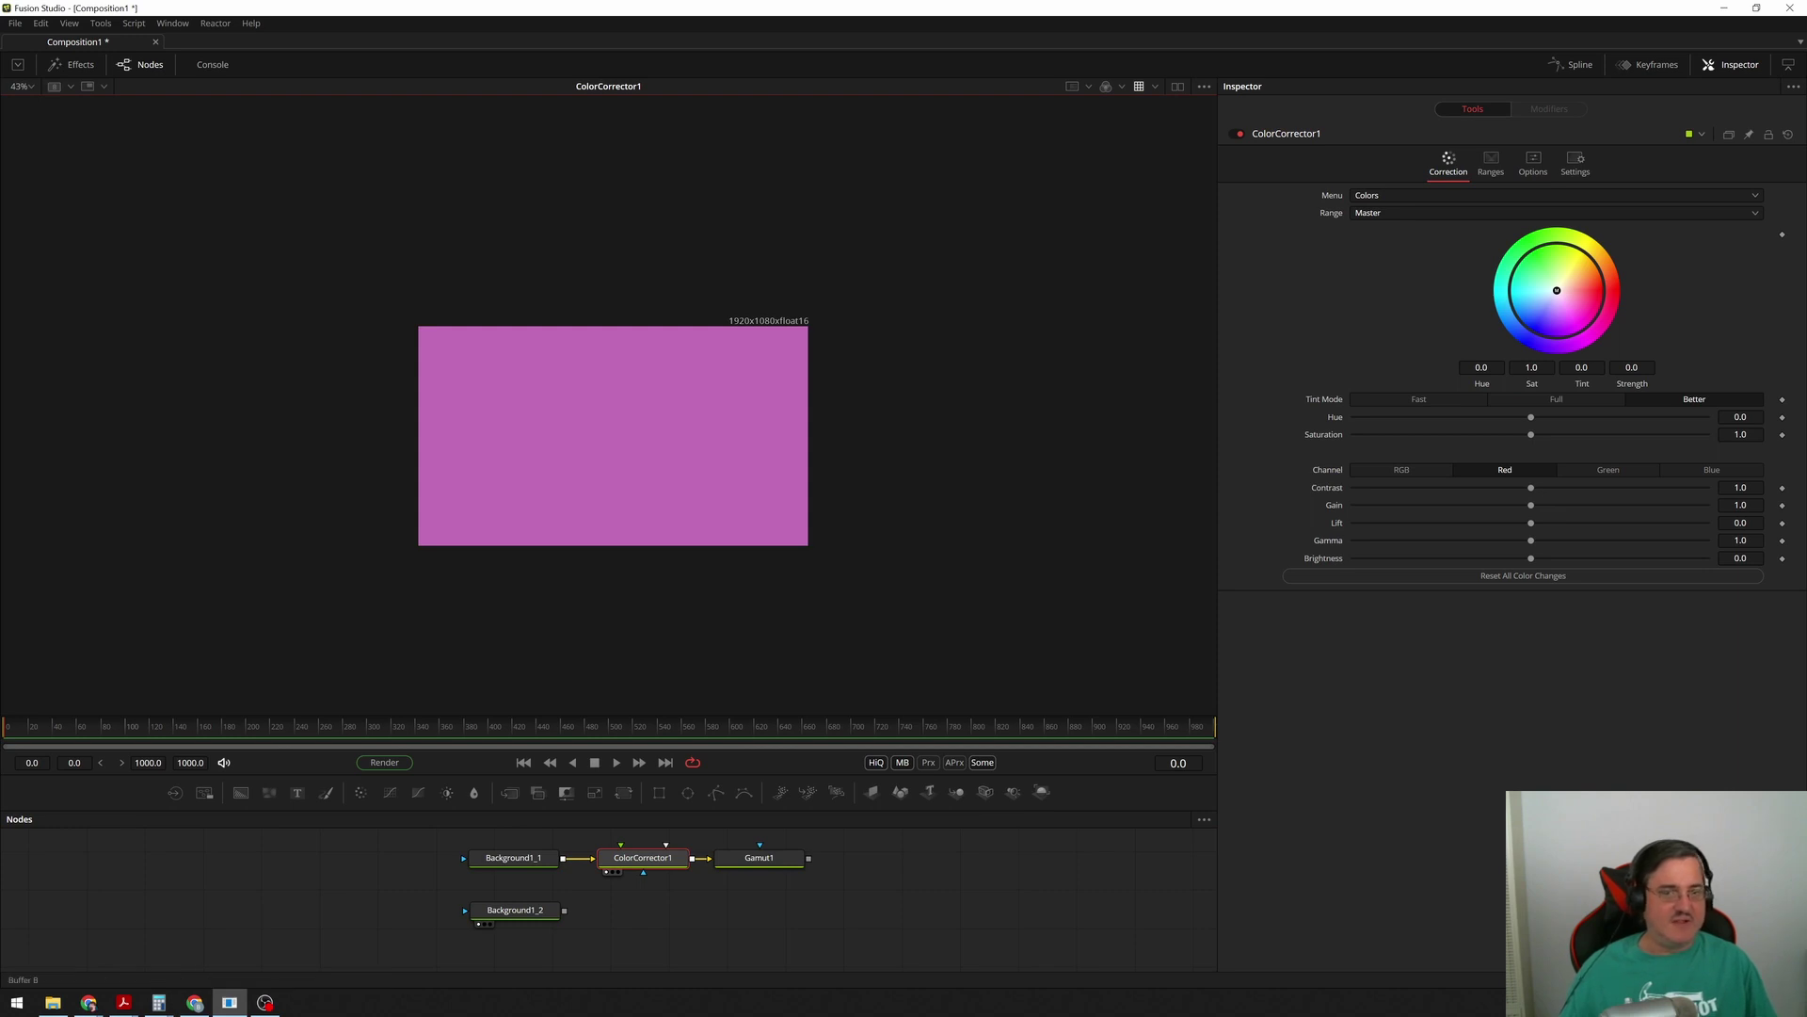
click(55, 86)
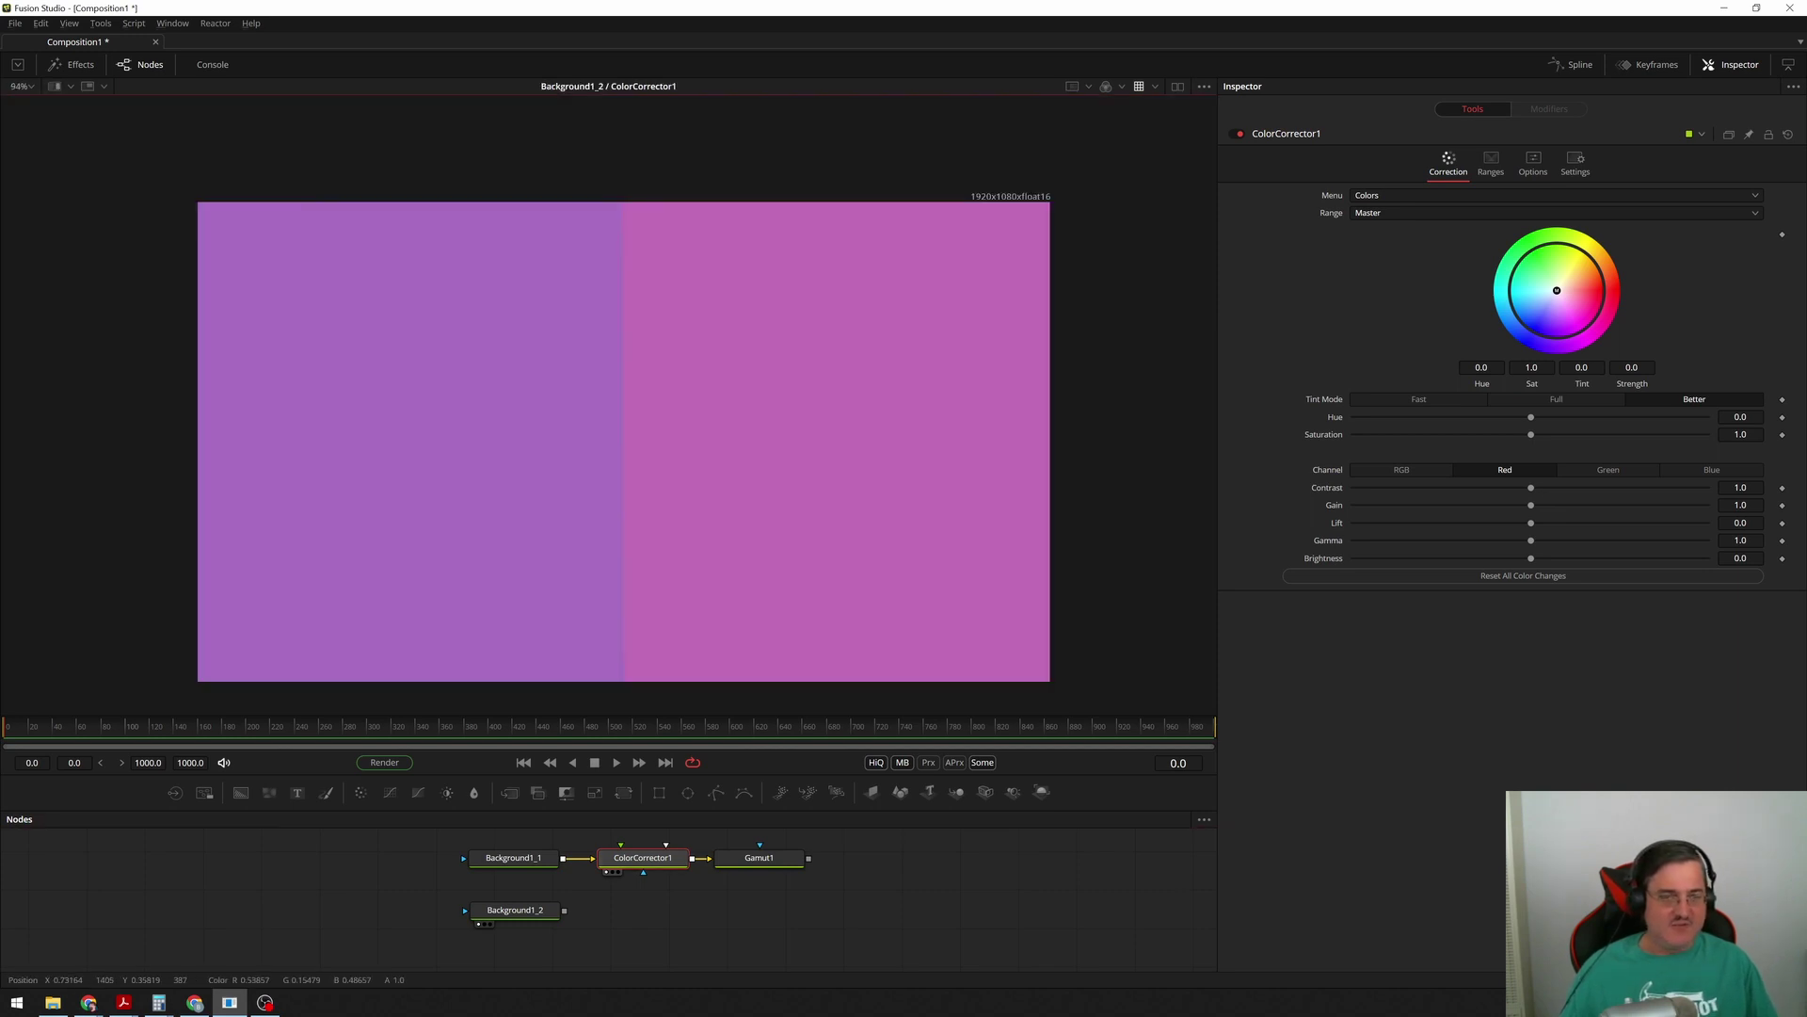
- Compare the green channel across both viewer halves and set ColorCorrector1's Red gain to 0.71 against the red channel view
key(g)
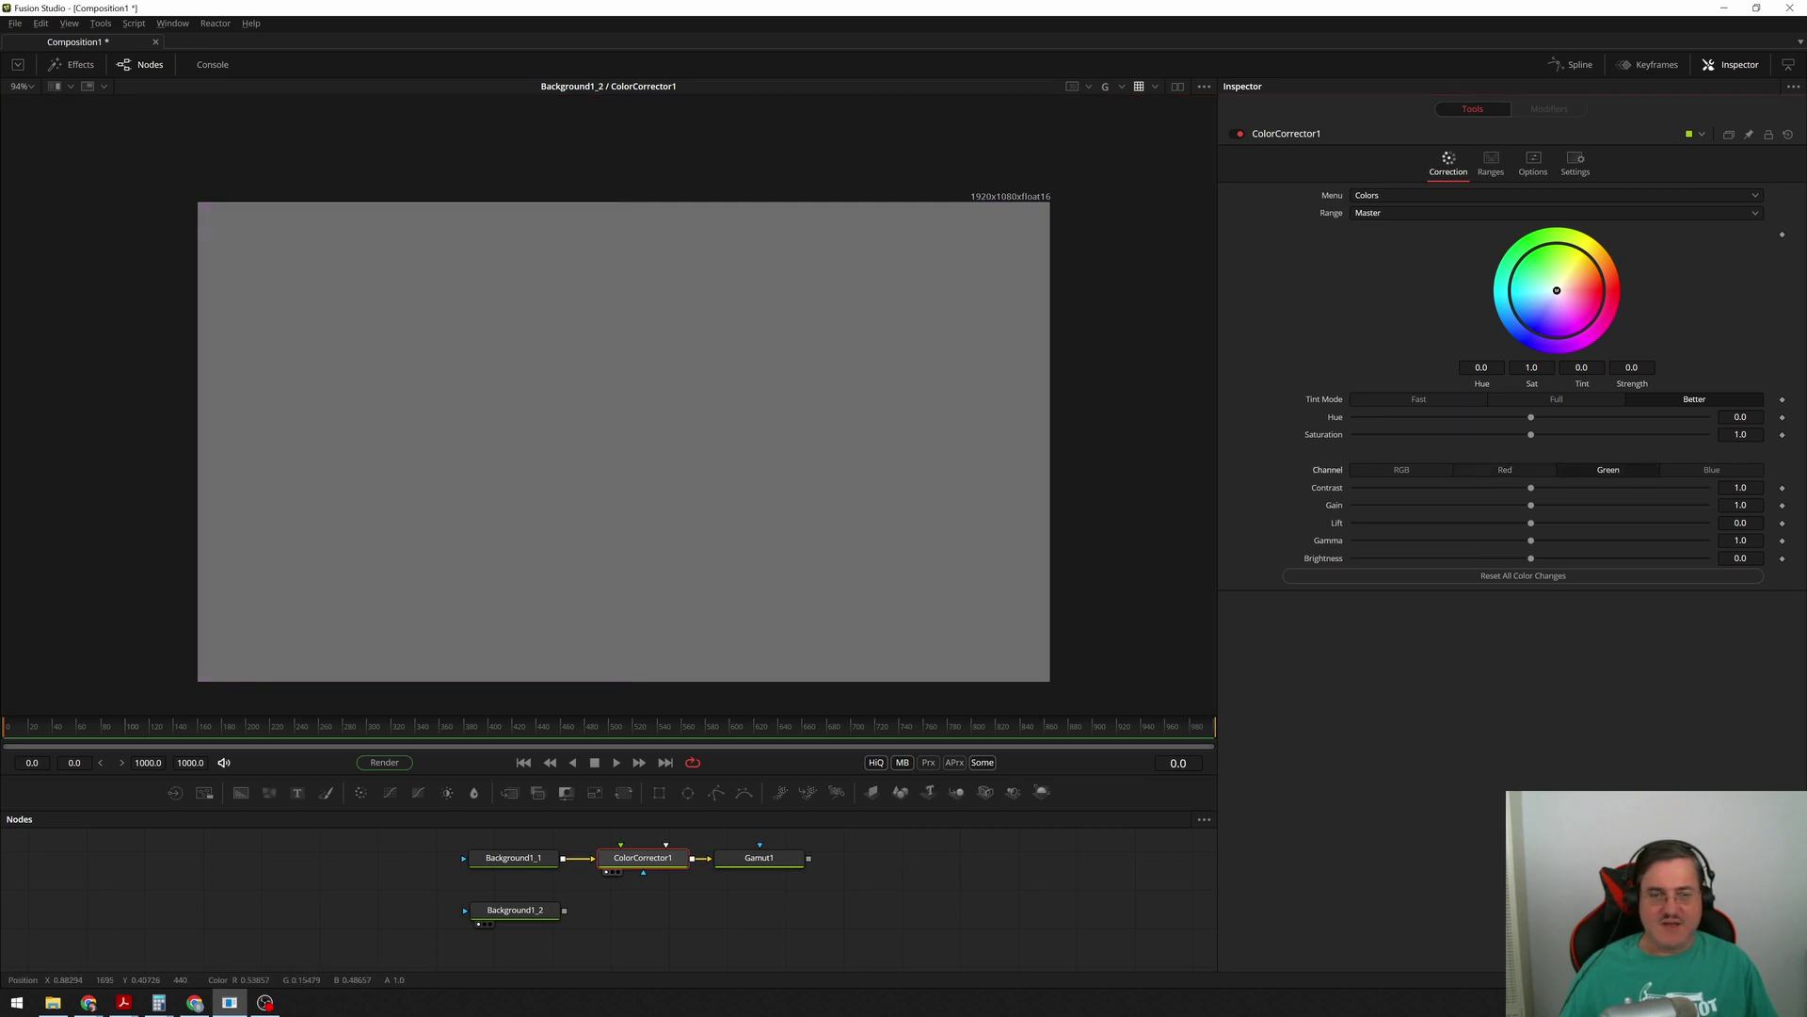
key(r)
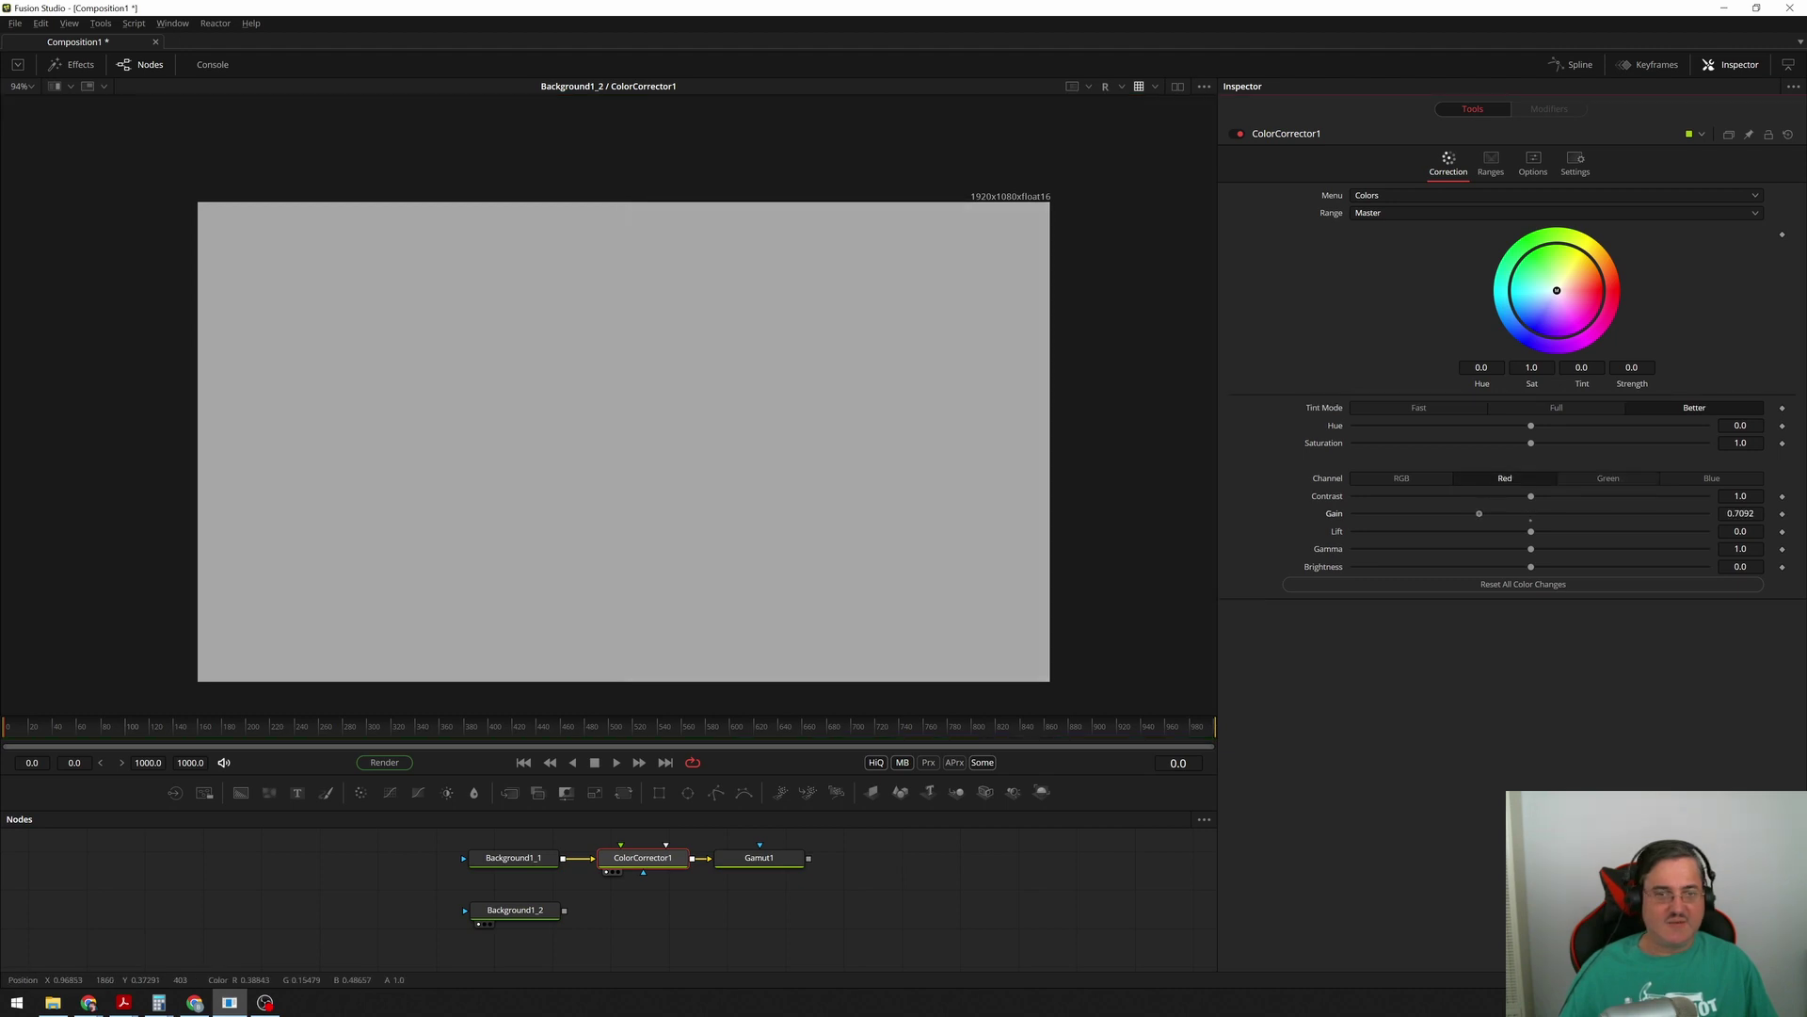
drag(1478, 513, 1478, 513)
click(455, 403)
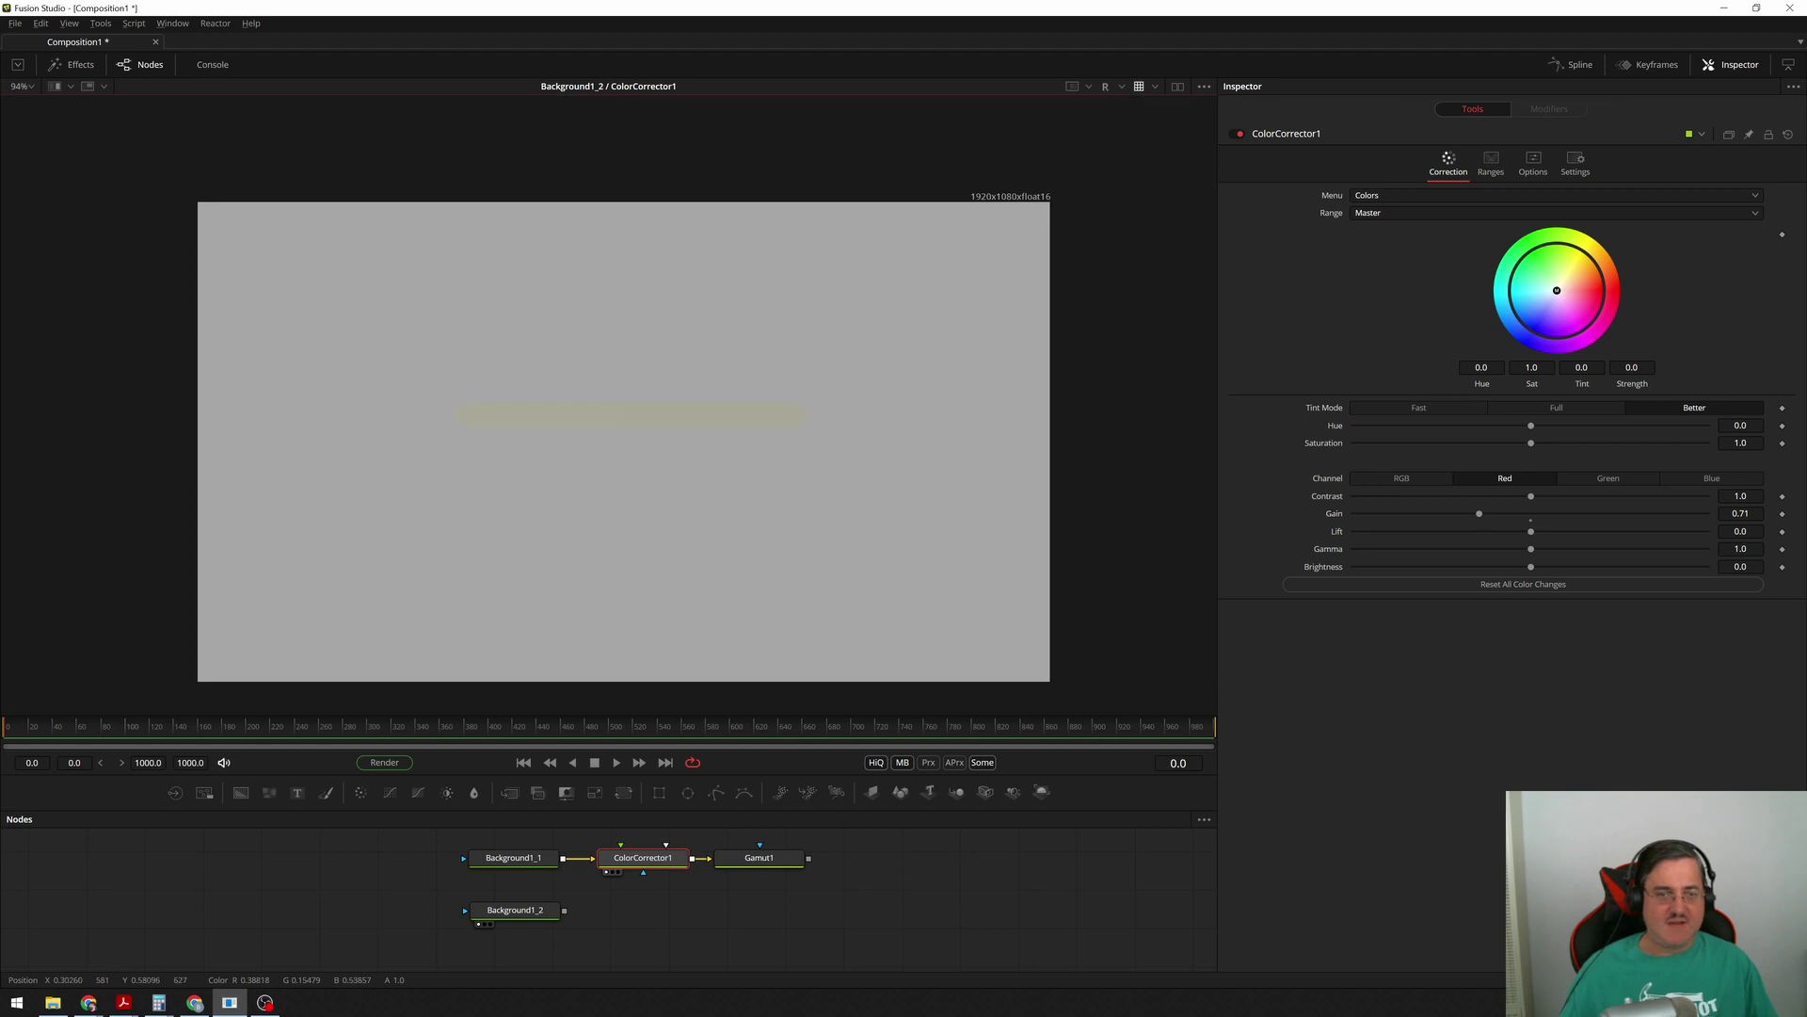
- Set ColorCorrector1's Blue gain to 1.1088 against the blue channel view and return both viewer halves to full colour
key(b)
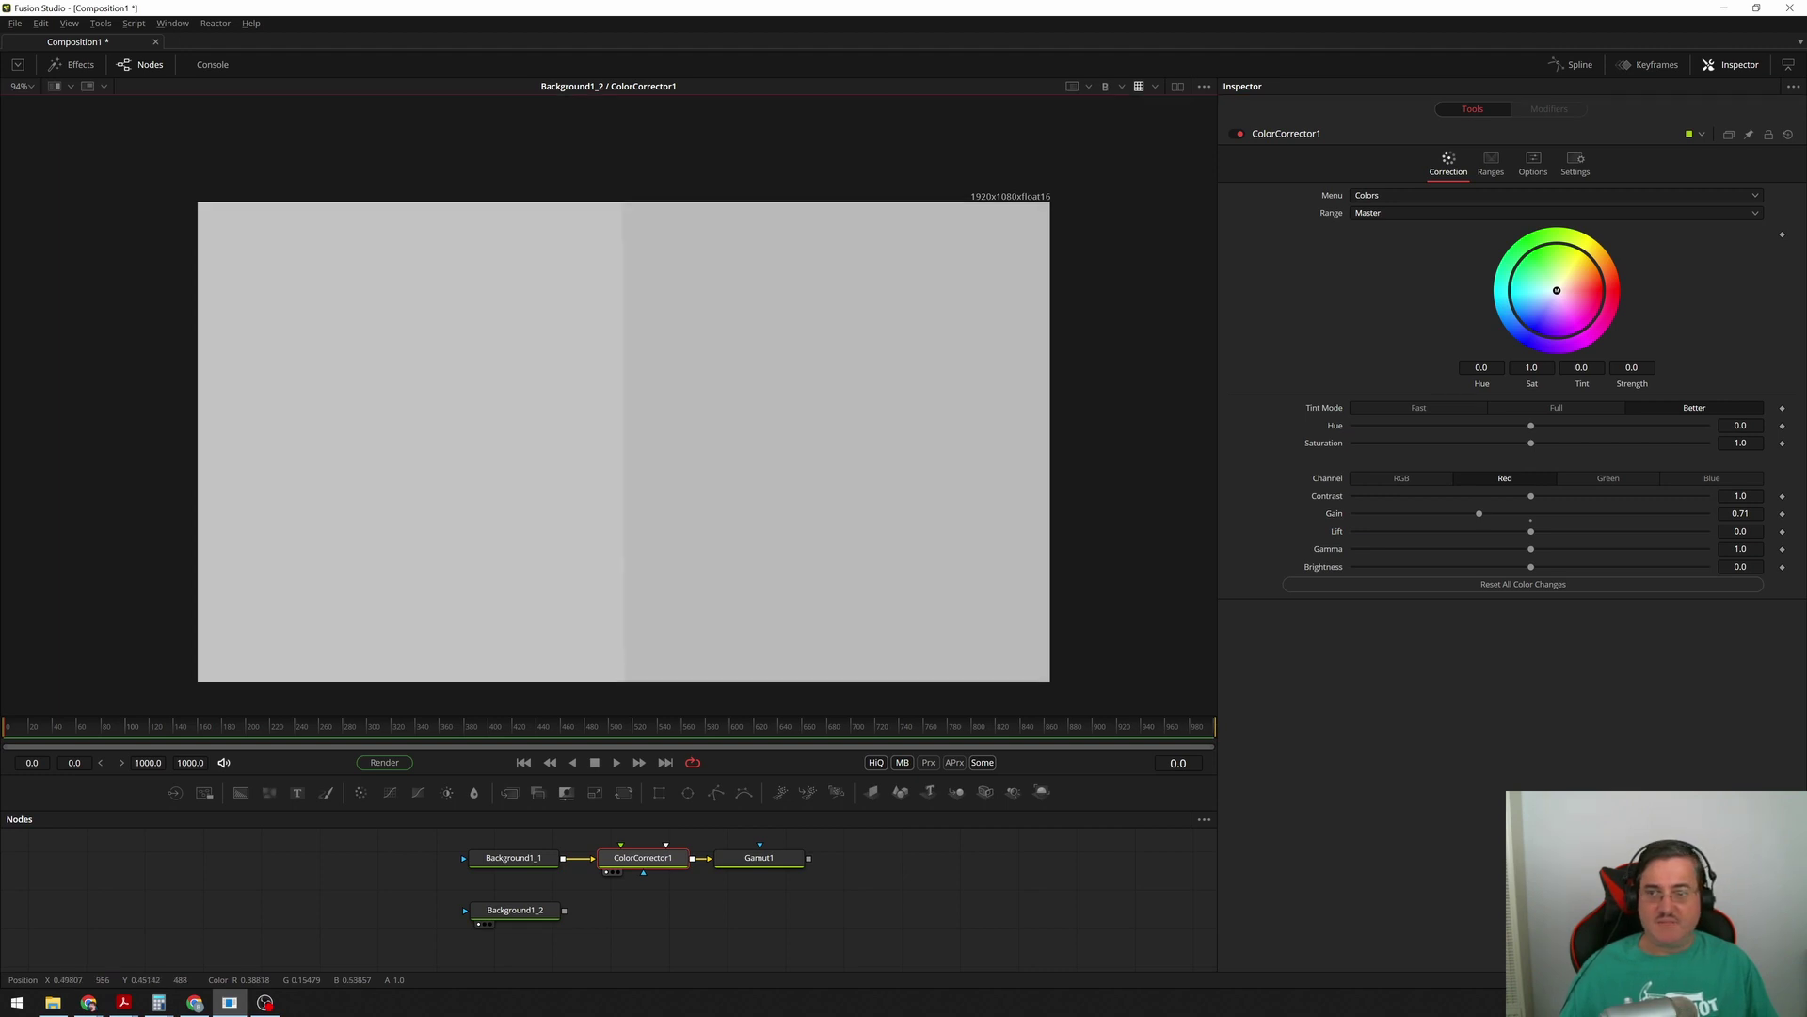
click(1712, 478)
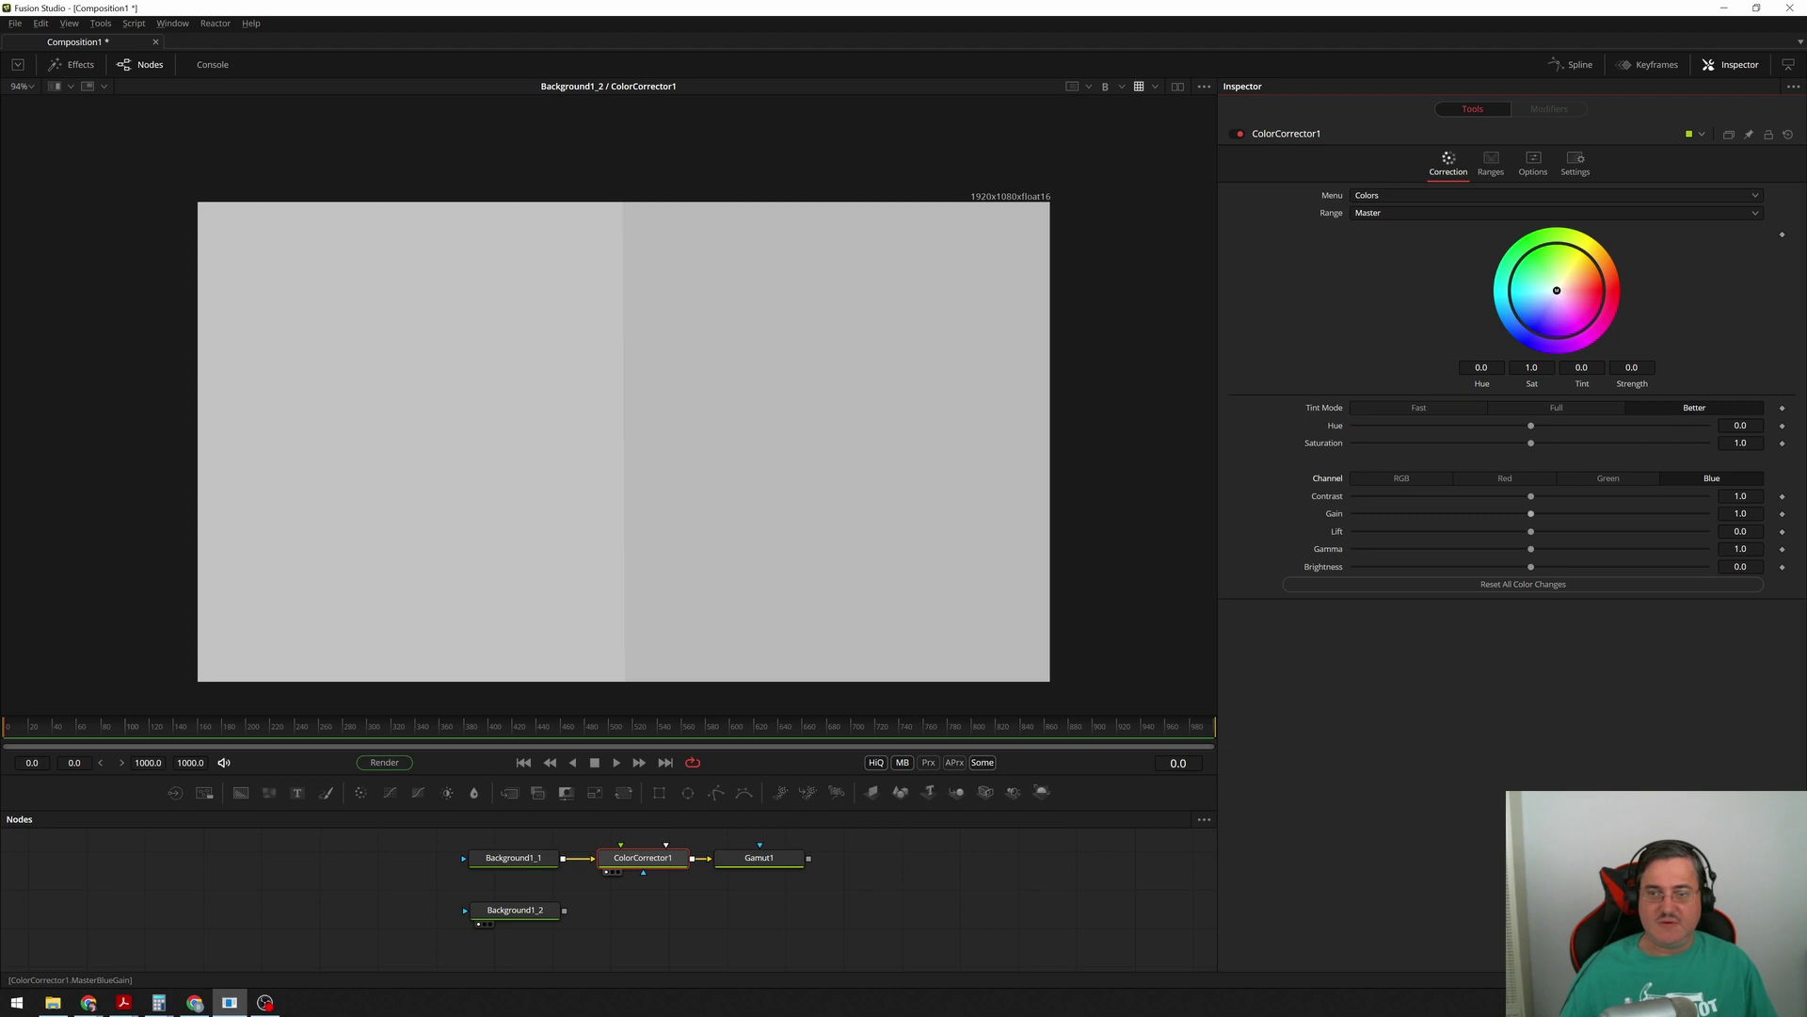
drag(1530, 513, 1535, 513)
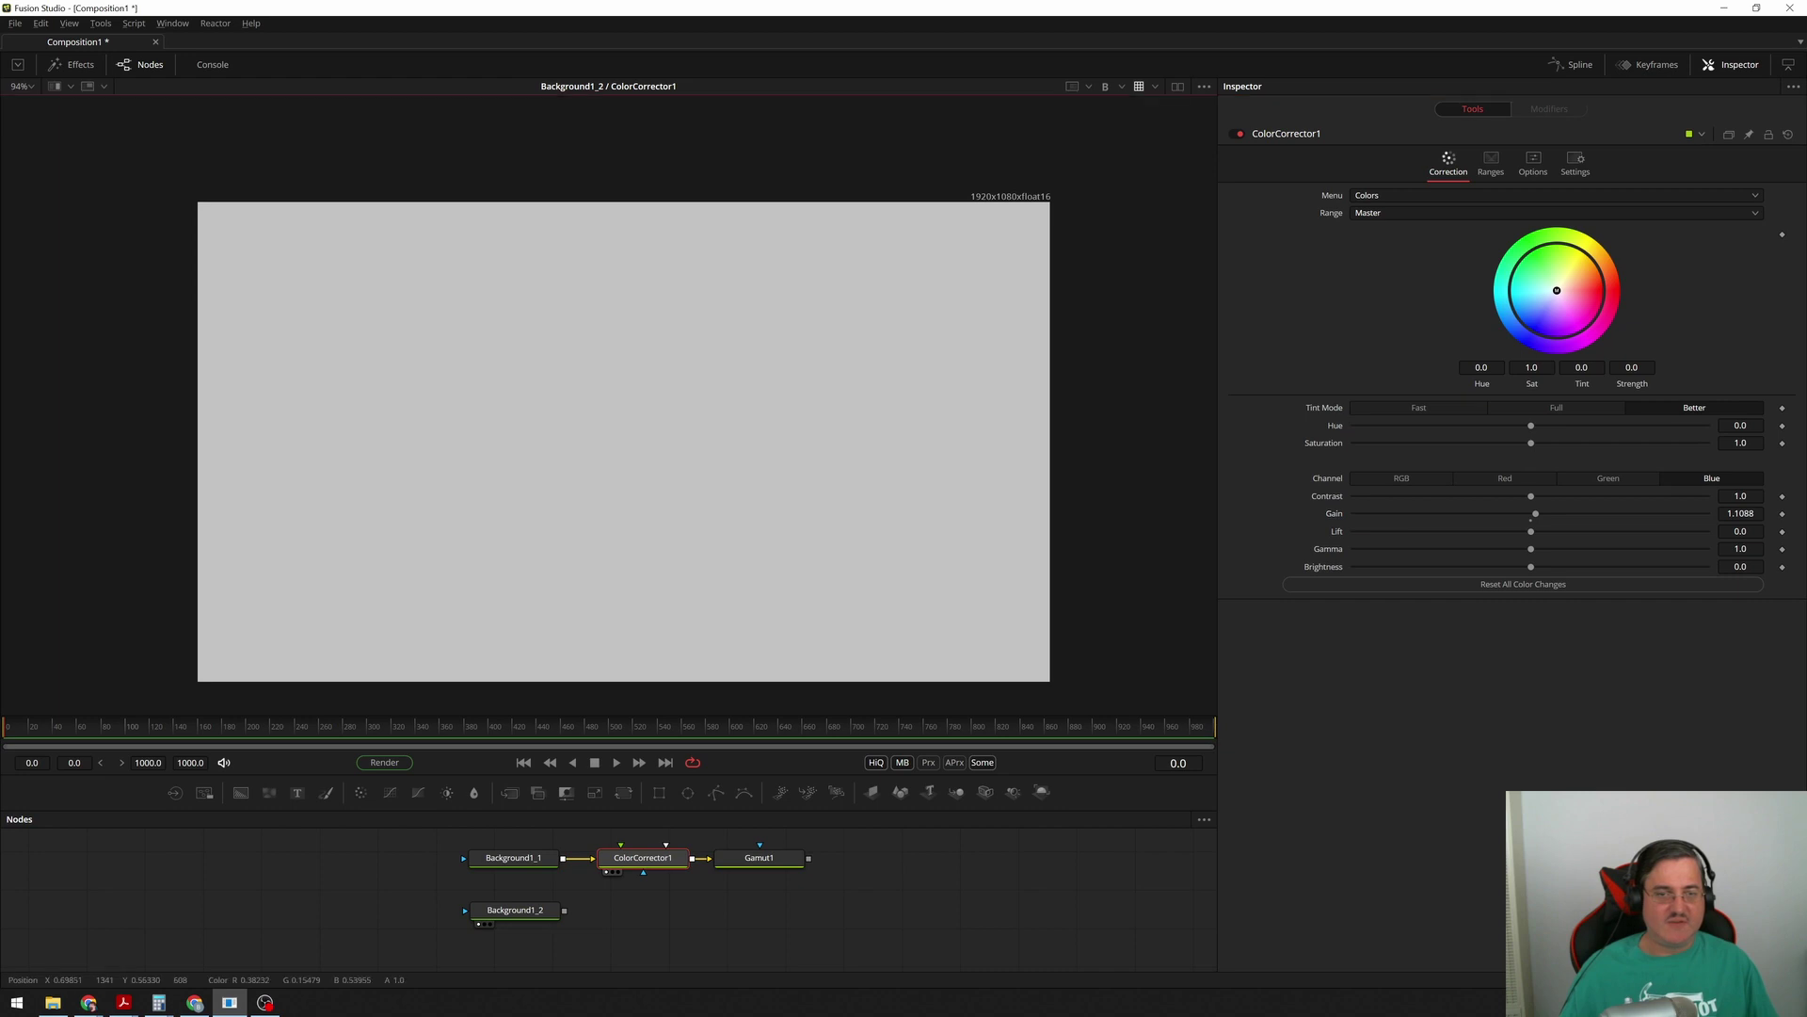
key(c)
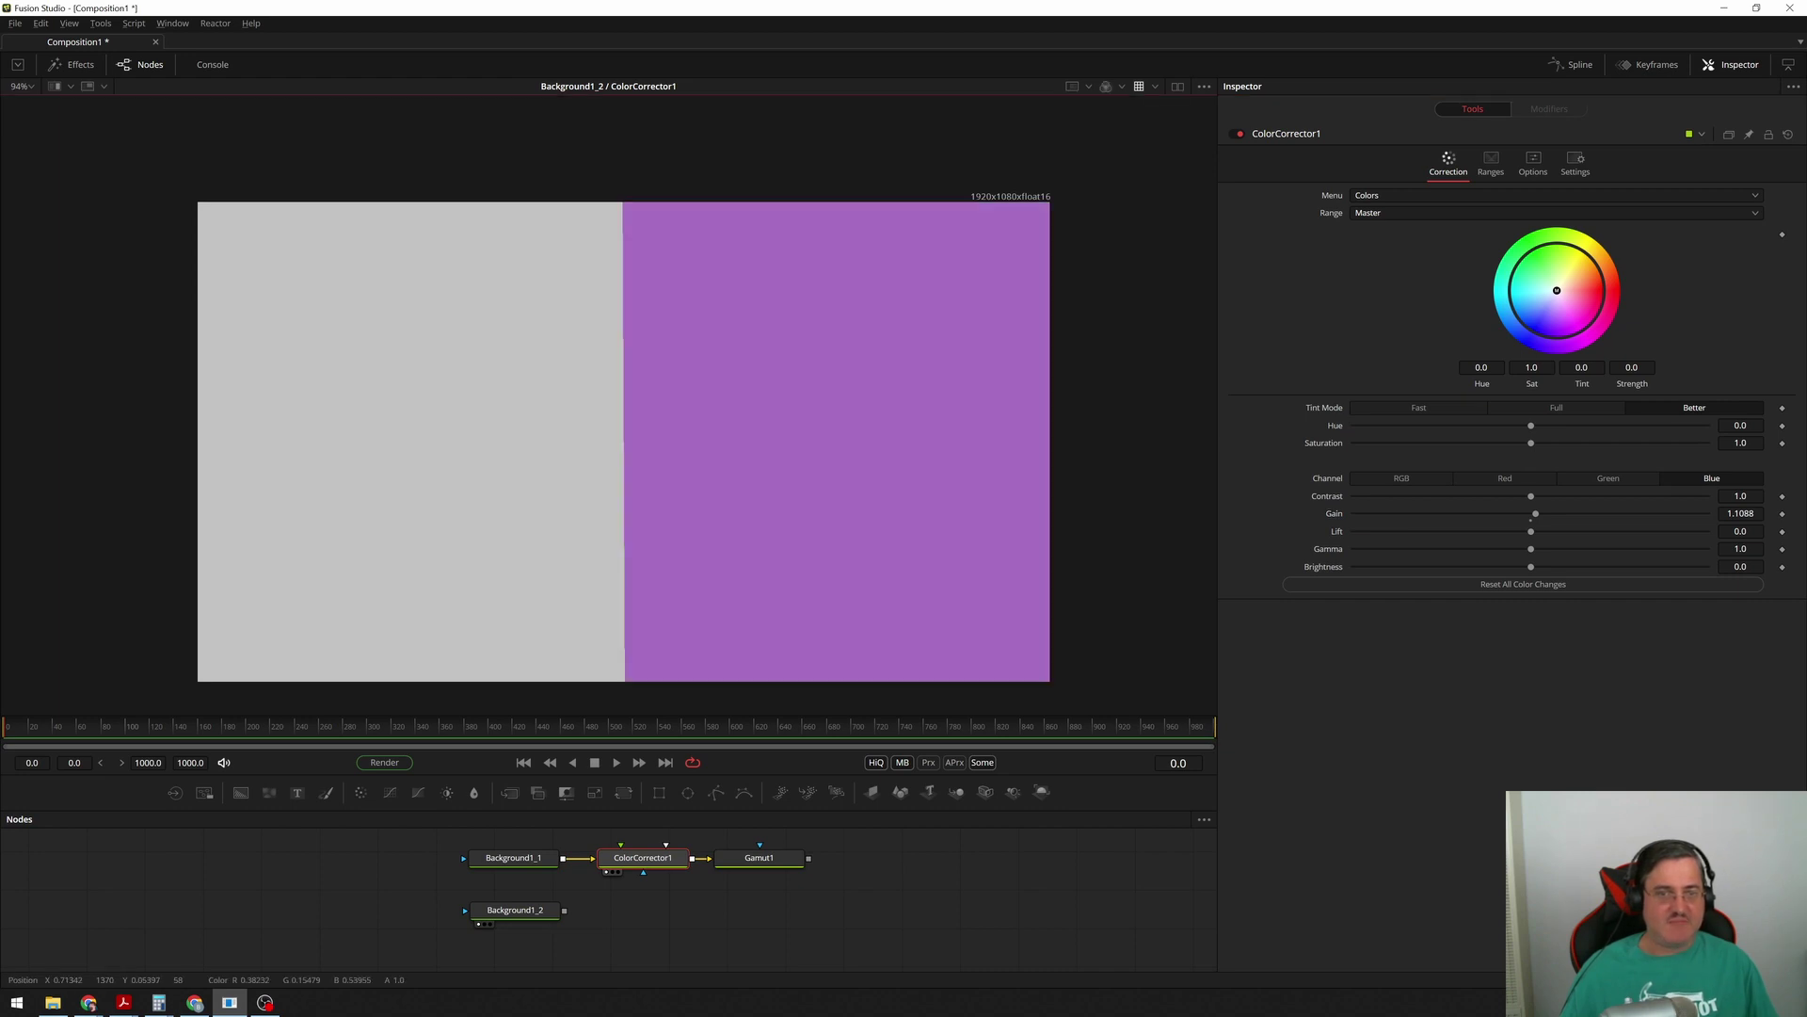
key(c)
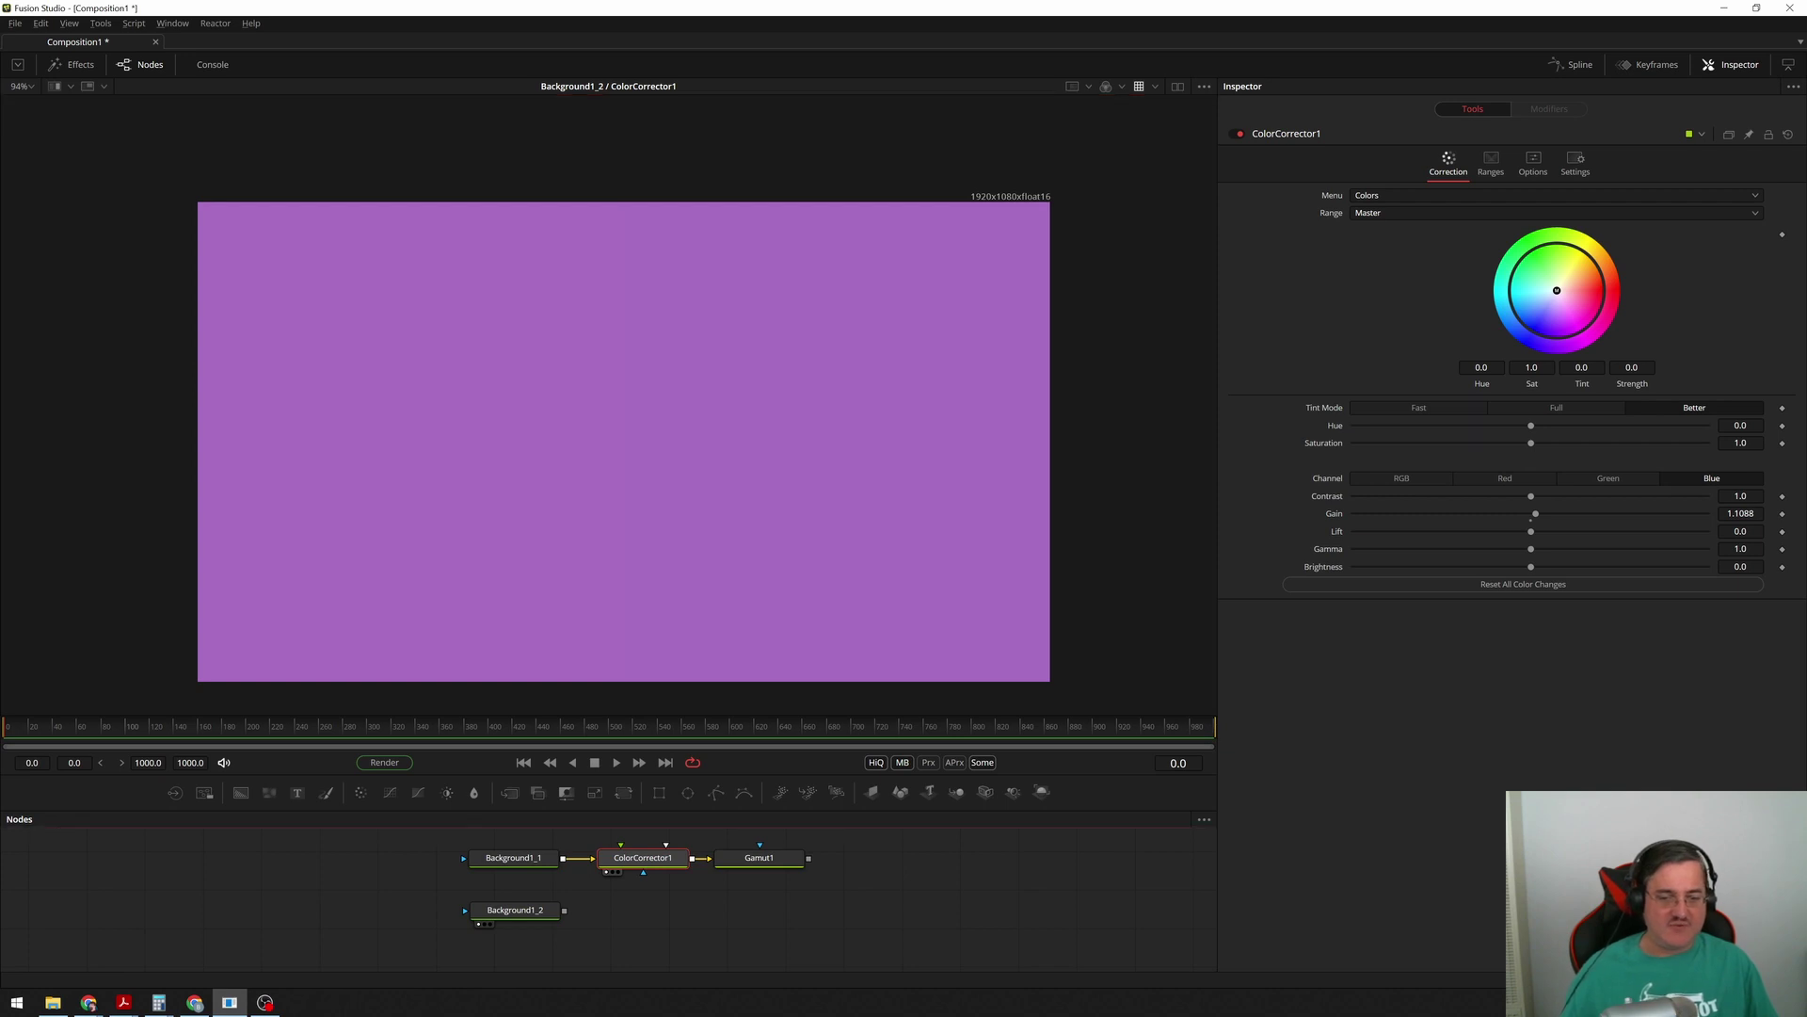
- Delete the Gamut1 node
click(759, 857)
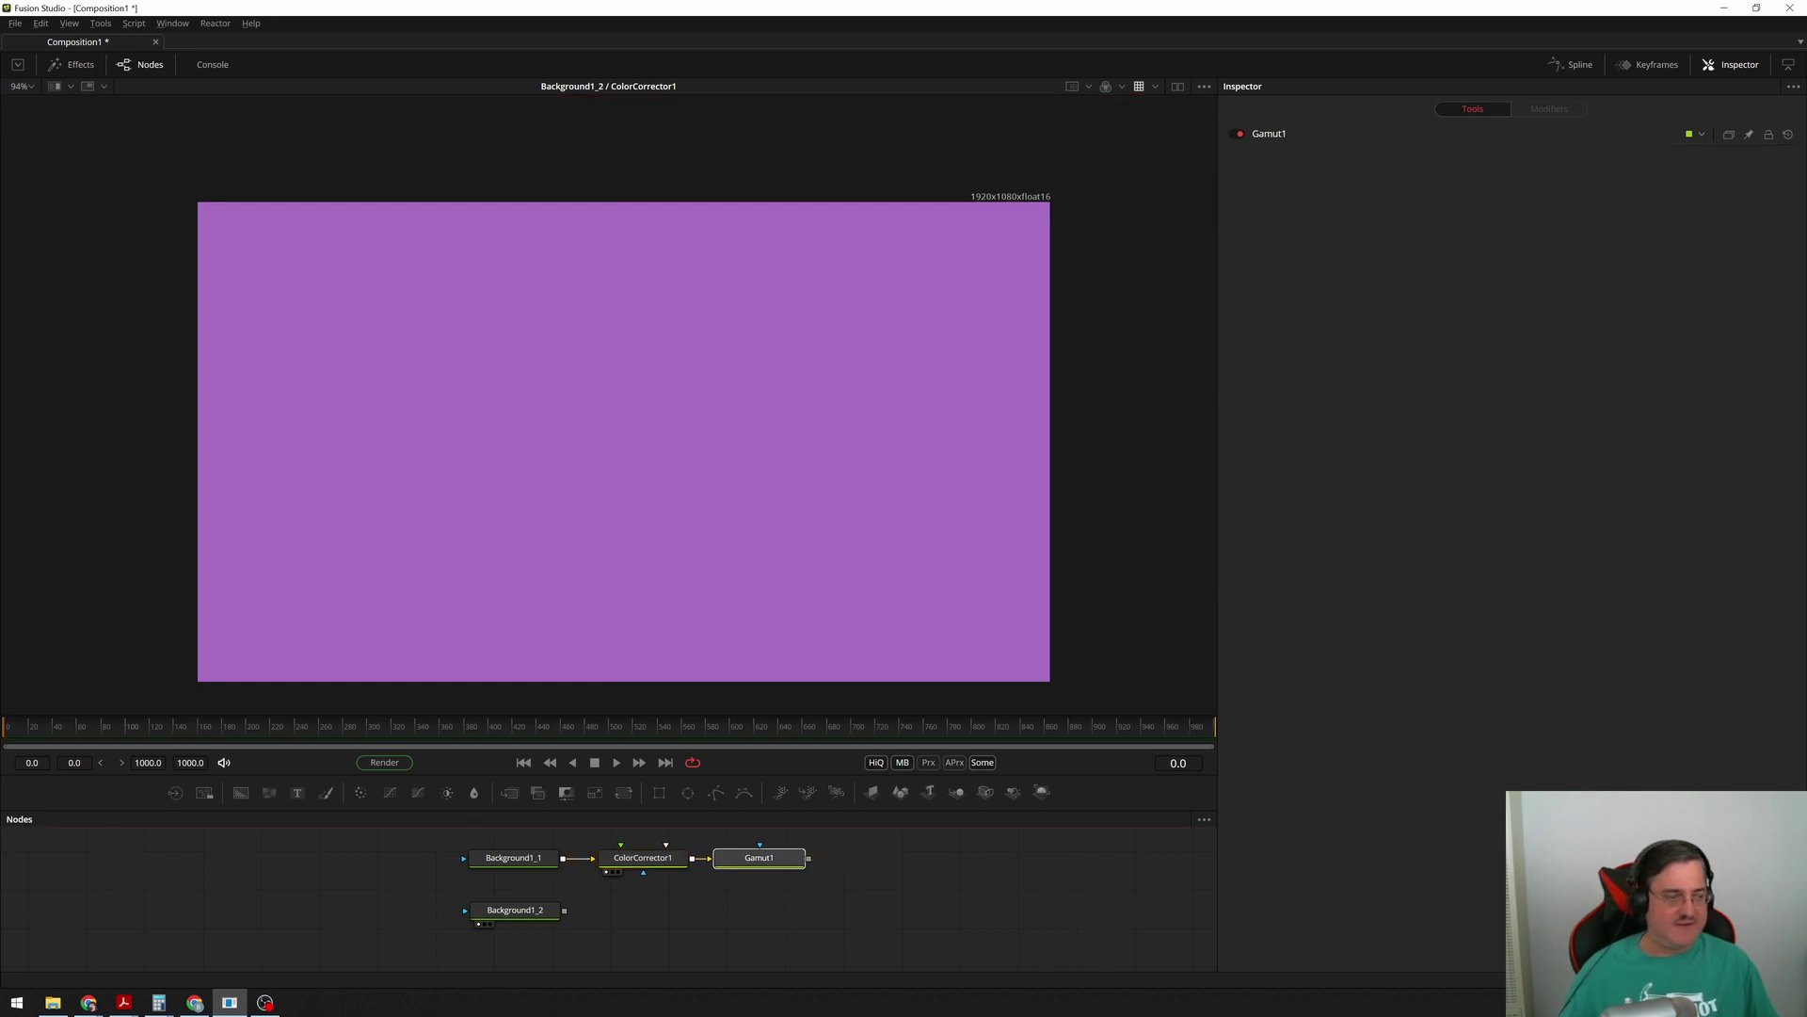
key(Delete)
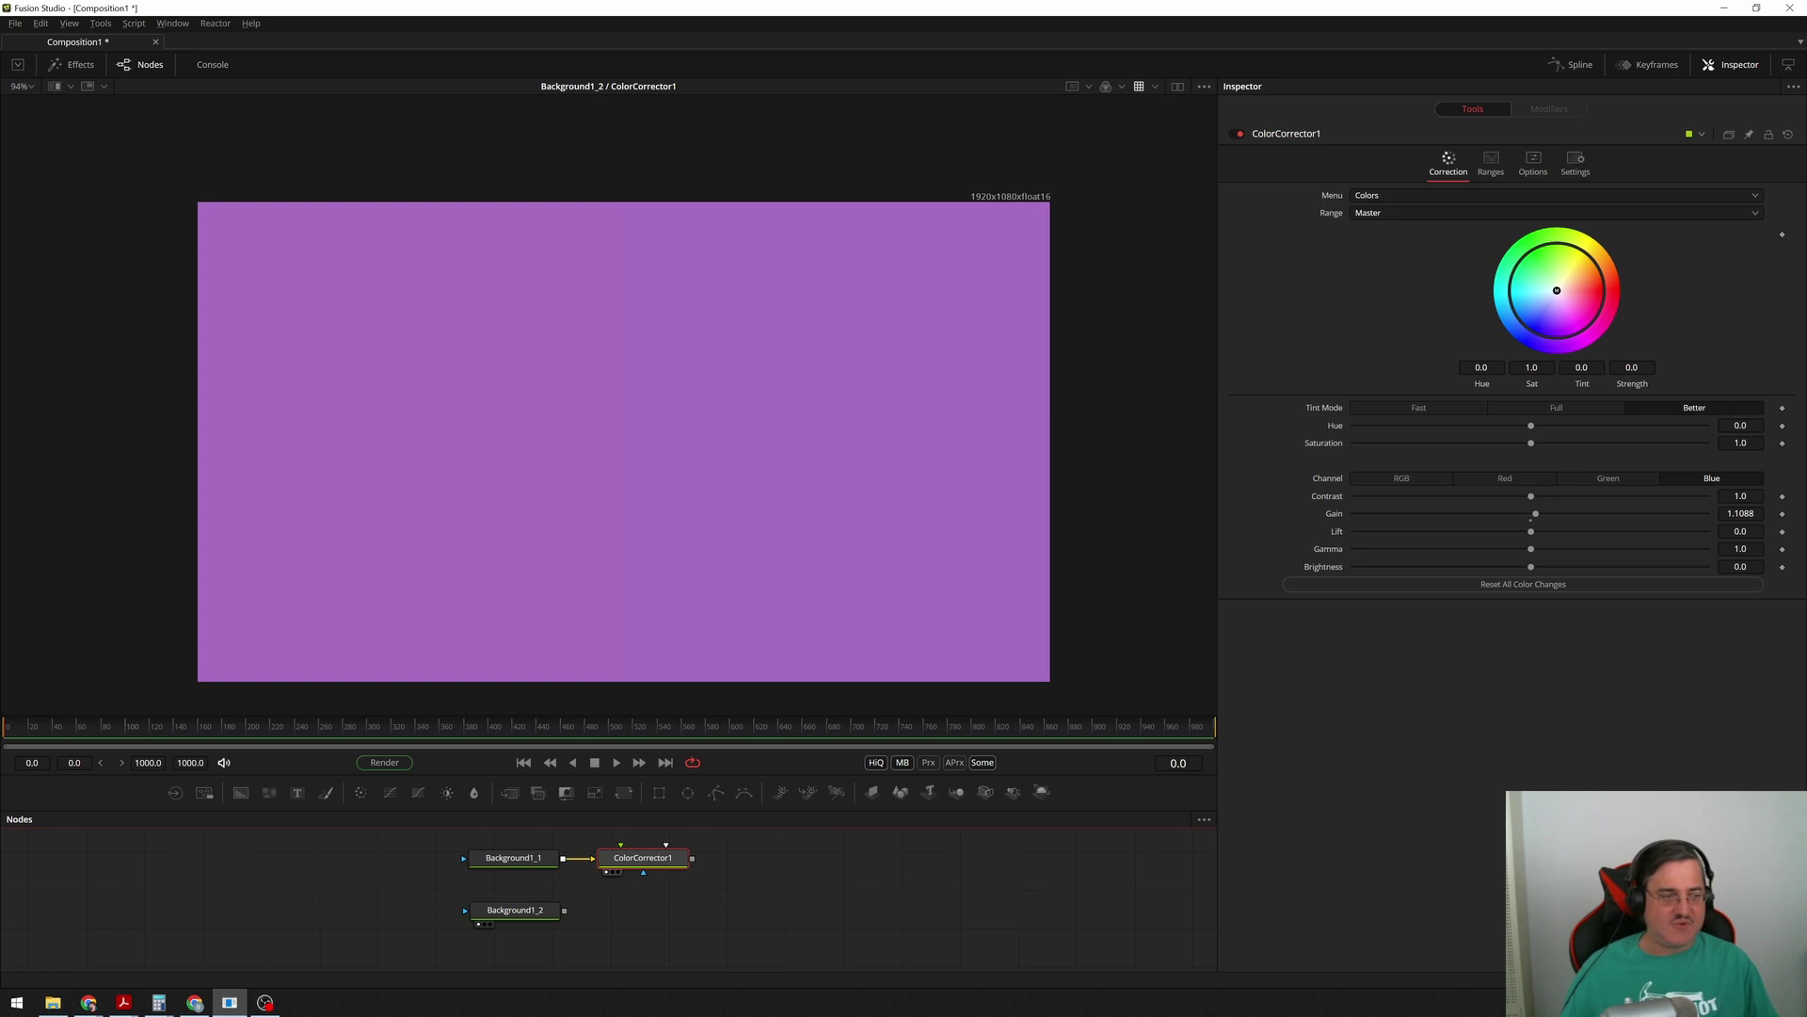